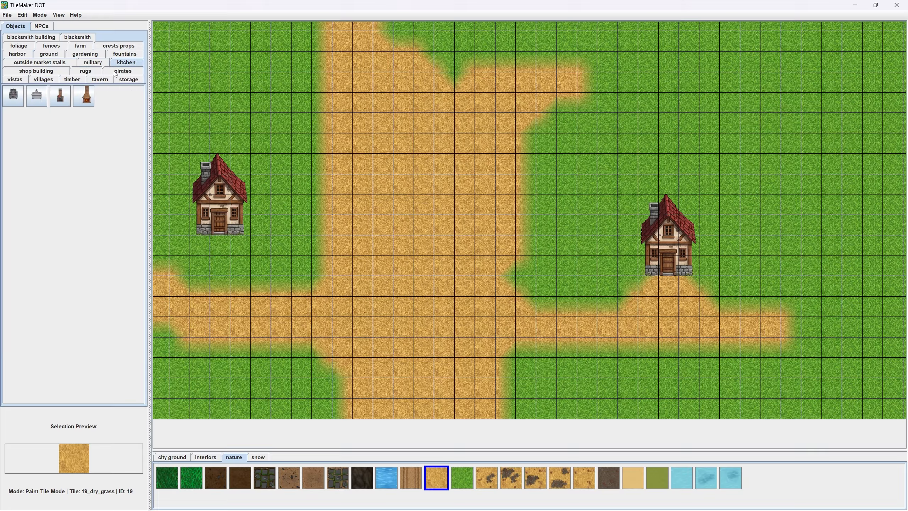
- Look through the shop building, market stall, fence, farm, crest, blacksmith, foliage, ground and gardening objects for village decorations
{"action": "left_click", "coordinate": [29, 70]}
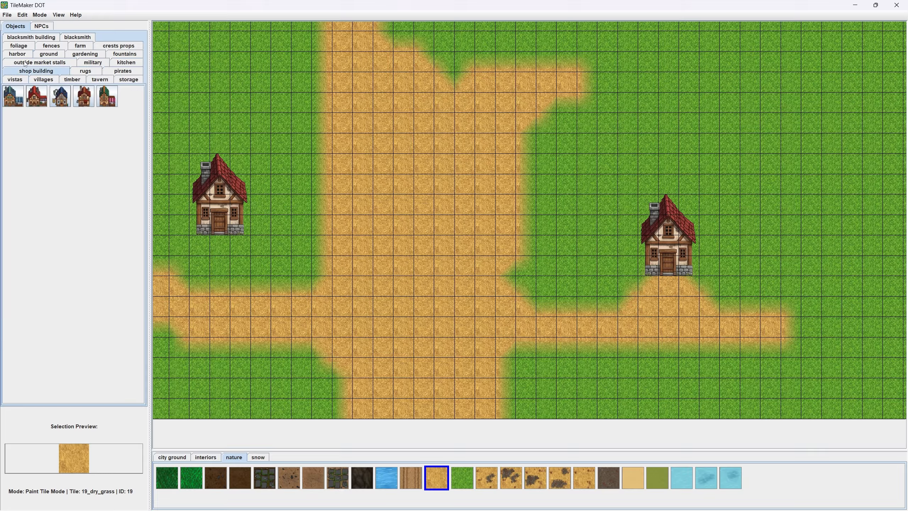
{"action": "left_click", "coordinate": [47, 62]}
{"action": "left_click", "coordinate": [81, 46]}
{"action": "left_click", "coordinate": [58, 47]}
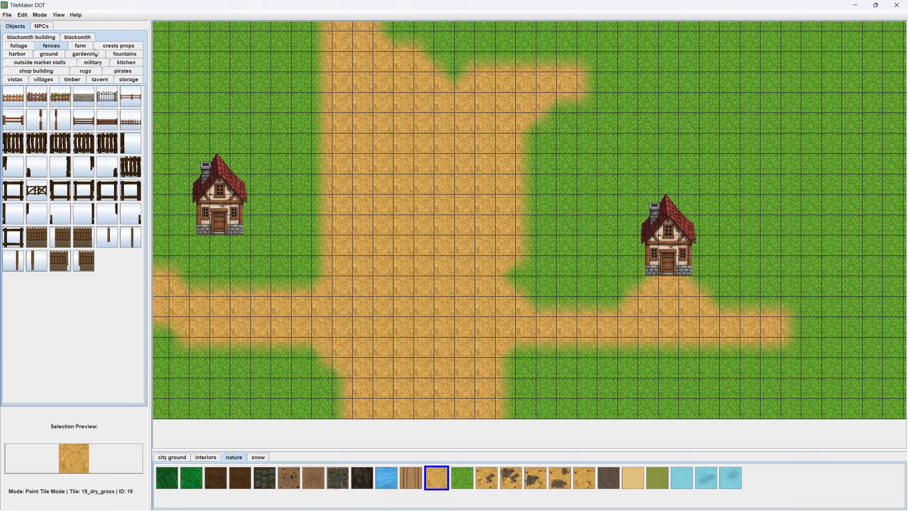
{"action": "left_click", "coordinate": [102, 45]}
{"action": "left_click", "coordinate": [67, 38]}
{"action": "left_click", "coordinate": [27, 45]}
{"action": "left_click", "coordinate": [29, 54]}
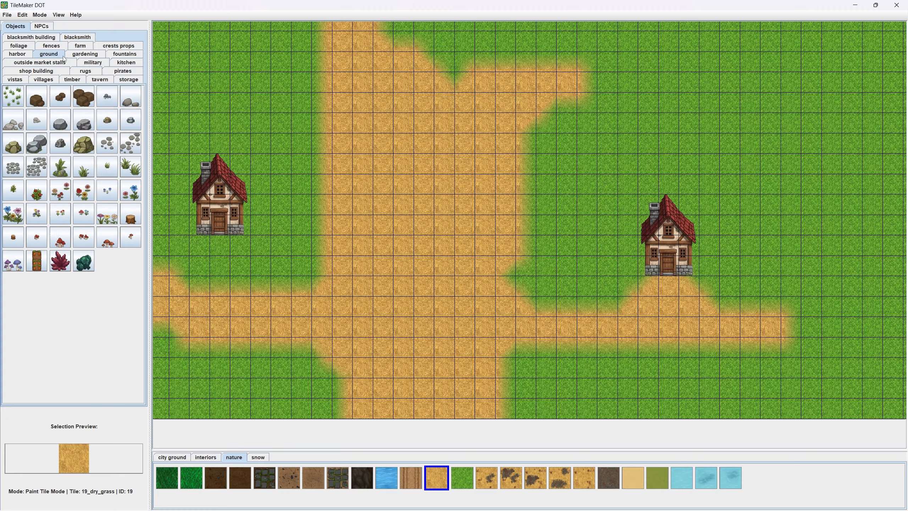
{"action": "left_click", "coordinate": [83, 54]}
- Place the wooden-framed well2 object from the fountains category on the wide dirt road in the village centre
{"action": "left_click", "coordinate": [119, 54]}
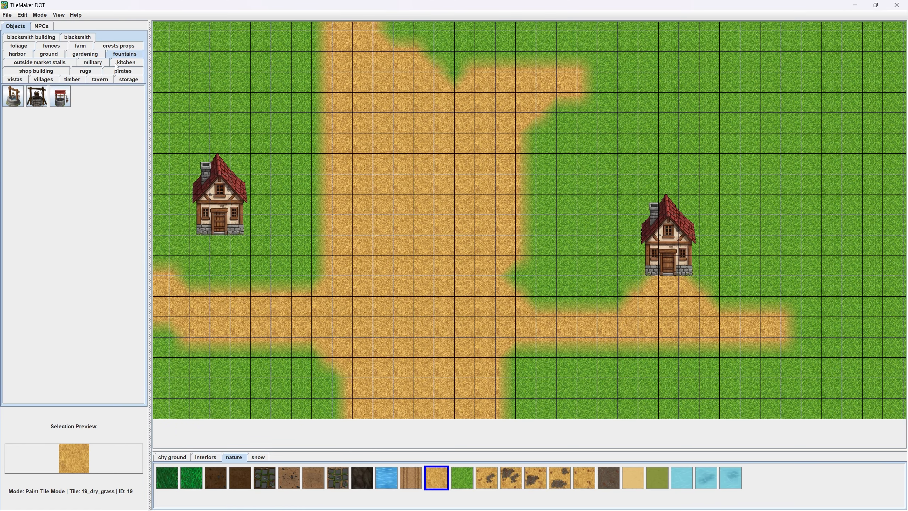
{"action": "left_click", "coordinate": [30, 98]}
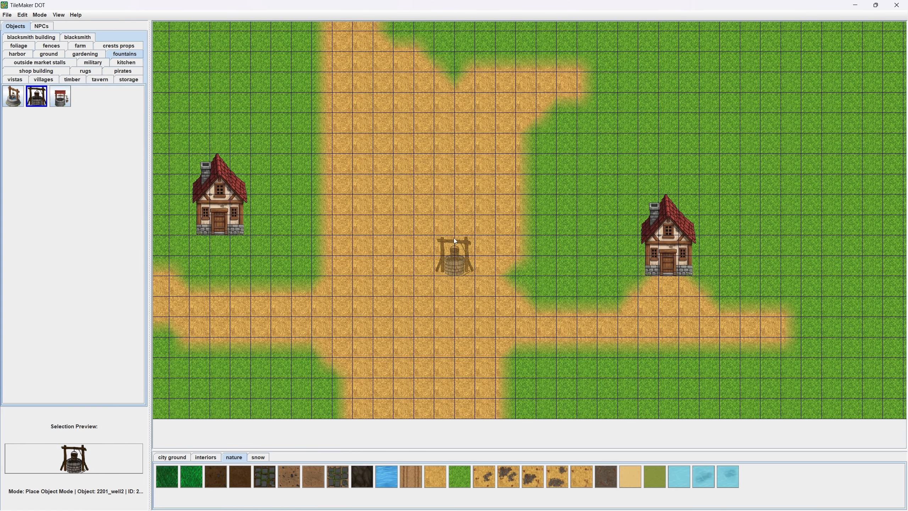
{"action": "scroll", "coordinate": [402, 239], "scroll_direction": "up", "scroll_amount": 6}
{"action": "left_click", "coordinate": [398, 273]}
- Place the stones13 rock pair from the ground objects beside the well and on the grass west of the road
{"action": "left_click_drag", "start_coordinate": [355, 157], "coordinate": [334, 232]}
{"action": "left_click", "coordinate": [80, 57]}
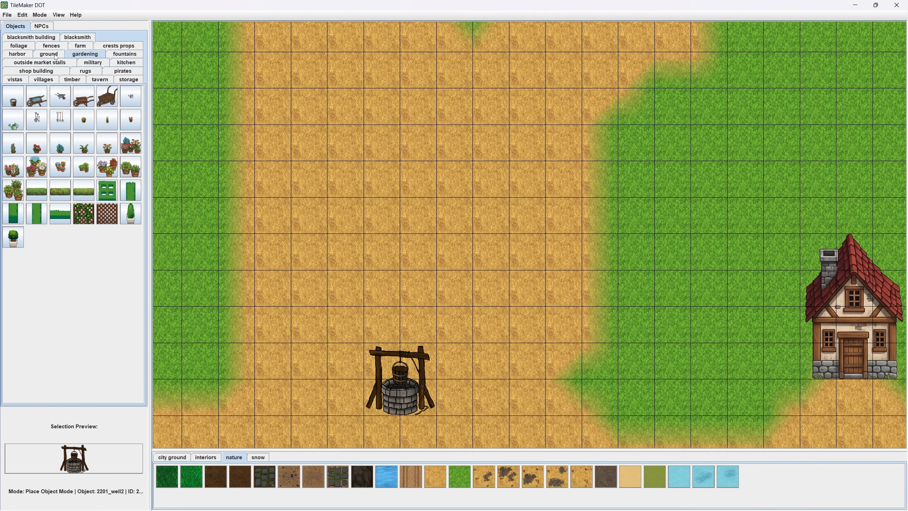
{"action": "left_click", "coordinate": [53, 57]}
{"action": "left_click", "coordinate": [37, 143]}
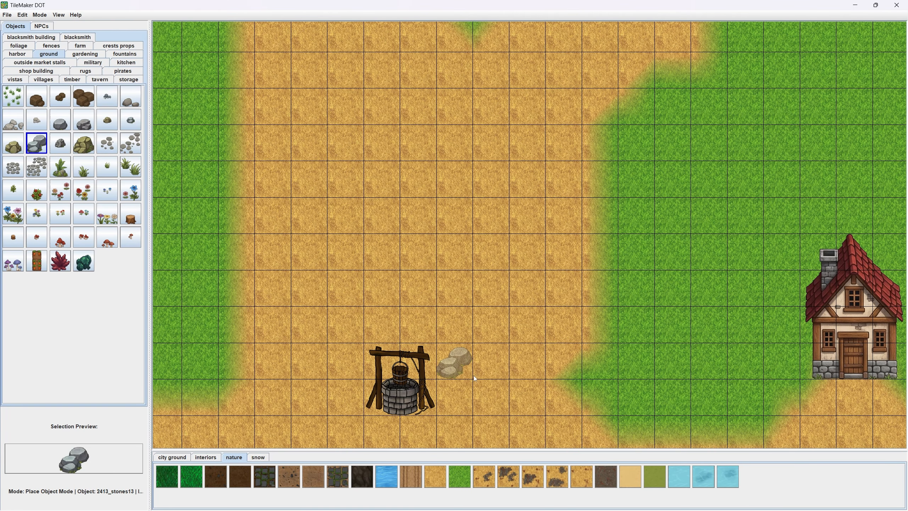
{"action": "left_click", "coordinate": [474, 376]}
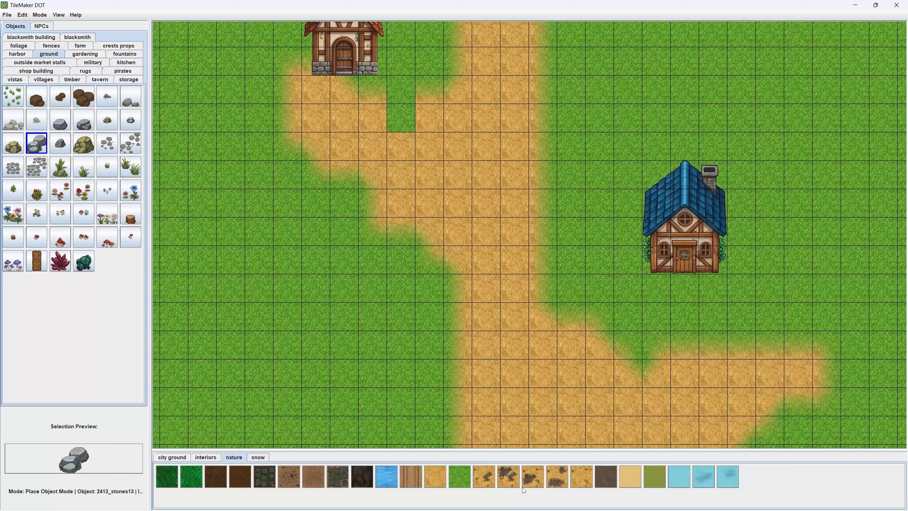
{"action": "scroll", "coordinate": [385, 226], "scroll_direction": "down", "scroll_amount": 3}
{"action": "left_click", "coordinate": [299, 285]}
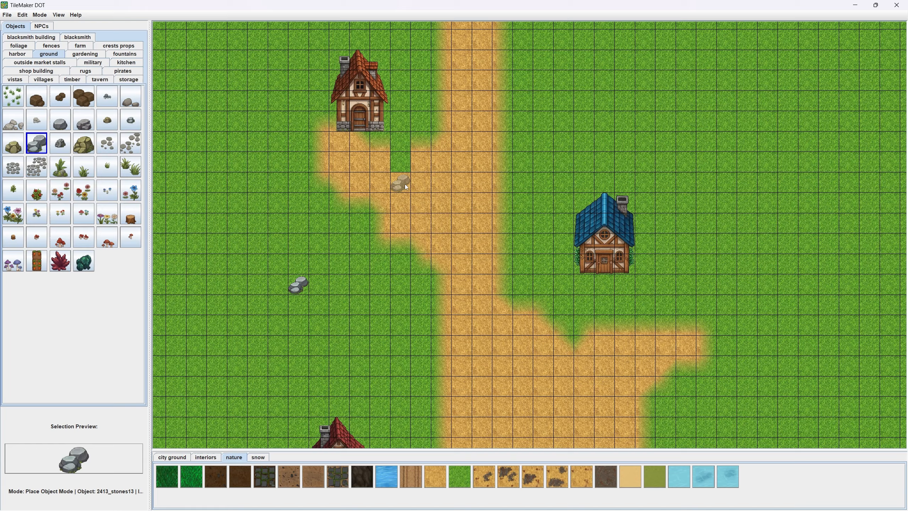
- Fill the grass notch in the path below the northern red-roofed house with the dry_grass tile
{"action": "scroll", "coordinate": [401, 184], "scroll_direction": "up", "scroll_amount": 3}
{"action": "left_click", "coordinate": [435, 477]}
{"action": "left_click", "coordinate": [399, 162]}
- Place another stones13 rock pair on the grass at the eastern edge of the grove north of the road
{"action": "left_click", "coordinate": [36, 143]}
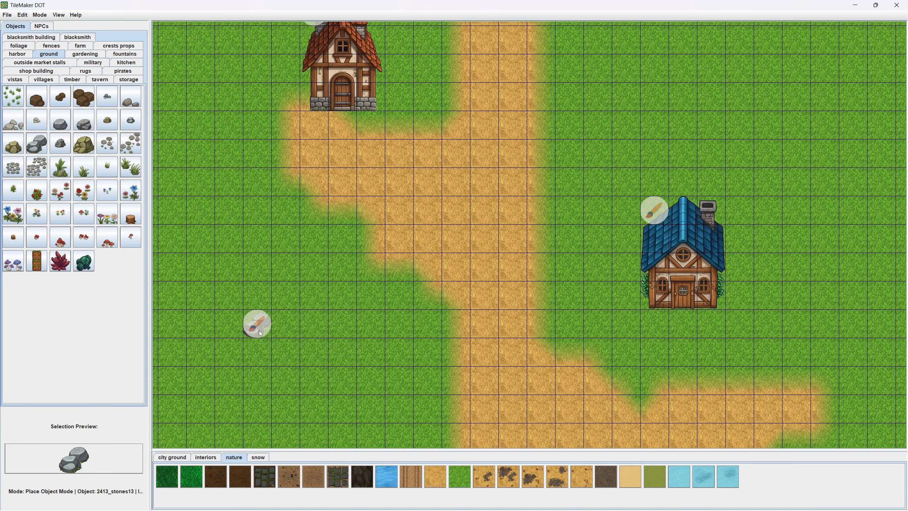
{"action": "scroll", "coordinate": [299, 365], "scroll_direction": "down", "scroll_amount": 10}
{"action": "scroll", "coordinate": [379, 297], "scroll_direction": "up", "scroll_amount": 8}
{"action": "left_click", "coordinate": [492, 219]}
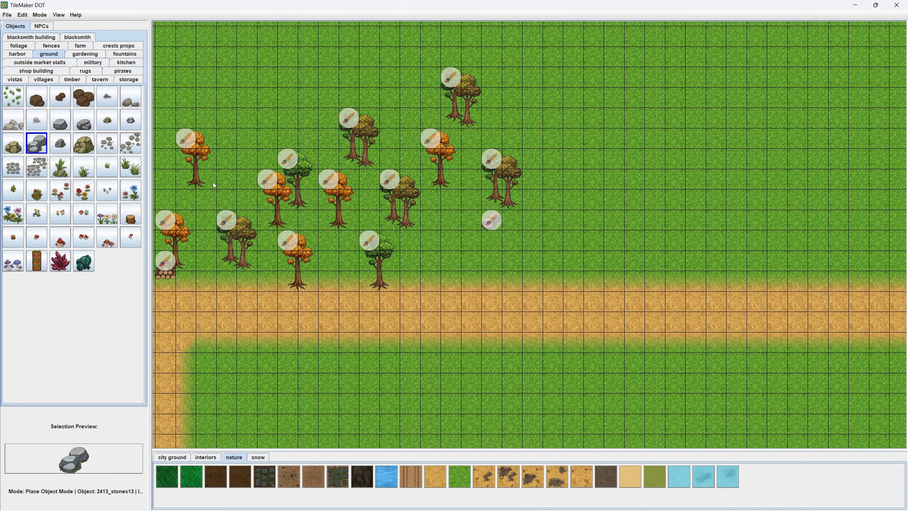
- Paint a roughly round lake with the water_clean tile on the open grass northeast of the grove, leaving no gaps inside
{"action": "left_click", "coordinate": [681, 477]}
{"action": "scroll", "coordinate": [470, 333], "scroll_direction": "down", "scroll_amount": 10}
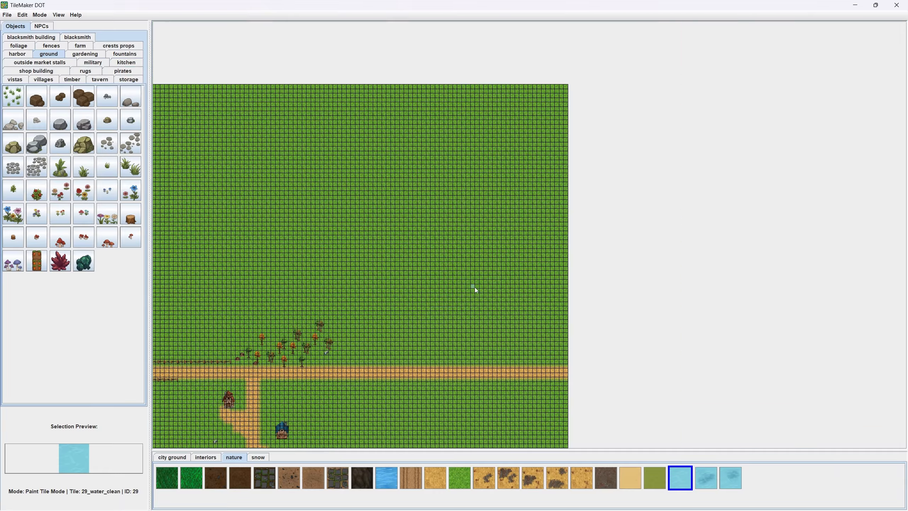
{"action": "scroll", "coordinate": [475, 287], "scroll_direction": "up", "scroll_amount": 6}
{"action": "mouse_move", "coordinate": [480, 264]}
{"action": "left_mouse_down"}
{"action": "mouse_move", "coordinate": [507, 173]}
{"action": "mouse_move", "coordinate": [487, 290]}
{"action": "mouse_move", "coordinate": [547, 197]}
{"action": "mouse_move", "coordinate": [525, 270]}
{"action": "mouse_move", "coordinate": [547, 217]}
{"action": "mouse_move", "coordinate": [478, 204]}
{"action": "mouse_move", "coordinate": [535, 194]}
{"action": "left_mouse_up"}
{"action": "scroll", "coordinate": [516, 184], "scroll_direction": "up", "scroll_amount": 3}
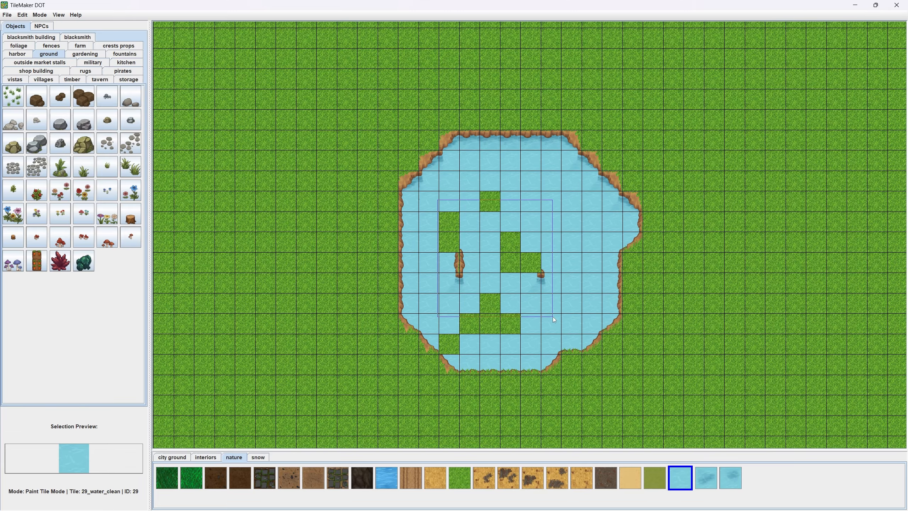
{"action": "left_click_drag", "start_coordinate": [553, 316], "coordinate": [480, 351]}
- Paint a small island in the middle of the lake with the healty_grass tile
{"action": "left_click", "coordinate": [461, 477]}
{"action": "left_click", "coordinate": [518, 260]}
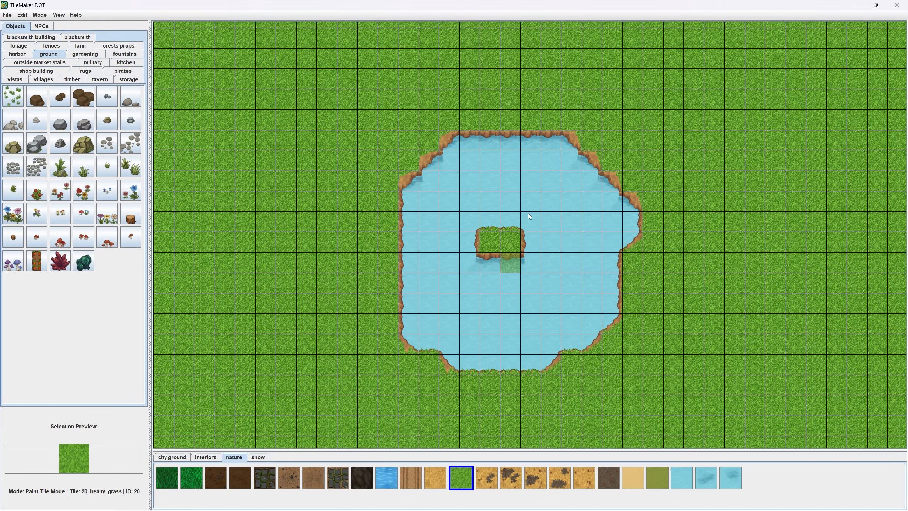
{"action": "left_click_drag", "start_coordinate": [528, 213], "coordinate": [511, 202]}
- Toggle the autotiles off and on twice to compare the lake and island edges with and without them
{"action": "key", "text": "t"}
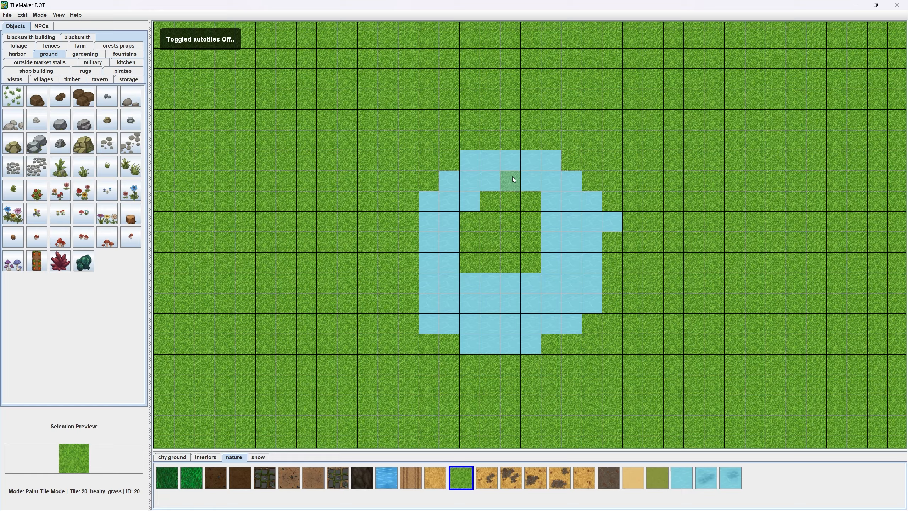
{"action": "scroll", "coordinate": [522, 251], "scroll_direction": "up", "scroll_amount": 2}
{"action": "key", "text": "t"}
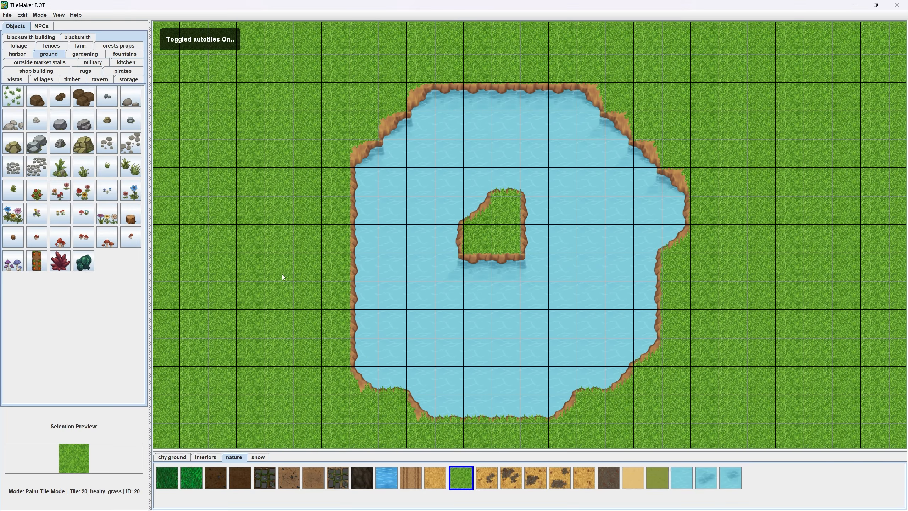
{"action": "left_click_drag", "start_coordinate": [441, 288], "coordinate": [499, 267]}
{"action": "key", "text": "t"}
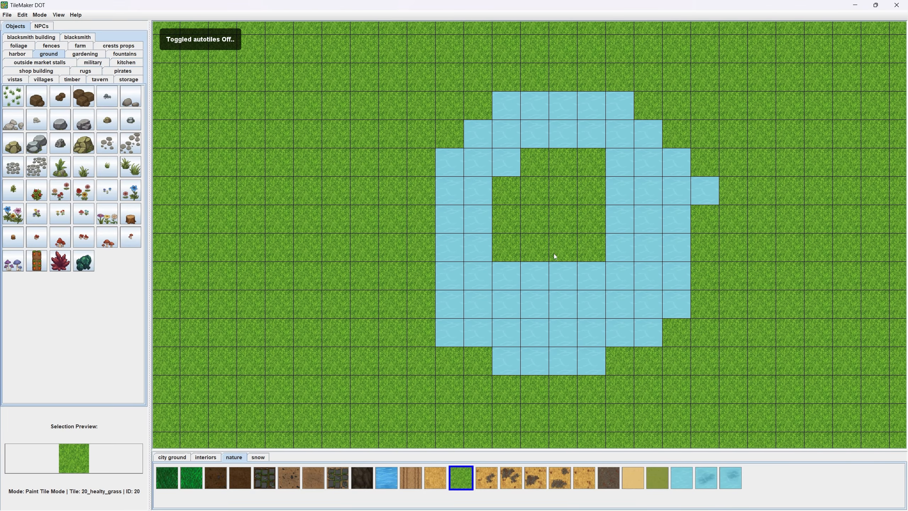
{"action": "left_click_drag", "start_coordinate": [567, 203], "coordinate": [566, 278]}
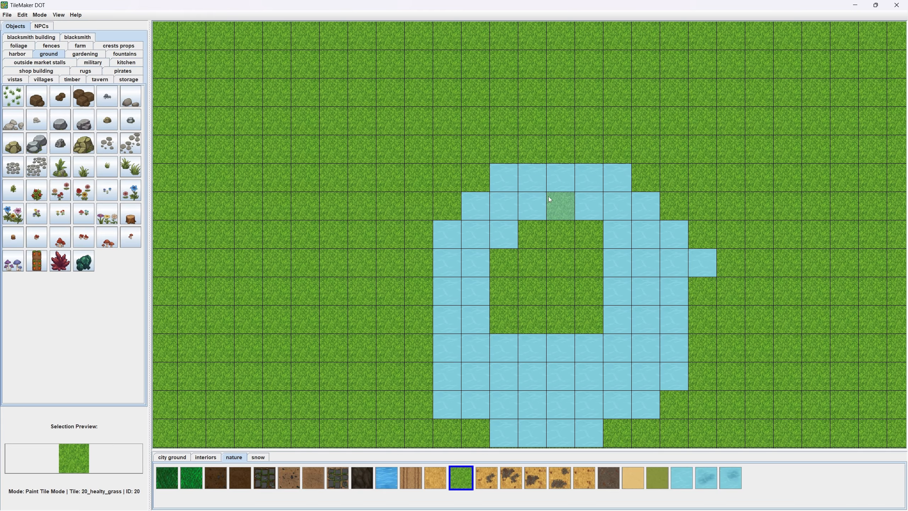
{"action": "key", "text": "a"}
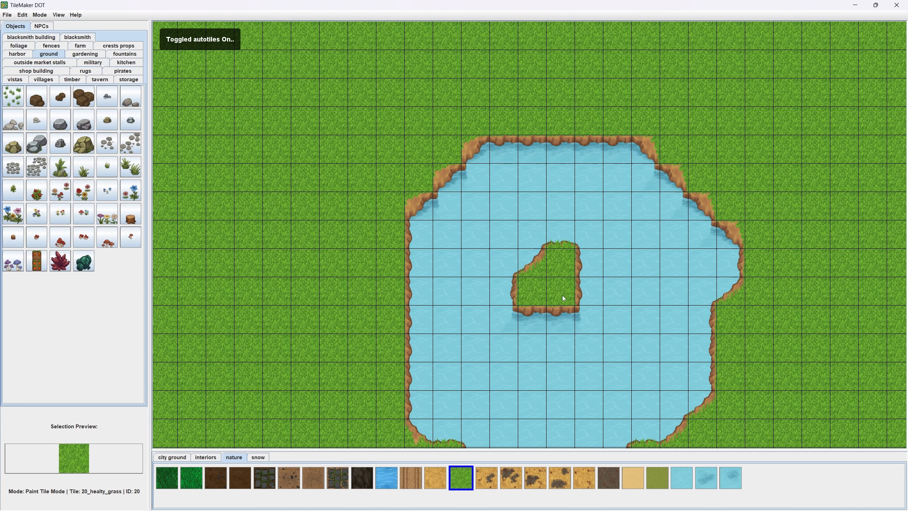
- Turn off the map grid and view the whole map with the lake, road and village
{"action": "left_click_drag", "start_coordinate": [570, 305], "coordinate": [596, 227]}
{"action": "scroll", "coordinate": [428, 276], "scroll_direction": "down", "scroll_amount": 5}
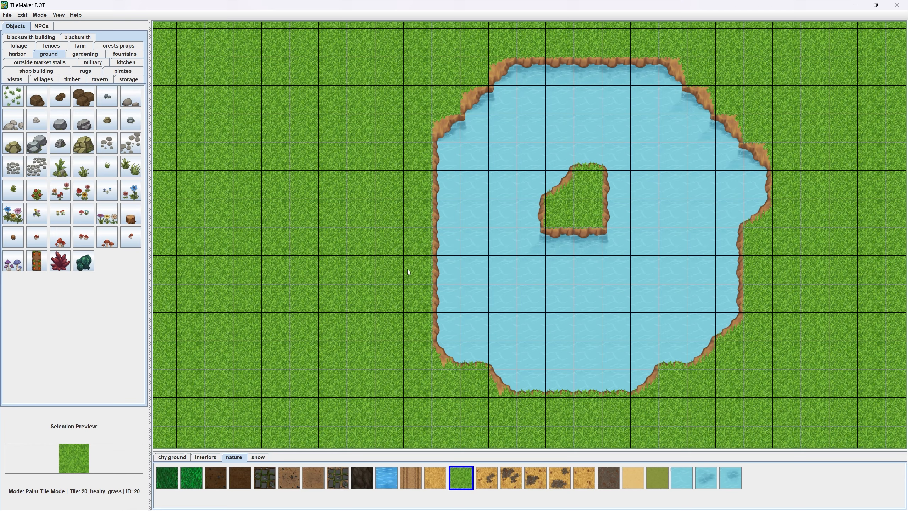
{"action": "key", "text": "g"}
{"action": "scroll", "coordinate": [428, 269], "scroll_direction": "down", "scroll_amount": 2}
{"action": "left_click_drag", "start_coordinate": [428, 268], "coordinate": [509, 258]}
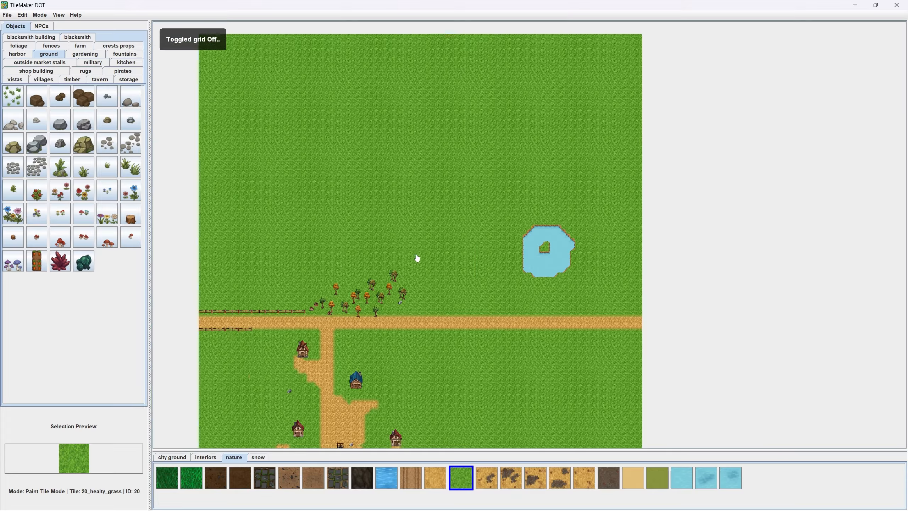
- Pick existing trees from the grove and scatter orange trees across the northern grassland, plus two green tree pairs east of the grove
{"action": "right_click", "coordinate": [334, 283]}
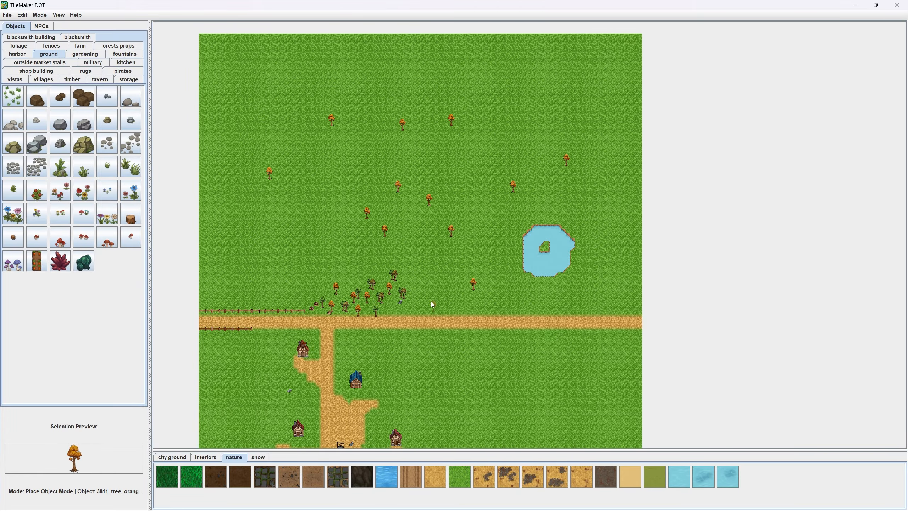
{"action": "scroll", "coordinate": [431, 300], "scroll_direction": "up", "scroll_amount": 3}
{"action": "right_click", "coordinate": [354, 280]}
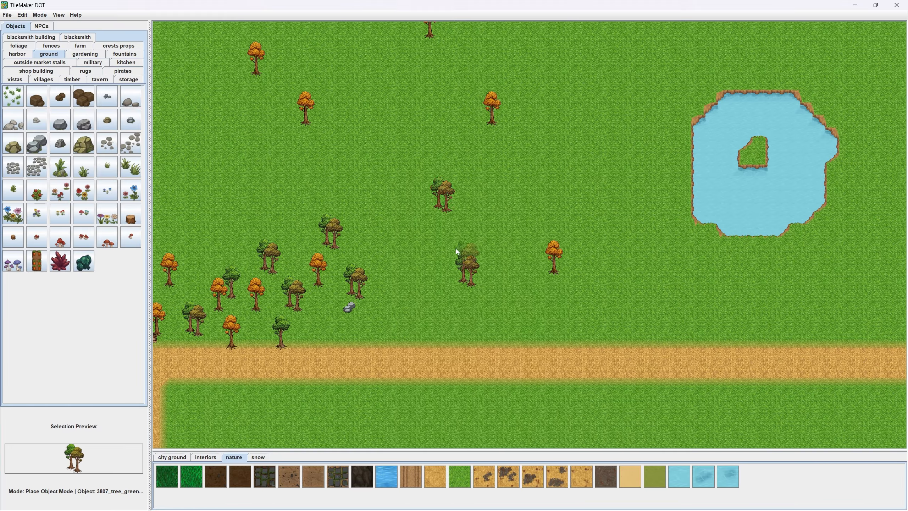
- Cut 20 tiles off the map's upper edge by extending the map up by -20 tiles
{"action": "scroll", "coordinate": [456, 249], "scroll_direction": "down", "scroll_amount": 5}
{"action": "left_click_drag", "start_coordinate": [446, 245], "coordinate": [477, 304]}
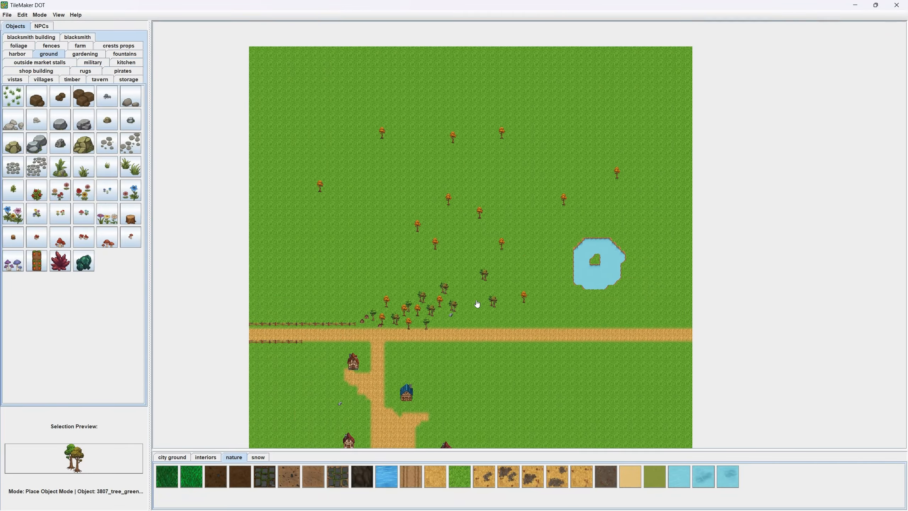
{"action": "left_click", "coordinate": [39, 15]}
{"action": "mouse_move", "coordinate": [53, 65]}
{"action": "left_click", "coordinate": [101, 67]}
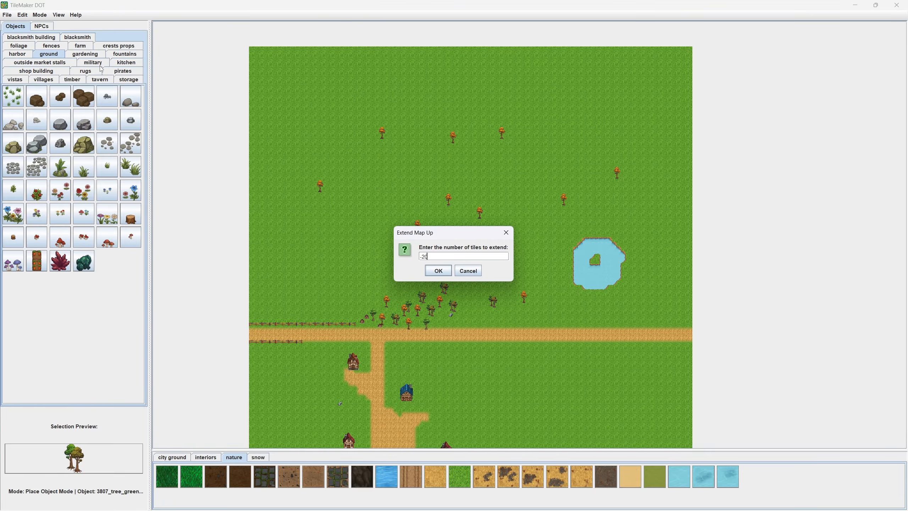
{"action": "key", "text": "Return"}
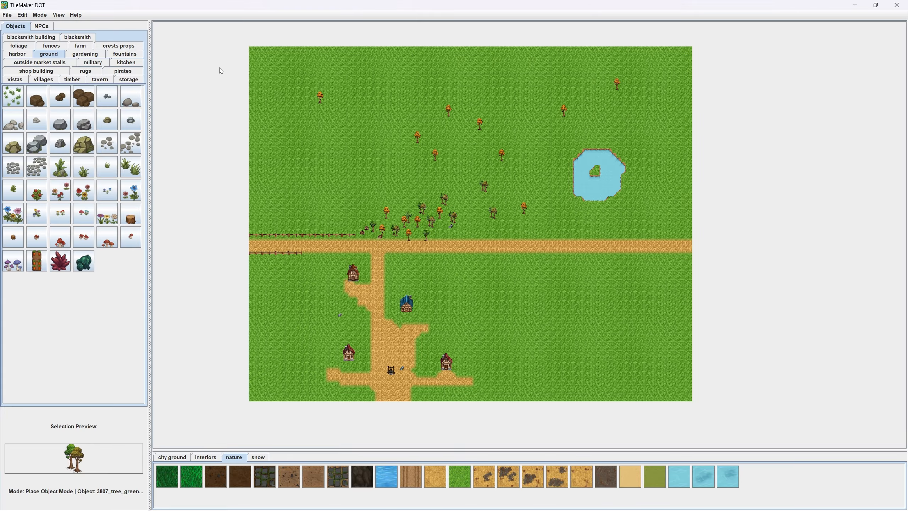
- Place a green tree pair on the grass east of the blue-roofed house
{"action": "scroll", "coordinate": [476, 138], "scroll_direction": "up", "scroll_amount": 5}
{"action": "left_click_drag", "start_coordinate": [475, 137], "coordinate": [438, 160]}
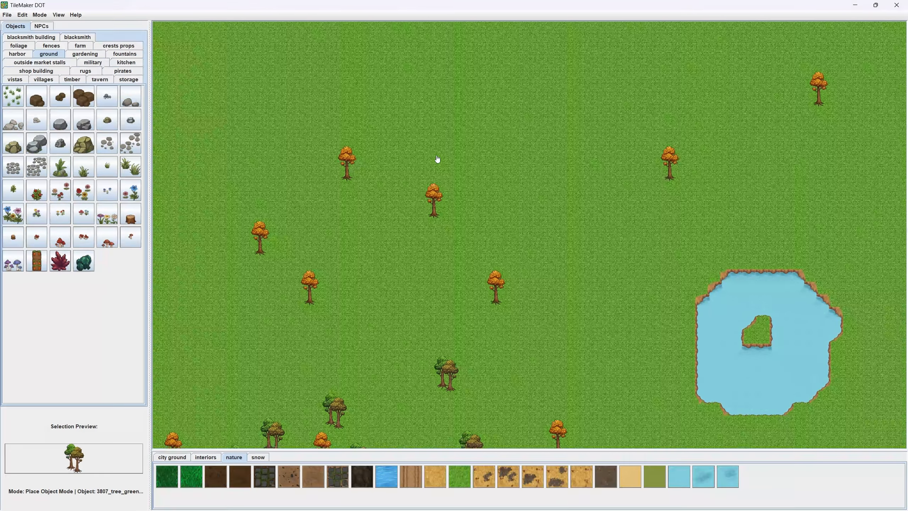
{"action": "scroll", "coordinate": [433, 165], "scroll_direction": "down", "scroll_amount": 5}
{"action": "left_click_drag", "start_coordinate": [449, 250], "coordinate": [470, 164]}
{"action": "scroll", "coordinate": [393, 275], "scroll_direction": "up", "scroll_amount": 10}
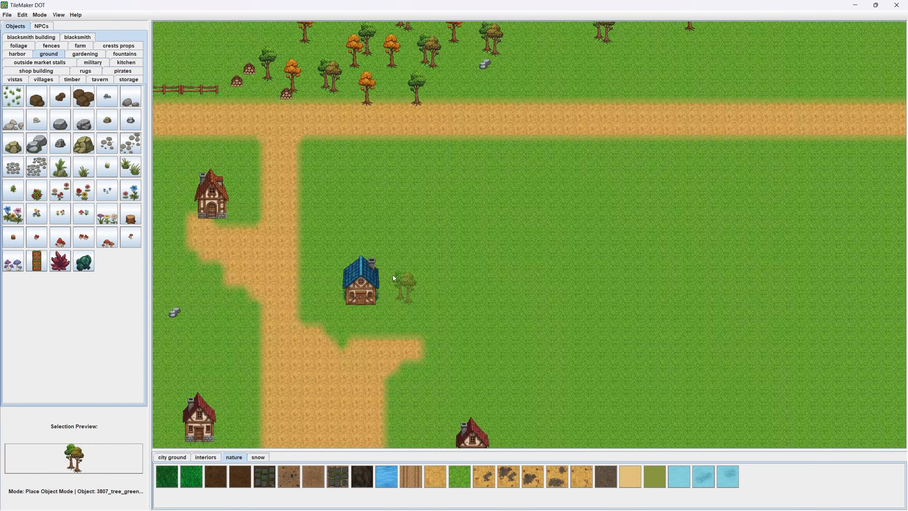
{"action": "left_click", "coordinate": [455, 265]}
{"action": "left_click", "coordinate": [336, 109]}
- Place one green tree pair at the west front corner of the blue-roofed house and another behind its chimney
{"action": "left_click_drag", "start_coordinate": [284, 273], "coordinate": [492, 163]}
{"action": "scroll", "coordinate": [475, 173], "scroll_direction": "up", "scroll_amount": 2}
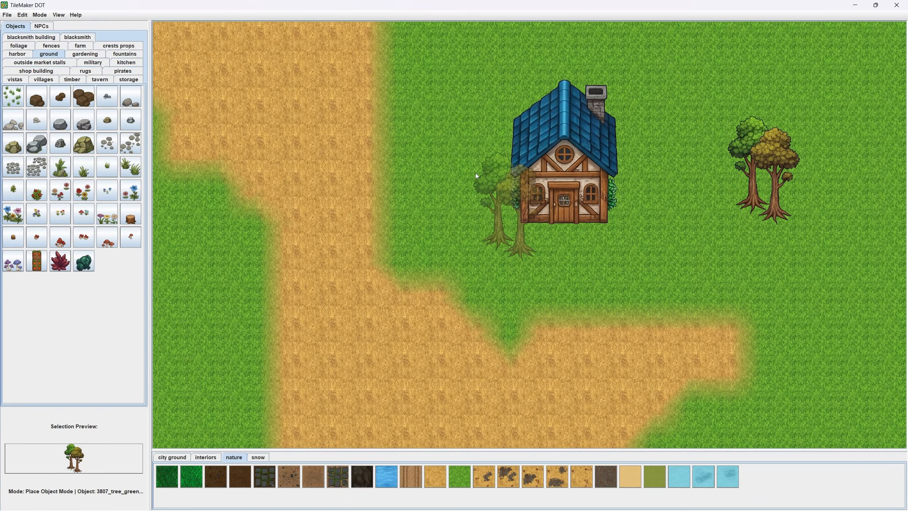
{"action": "left_click", "coordinate": [475, 174]}
{"action": "left_click_drag", "start_coordinate": [593, 190], "coordinate": [550, 276]}
{"action": "left_click_drag", "start_coordinate": [505, 160], "coordinate": [525, 152]}
{"action": "left_click", "coordinate": [574, 137]}
- Place a green tree pair beside the red-roofed house west of the wide dirt road
{"action": "left_click_drag", "start_coordinate": [486, 236], "coordinate": [544, 123]}
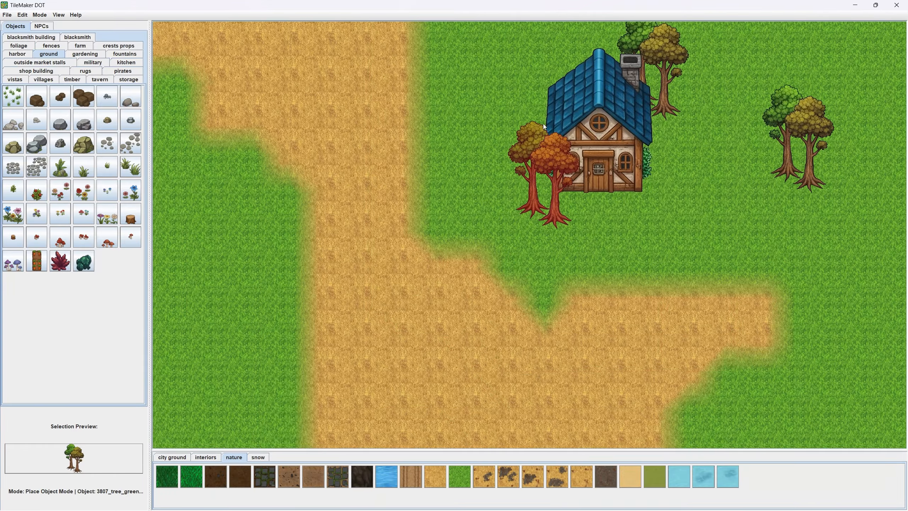
{"action": "scroll", "coordinate": [544, 123], "scroll_direction": "down", "scroll_amount": 6}
{"action": "scroll", "coordinate": [308, 338], "scroll_direction": "up", "scroll_amount": 3}
{"action": "left_click", "coordinate": [340, 281]}
- Place green tree pairs at the west front corner and behind the east side of the red-roofed house east of the well
{"action": "left_click_drag", "start_coordinate": [537, 379], "coordinate": [368, 302]}
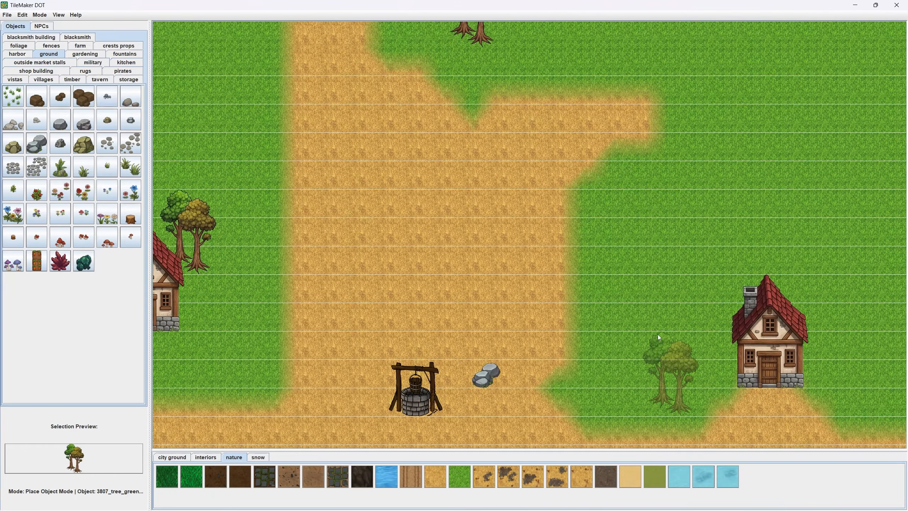
{"action": "left_click", "coordinate": [723, 344]}
{"action": "left_click_drag", "start_coordinate": [803, 312], "coordinate": [691, 292]}
{"action": "left_click", "coordinate": [690, 292]}
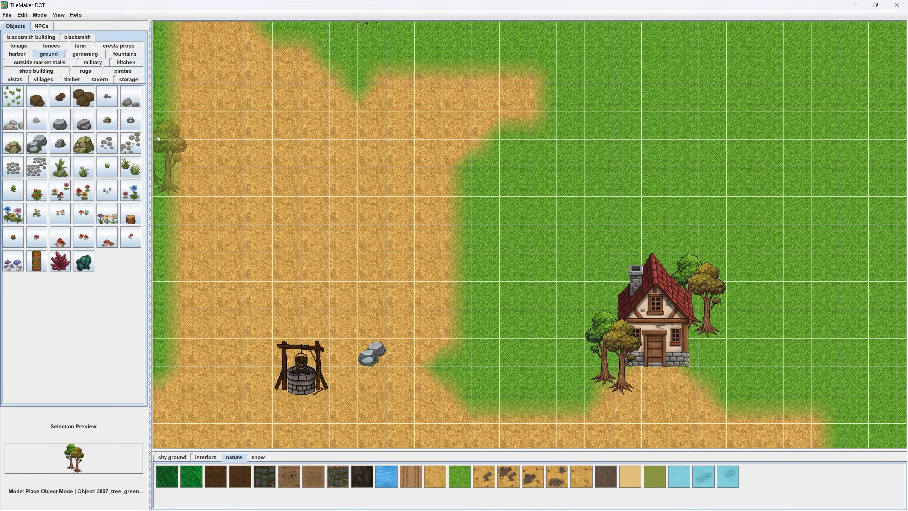
- Turn the grid back on and place the three-barrel storage object on the grass east of the red-roofed house with trees
{"action": "scroll", "coordinate": [202, 120], "scroll_direction": "up", "scroll_amount": 2}
{"action": "key", "text": "g"}
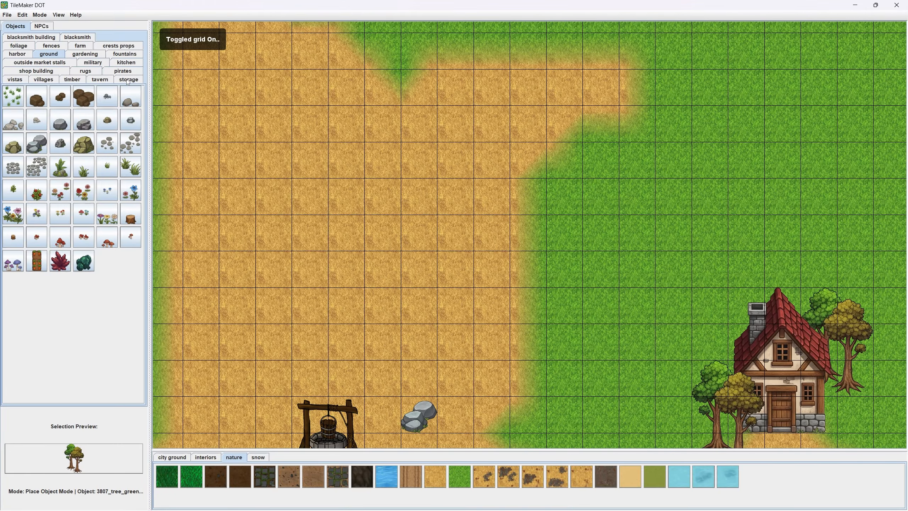
{"action": "left_click", "coordinate": [128, 80]}
{"action": "scroll", "coordinate": [426, 242], "scroll_direction": "down", "scroll_amount": 2}
{"action": "left_click_drag", "start_coordinate": [425, 241], "coordinate": [200, 107]}
{"action": "left_click", "coordinate": [84, 100]}
{"action": "scroll", "coordinate": [457, 263], "scroll_direction": "up", "scroll_amount": 6}
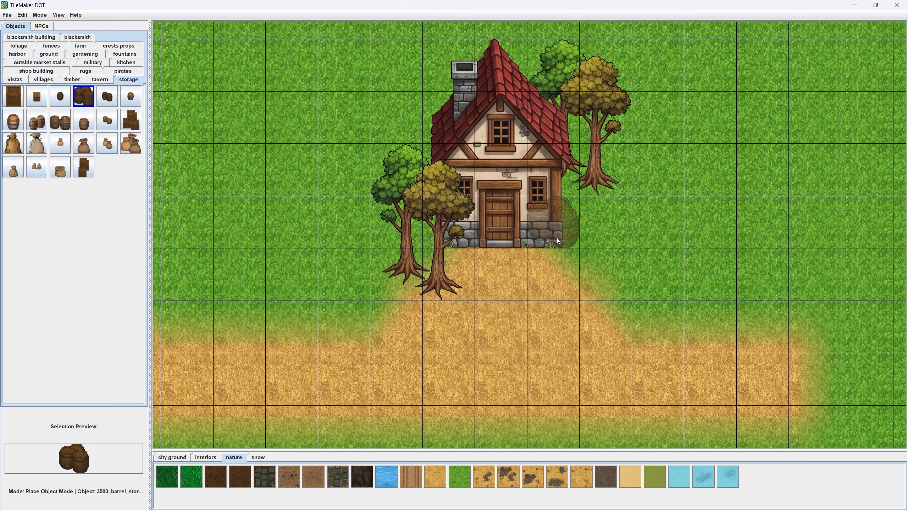
{"action": "left_click", "coordinate": [596, 242]}
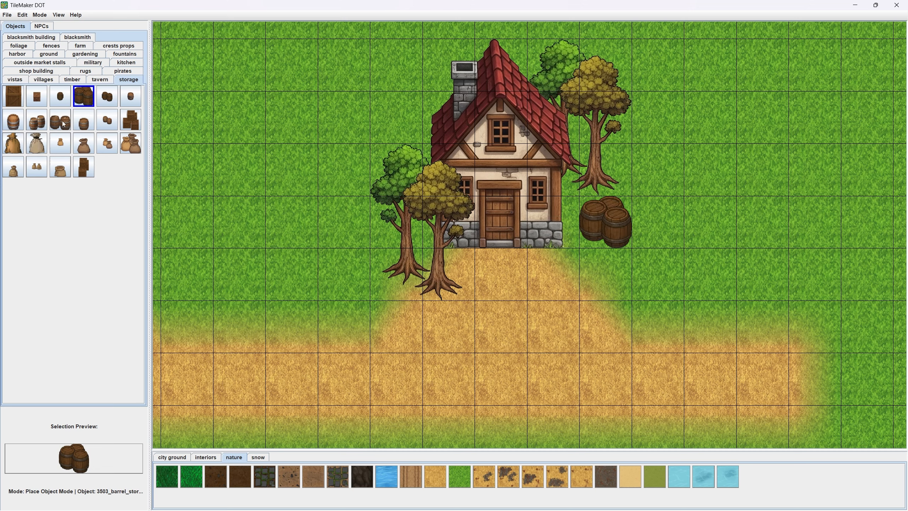
- Place the pair of small barrels from the storage objects in front of the same house, east of its door
{"action": "left_click", "coordinate": [109, 122]}
{"action": "left_click", "coordinate": [547, 244]}
{"action": "scroll", "coordinate": [396, 272], "scroll_direction": "down", "scroll_amount": 2}
{"action": "left_click_drag", "start_coordinate": [315, 243], "coordinate": [658, 325]}
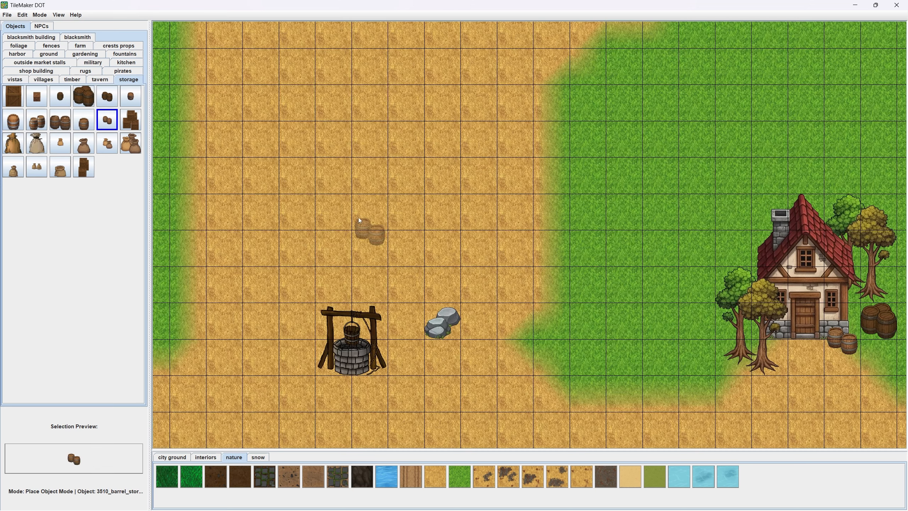
- Place the pair of small barrels at the west front corner of the red-roofed house west of the wide dirt road
{"action": "left_click_drag", "start_coordinate": [287, 220], "coordinate": [705, 309]}
{"action": "scroll", "coordinate": [433, 352], "scroll_direction": "up", "scroll_amount": 3}
{"action": "left_click", "coordinate": [347, 340]}
- Place the crate stack on the grass east of the same house and the two-sack object at its east front corner
{"action": "scroll", "coordinate": [299, 304], "scroll_direction": "up", "scroll_amount": 1}
{"action": "left_click_drag", "start_coordinate": [297, 254], "coordinate": [246, 210]}
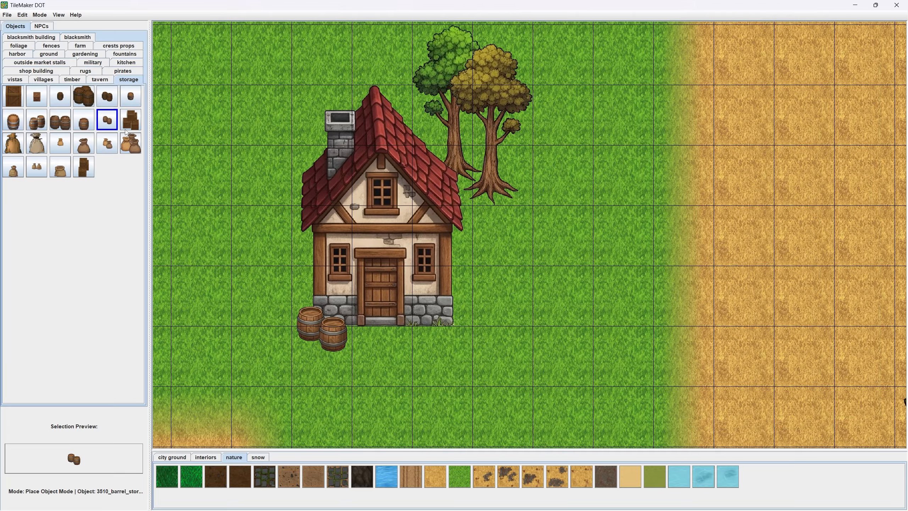
{"action": "left_click", "coordinate": [131, 120]}
{"action": "left_click", "coordinate": [518, 266]}
{"action": "left_click", "coordinate": [109, 144]}
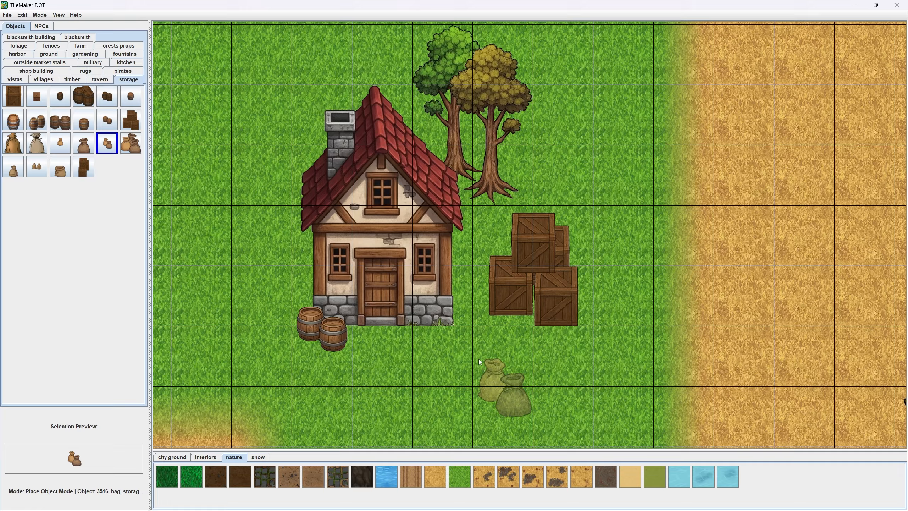
{"action": "left_click", "coordinate": [422, 302]}
- Place the two-sack object at the east front corner of the blue-roofed house
{"action": "scroll", "coordinate": [540, 294], "scroll_direction": "down", "scroll_amount": 3}
{"action": "left_click_drag", "start_coordinate": [529, 227], "coordinate": [449, 452]}
{"action": "scroll", "coordinate": [540, 112], "scroll_direction": "down", "scroll_amount": 1}
{"action": "left_click_drag", "start_coordinate": [540, 112], "coordinate": [284, 402]}
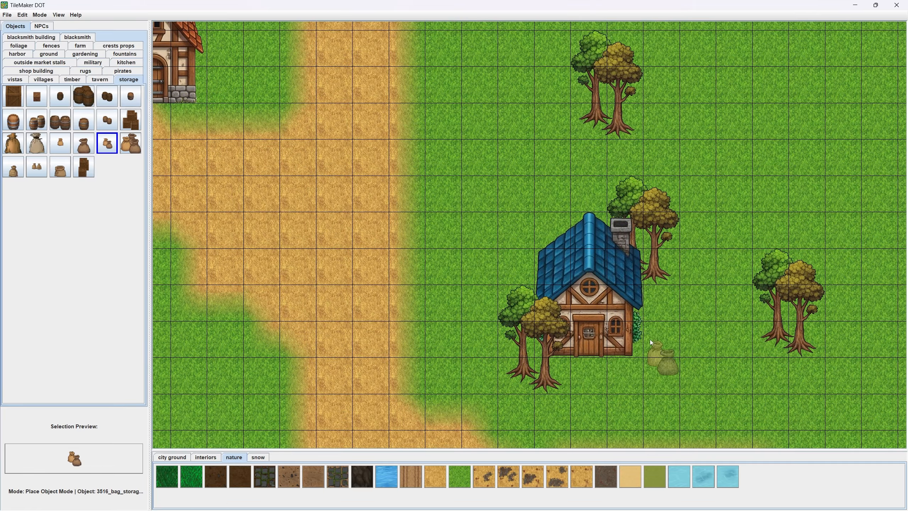
{"action": "left_click", "coordinate": [638, 350]}
- Place the two-sack object at the east front corner of the orange-roofed house and a single large crate on the grass east of it
{"action": "left_click_drag", "start_coordinate": [349, 203], "coordinate": [526, 448]}
{"action": "scroll", "coordinate": [429, 374], "scroll_direction": "up", "scroll_amount": 2}
{"action": "left_click", "coordinate": [377, 352]}
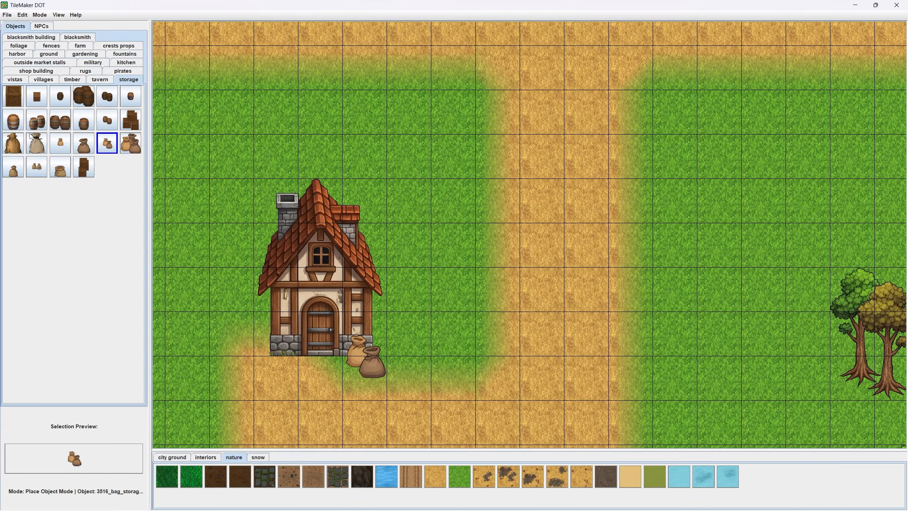
{"action": "left_click", "coordinate": [6, 92]}
{"action": "left_click", "coordinate": [443, 297]}
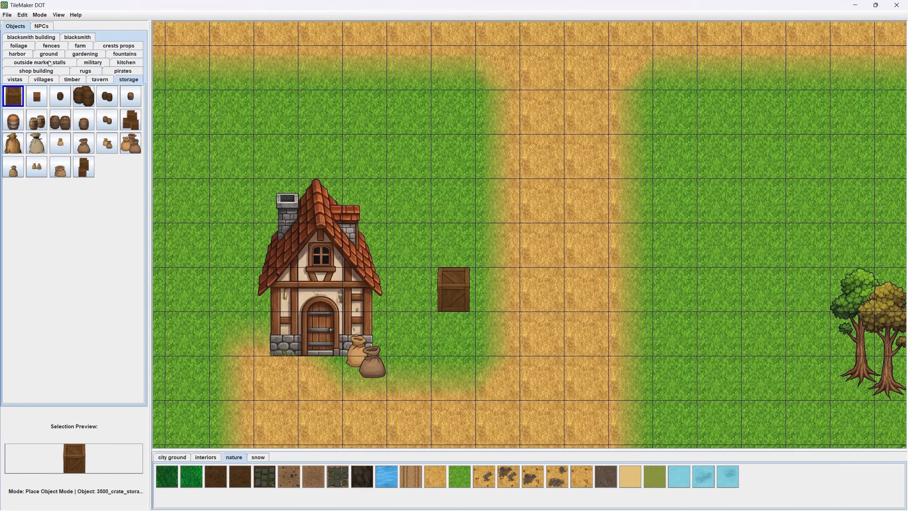
- Place the single green tree from the timber objects on the grass on both sides of the road north-east of the orange-roofed house
{"action": "left_click", "coordinate": [78, 82]}
{"action": "left_click", "coordinate": [64, 97]}
{"action": "left_click", "coordinate": [430, 137]}
{"action": "left_click_drag", "start_coordinate": [429, 134], "coordinate": [294, 267]}
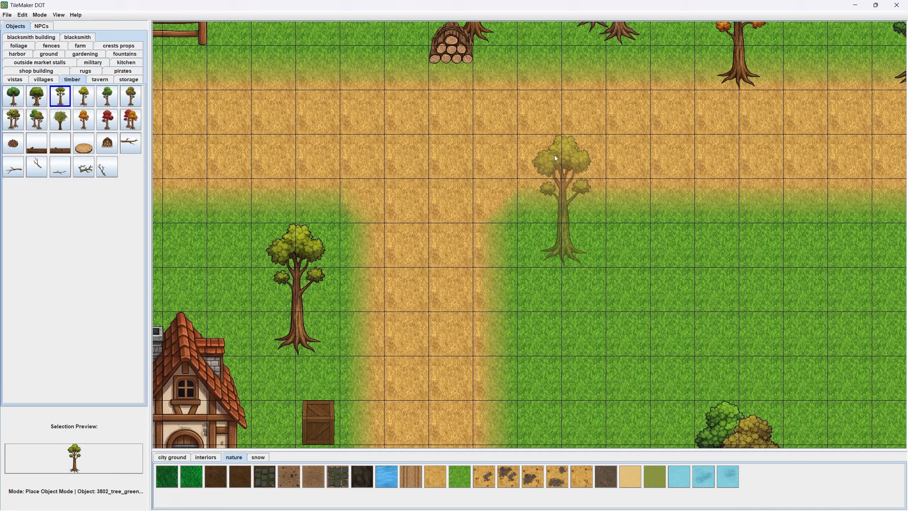
{"action": "left_click", "coordinate": [557, 179]}
- Place single green trees west of the orange-roofed house, east of the meadow rocks, south-east of the blue-roofed house and west of the western red-roofed house
{"action": "left_click_drag", "start_coordinate": [458, 280], "coordinate": [817, 61]}
{"action": "left_click_drag", "start_coordinate": [454, 419], "coordinate": [322, 65]}
{"action": "left_click_drag", "start_coordinate": [552, 360], "coordinate": [166, 238]}
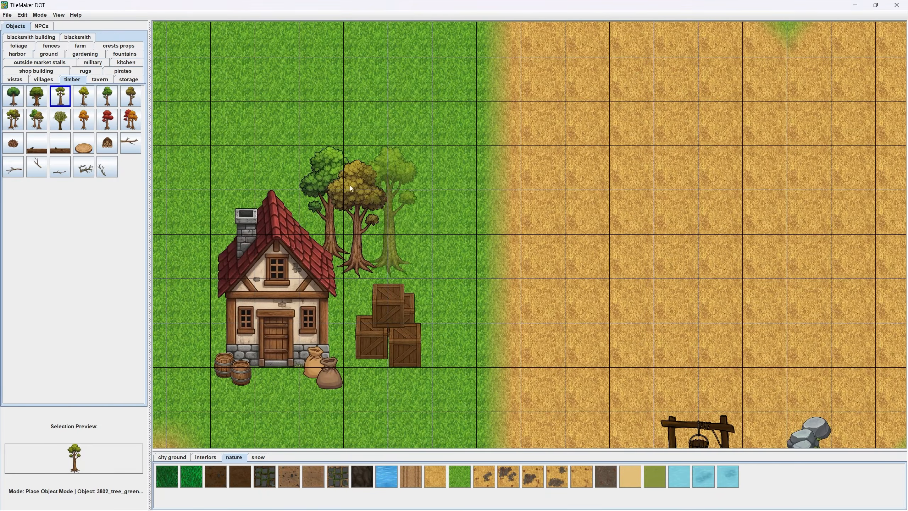
{"action": "left_click_drag", "start_coordinate": [156, 320], "coordinate": [429, 168]}
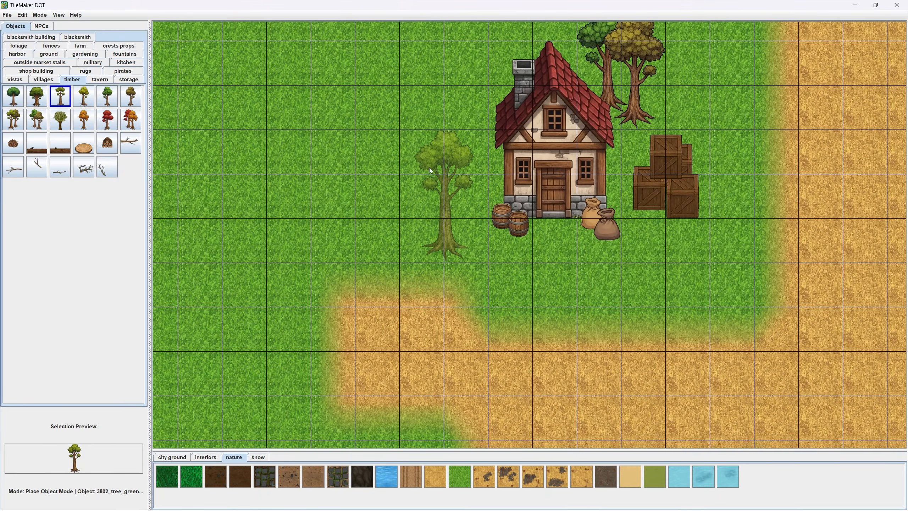
- Place two single green trees beside the well, one at its south-east side and one at its north-west side
{"action": "left_click_drag", "start_coordinate": [652, 288], "coordinate": [286, 244]}
{"action": "scroll", "coordinate": [286, 244], "scroll_direction": "down", "scroll_amount": 2}
{"action": "scroll", "coordinate": [608, 293], "scroll_direction": "up", "scroll_amount": 2}
{"action": "left_click", "coordinate": [552, 298]}
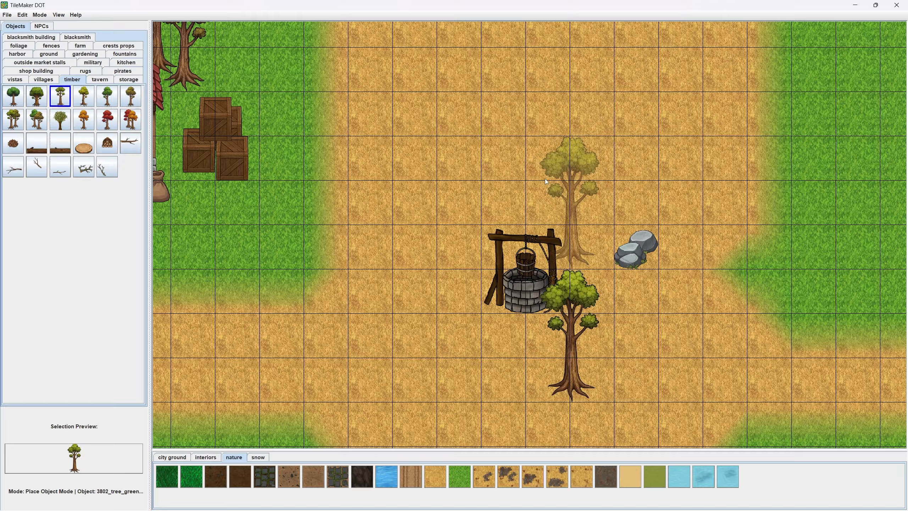
{"action": "left_click", "coordinate": [468, 160]}
{"action": "scroll", "coordinate": [514, 299], "scroll_direction": "up", "scroll_amount": 1}
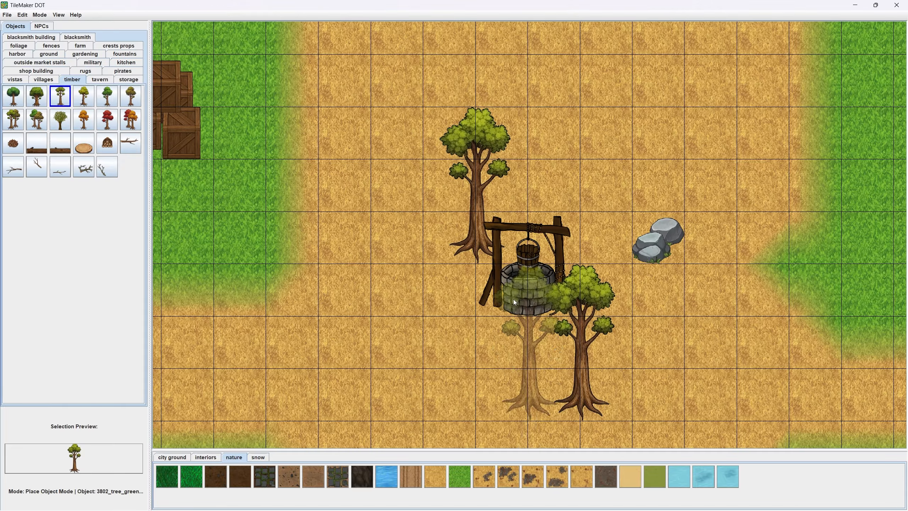
- Place the stacked log pile from the timber objects at the front west side of the well
{"action": "left_click", "coordinate": [107, 143]}
{"action": "left_click", "coordinate": [481, 305]}
{"action": "scroll", "coordinate": [481, 358], "scroll_direction": "up", "scroll_amount": 1}
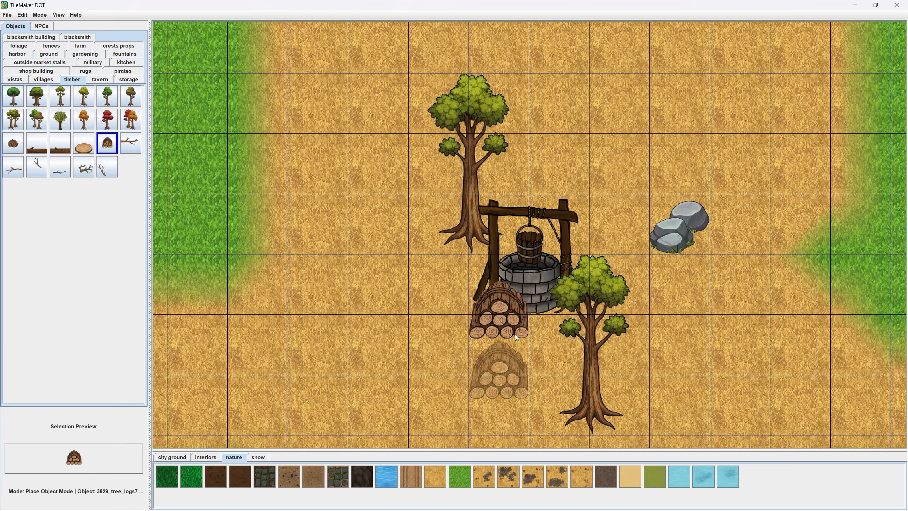
- Place a stacked log pile in front of the blue-roofed house's door
{"action": "scroll", "coordinate": [518, 277], "scroll_direction": "down", "scroll_amount": 1}
{"action": "left_click_drag", "start_coordinate": [437, 259], "coordinate": [739, 320]}
{"action": "scroll", "coordinate": [521, 276], "scroll_direction": "down", "scroll_amount": 2}
{"action": "left_click_drag", "start_coordinate": [638, 292], "coordinate": [314, 271]}
{"action": "left_click_drag", "start_coordinate": [801, 304], "coordinate": [455, 336]}
{"action": "left_click_drag", "start_coordinate": [787, 393], "coordinate": [465, 266]}
{"action": "scroll", "coordinate": [371, 218], "scroll_direction": "up", "scroll_amount": 1}
{"action": "scroll", "coordinate": [424, 220], "scroll_direction": "up", "scroll_amount": 1}
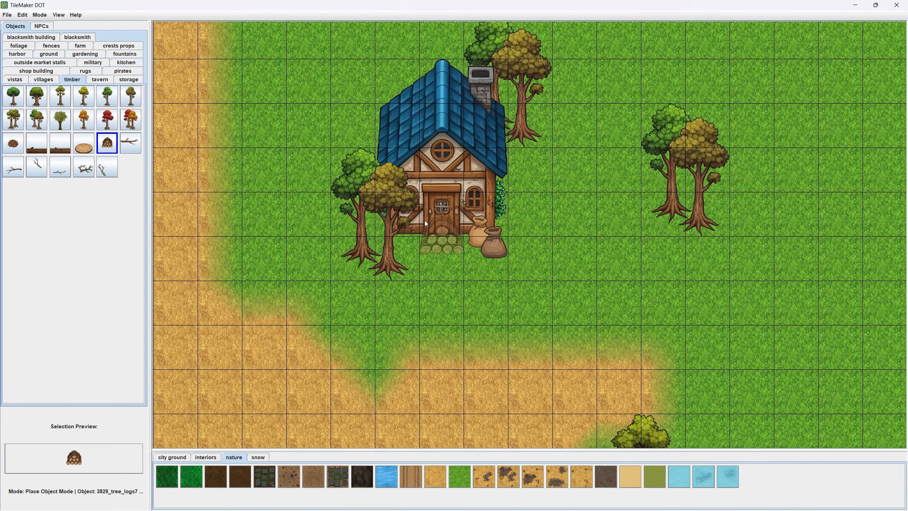
{"action": "left_click", "coordinate": [425, 220]}
- Erase the log pile in front of the blue-roofed house's door and leave erasing mode
{"action": "scroll", "coordinate": [445, 264], "scroll_direction": "up", "scroll_amount": 3}
{"action": "key", "text": "e"}
{"action": "left_click", "coordinate": [437, 202]}
{"action": "key", "text": "e"}
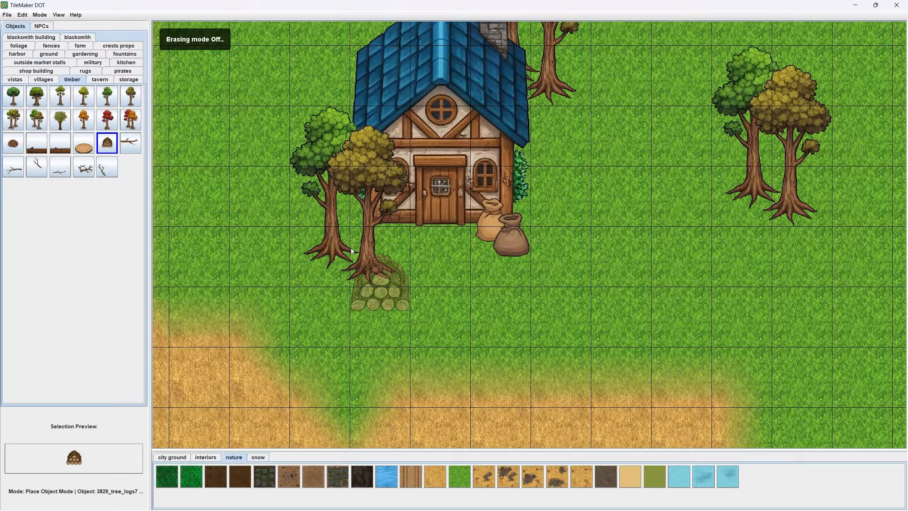
- Place a stacked log pile at the foot of the tree west of the orange-roofed house
{"action": "scroll", "coordinate": [352, 251], "scroll_direction": "down", "scroll_amount": 2}
{"action": "left_click_drag", "start_coordinate": [353, 167], "coordinate": [496, 328]}
{"action": "left_click", "coordinate": [347, 219]}
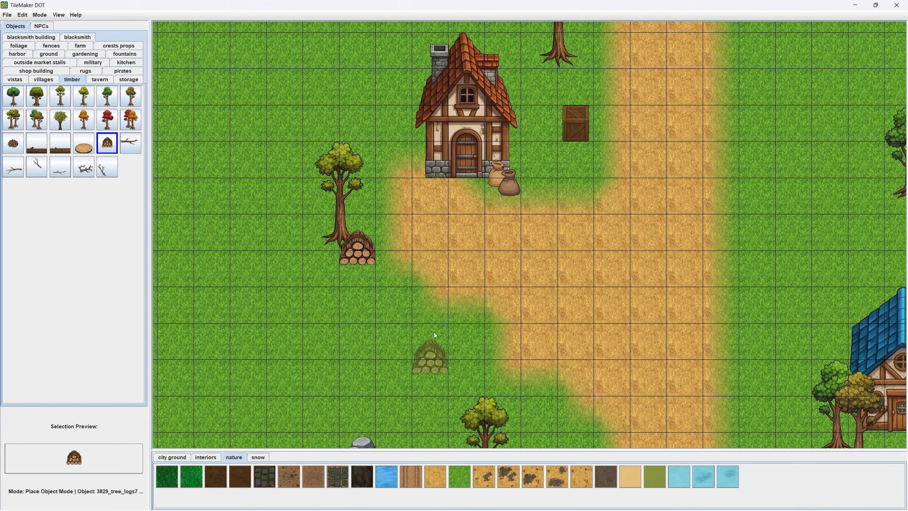
- Place the straw-hatted old villager NPC (villager13) in front of the fence along the north side of the northern road
{"action": "scroll", "coordinate": [620, 162], "scroll_direction": "down", "scroll_amount": 5}
{"action": "left_click_drag", "start_coordinate": [620, 161], "coordinate": [476, 293]}
{"action": "scroll", "coordinate": [477, 299], "scroll_direction": "up", "scroll_amount": 3}
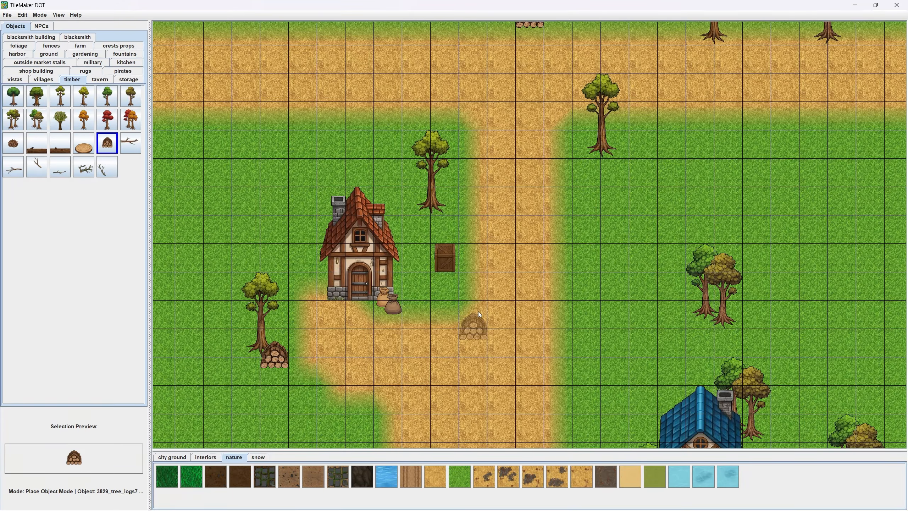
{"action": "scroll", "coordinate": [200, 118], "scroll_direction": "down", "scroll_amount": 3}
{"action": "left_click_drag", "start_coordinate": [328, 33], "coordinate": [440, 235]}
{"action": "scroll", "coordinate": [342, 267], "scroll_direction": "down", "scroll_amount": 4}
{"action": "scroll", "coordinate": [440, 236], "scroll_direction": "up", "scroll_amount": 4}
{"action": "left_click", "coordinate": [48, 28]}
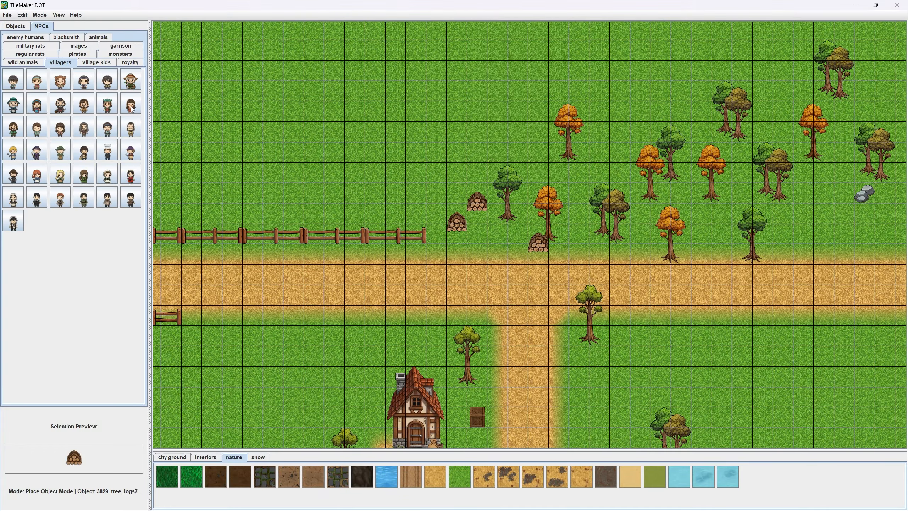
{"action": "left_click", "coordinate": [132, 87]}
{"action": "scroll", "coordinate": [317, 256], "scroll_direction": "up", "scroll_amount": 4}
{"action": "left_click", "coordinate": [314, 230]}
{"action": "scroll", "coordinate": [340, 269], "scroll_direction": "up", "scroll_amount": 4}
- Place the same old villager in front of the orange-roofed house, west of its door
{"action": "left_click_drag", "start_coordinate": [340, 269], "coordinate": [427, 137]}
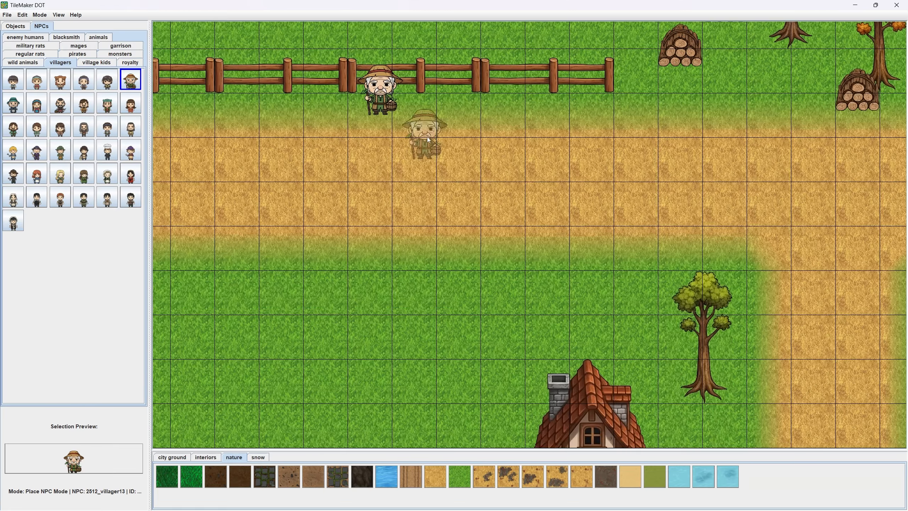
{"action": "scroll", "coordinate": [427, 136], "scroll_direction": "down", "scroll_amount": 2}
{"action": "left_click_drag", "start_coordinate": [513, 310], "coordinate": [343, 103]}
{"action": "left_click", "coordinate": [359, 247]}
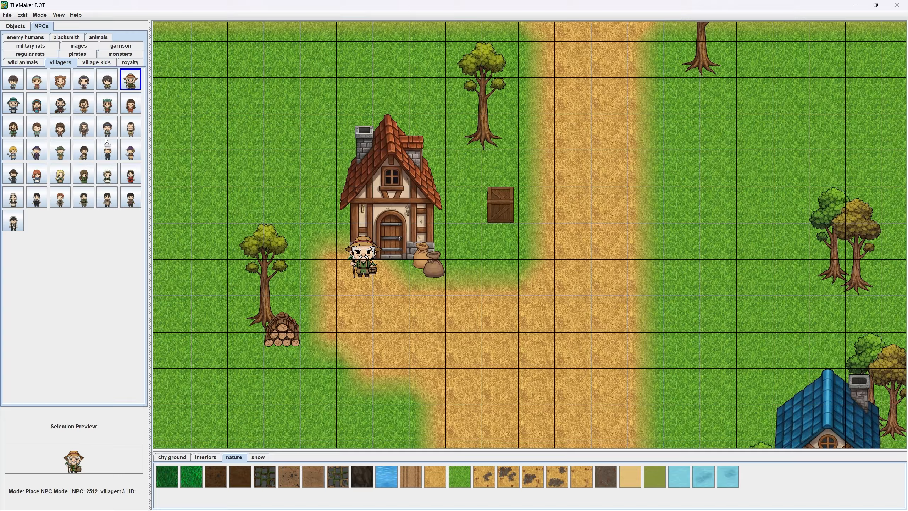
- Place the green-capped villager NPC (villager21) on the dirt road south-west of the blue-roofed house
{"action": "left_click", "coordinate": [108, 112]}
{"action": "left_click_drag", "start_coordinate": [664, 256], "coordinate": [282, 95]}
{"action": "scroll", "coordinate": [417, 382], "scroll_direction": "up", "scroll_amount": 2}
{"action": "left_click_drag", "start_coordinate": [417, 382], "coordinate": [508, 236]}
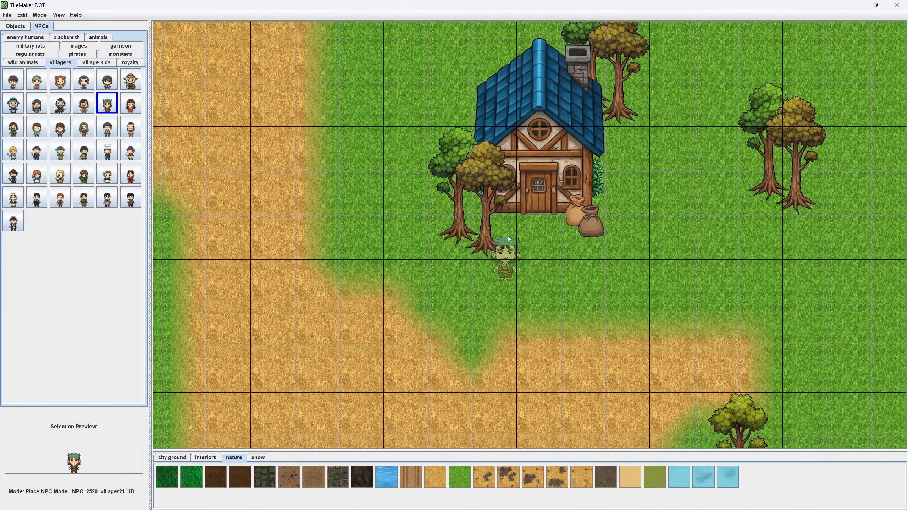
{"action": "left_click", "coordinate": [416, 315]}
- Place another green-capped villager on the dirt square north-east of the well, near the rocks
{"action": "left_click_drag", "start_coordinate": [410, 416], "coordinate": [539, 158]}
{"action": "left_click_drag", "start_coordinate": [520, 419], "coordinate": [422, 218]}
{"action": "left_click", "coordinate": [481, 206]}
- Place the villager15 NPC in front of the red-roofed house east of the well
{"action": "left_click_drag", "start_coordinate": [661, 287], "coordinate": [321, 142]}
{"action": "scroll", "coordinate": [320, 142], "scroll_direction": "down", "scroll_amount": 2}
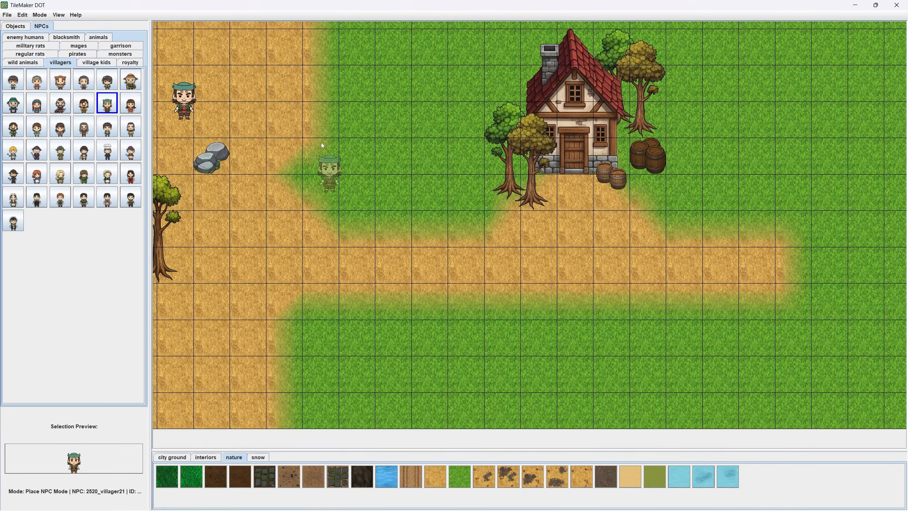
{"action": "left_click", "coordinate": [83, 168]}
{"action": "left_click", "coordinate": [42, 107]}
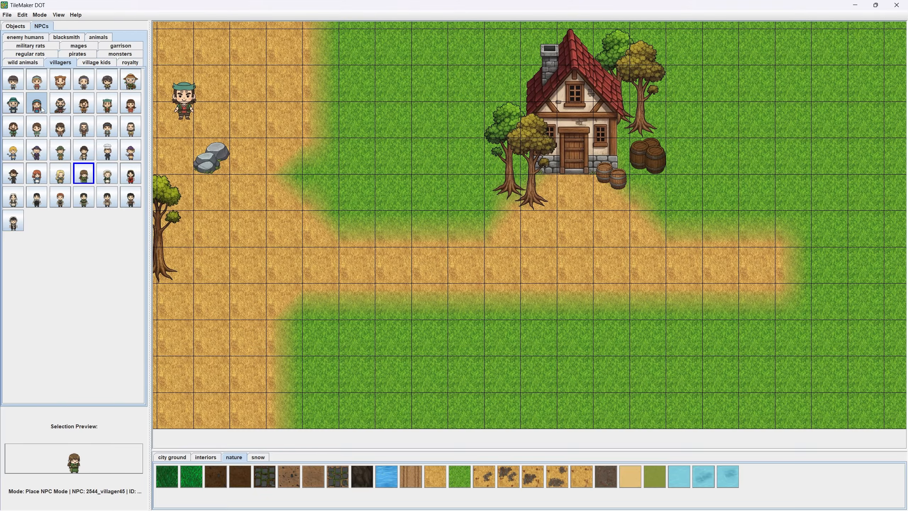
{"action": "scroll", "coordinate": [530, 229], "scroll_direction": "up", "scroll_amount": 2}
{"action": "left_click", "coordinate": [586, 194]}
- Look through the rugs, gardening and fountains object categories for more decorations
{"action": "left_click_drag", "start_coordinate": [380, 147], "coordinate": [463, 252]}
{"action": "scroll", "coordinate": [464, 255], "scroll_direction": "down", "scroll_amount": 2}
{"action": "left_click_drag", "start_coordinate": [247, 82], "coordinate": [379, 322]}
{"action": "left_click_drag", "start_coordinate": [352, 166], "coordinate": [425, 408]}
{"action": "left_click_drag", "start_coordinate": [315, 104], "coordinate": [373, 313]}
{"action": "scroll", "coordinate": [373, 310], "scroll_direction": "up", "scroll_amount": 1}
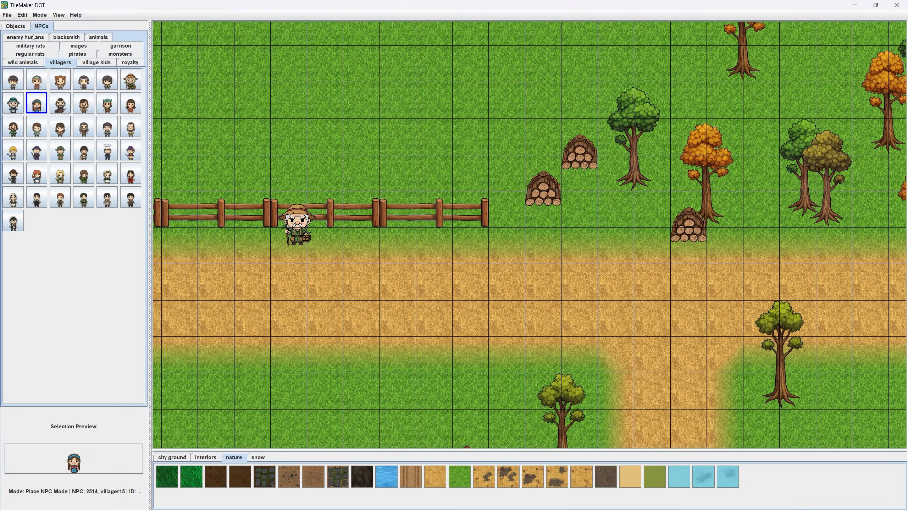
{"action": "left_click", "coordinate": [15, 26]}
{"action": "left_click", "coordinate": [95, 70]}
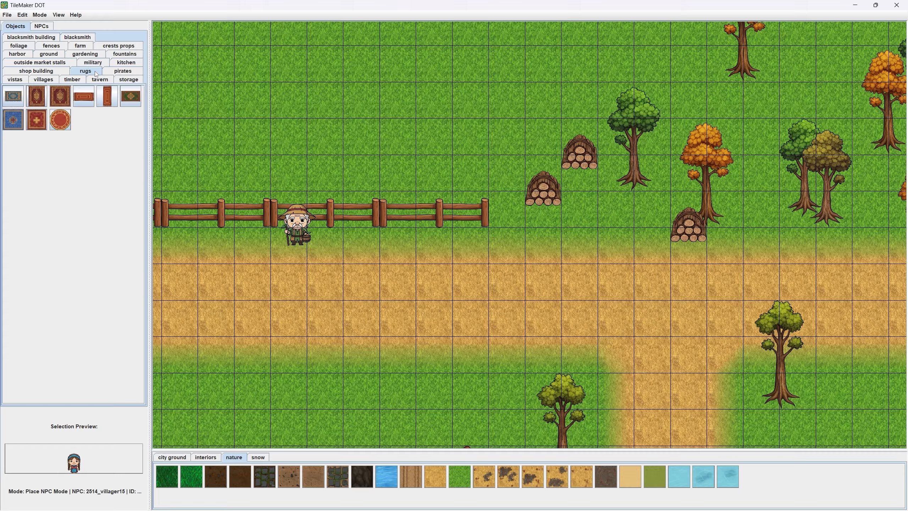
{"action": "left_click", "coordinate": [80, 54]}
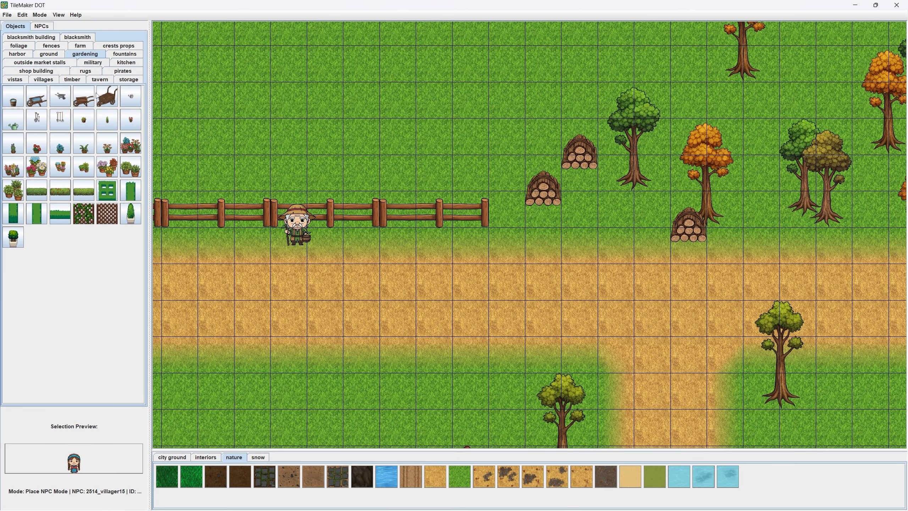
{"action": "left_click", "coordinate": [114, 56]}
- Place two small grass tufts from the ground objects along the northern fence, one on each side of the old villager
{"action": "left_click", "coordinate": [59, 57]}
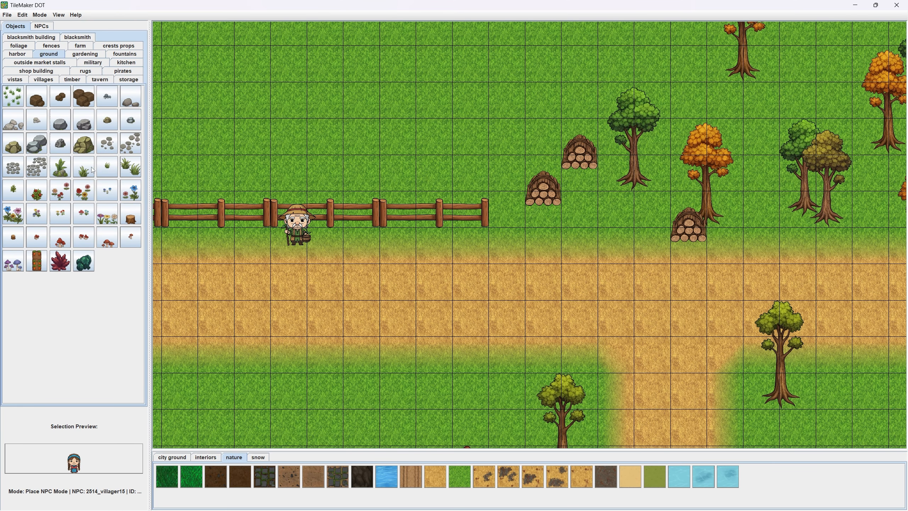
{"action": "left_click", "coordinate": [107, 165]}
{"action": "scroll", "coordinate": [375, 267], "scroll_direction": "up", "scroll_amount": 1}
{"action": "scroll", "coordinate": [410, 234], "scroll_direction": "up", "scroll_amount": 1}
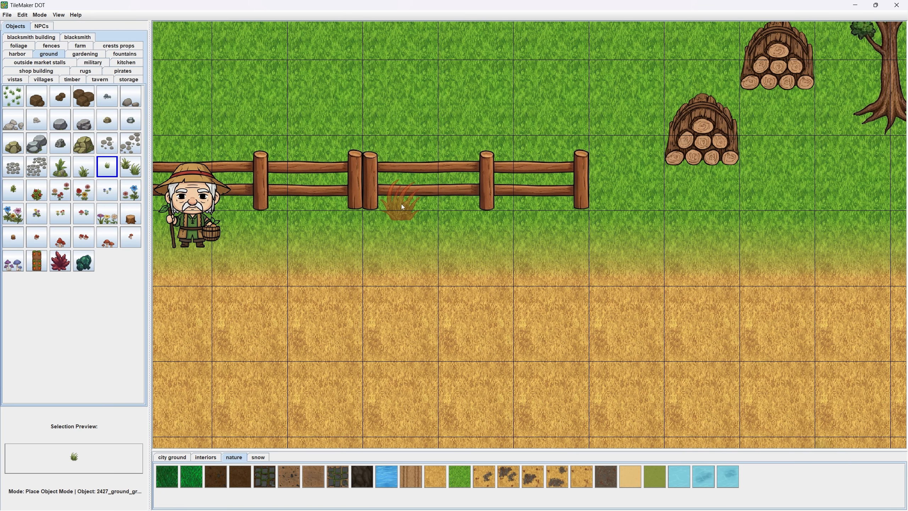
{"action": "left_click", "coordinate": [330, 201]}
{"action": "scroll", "coordinate": [330, 253], "scroll_direction": "down", "scroll_amount": 3}
{"action": "scroll", "coordinate": [156, 256], "scroll_direction": "up", "scroll_amount": 3}
{"action": "left_click", "coordinate": [305, 155]}
- Place a small grass tuft on the meadow south of the northern road, north-west of the orange-roofed house
{"action": "scroll", "coordinate": [306, 245], "scroll_direction": "down", "scroll_amount": 1}
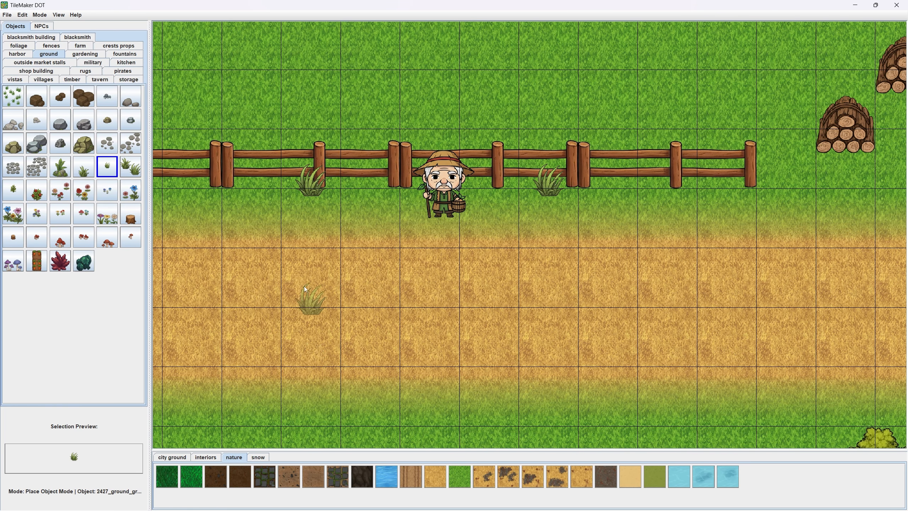
{"action": "scroll", "coordinate": [304, 286], "scroll_direction": "down", "scroll_amount": 3}
{"action": "left_click", "coordinate": [385, 293]}
- Scatter three small grass tufts on the meadow between the log pile west of the orange-roofed house and the rocks
{"action": "scroll", "coordinate": [451, 300], "scroll_direction": "up", "scroll_amount": 3}
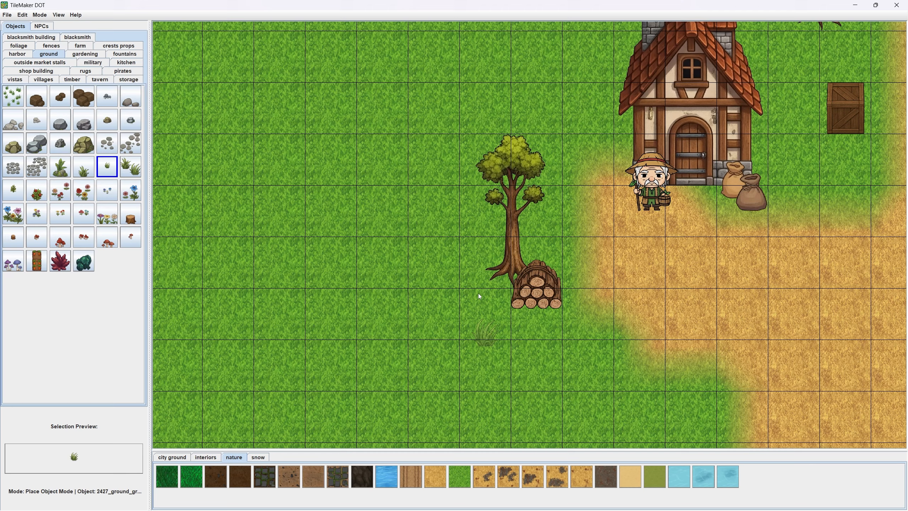
{"action": "left_click", "coordinate": [479, 293]}
{"action": "left_click_drag", "start_coordinate": [453, 349], "coordinate": [530, 218]}
{"action": "left_click", "coordinate": [405, 282]}
{"action": "left_click", "coordinate": [544, 357]}
- Scatter three taller grass tufts on the meadow south-west of the rocks, north-west of the western red-roofed house
{"action": "left_click_drag", "start_coordinate": [211, 257], "coordinate": [280, 152]}
{"action": "scroll", "coordinate": [280, 152], "scroll_direction": "down", "scroll_amount": 1}
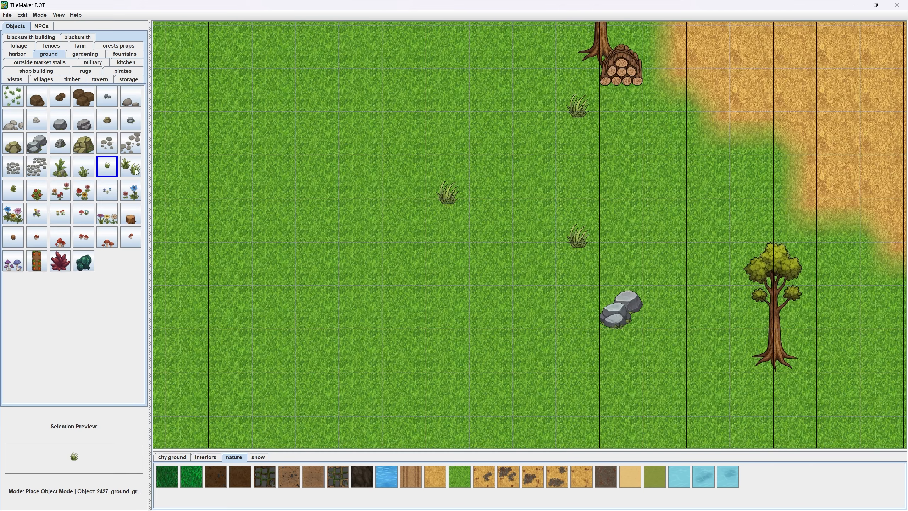
{"action": "left_click", "coordinate": [83, 166]}
{"action": "left_click", "coordinate": [447, 362]}
{"action": "left_click", "coordinate": [534, 404]}
{"action": "left_click_drag", "start_coordinate": [526, 385], "coordinate": [408, 208]}
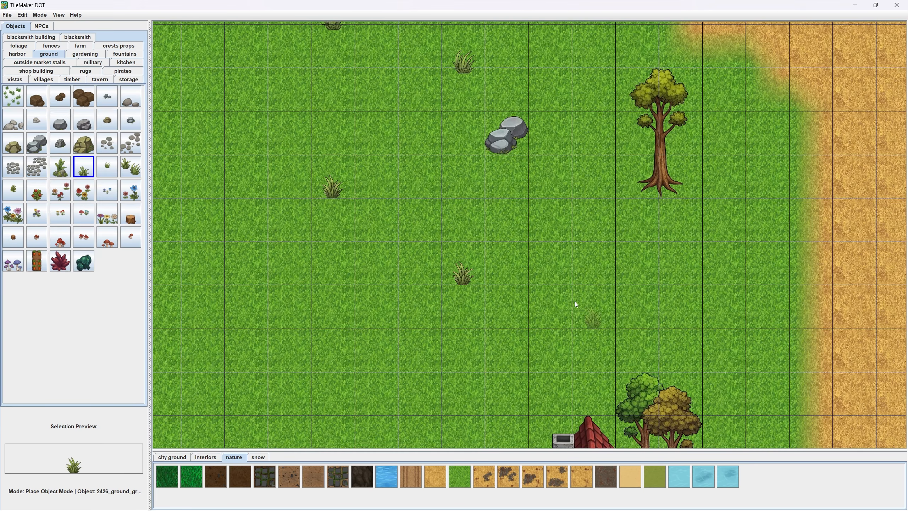
{"action": "scroll", "coordinate": [373, 342], "scroll_direction": "down", "scroll_amount": 1}
- Place the pink and blue flower cluster from the ground objects south of the meadow rocks and on the northern dirt road
{"action": "left_click", "coordinate": [84, 189]}
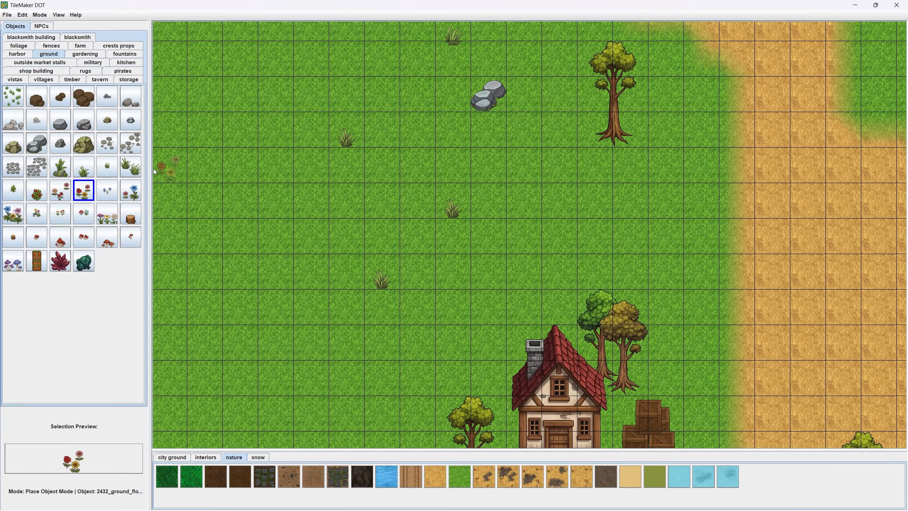
{"action": "left_click", "coordinate": [130, 196]}
{"action": "left_click", "coordinate": [540, 214]}
{"action": "left_click_drag", "start_coordinate": [541, 215], "coordinate": [537, 367]}
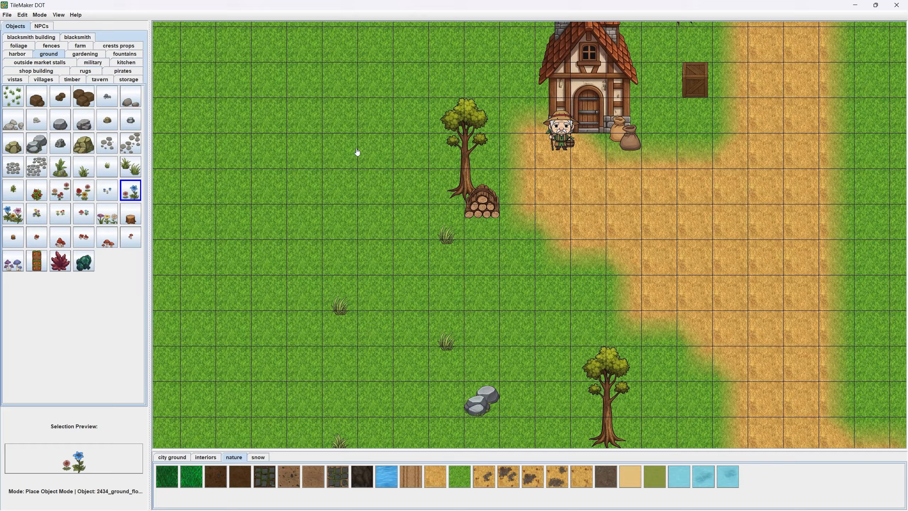
{"action": "left_click_drag", "start_coordinate": [357, 153], "coordinate": [411, 329]}
{"action": "left_click", "coordinate": [371, 240]}
- Place two pink and blue flower clusters on the grass between the northern road and the orange-roofed house
{"action": "scroll", "coordinate": [371, 239], "scroll_direction": "up", "scroll_amount": 1}
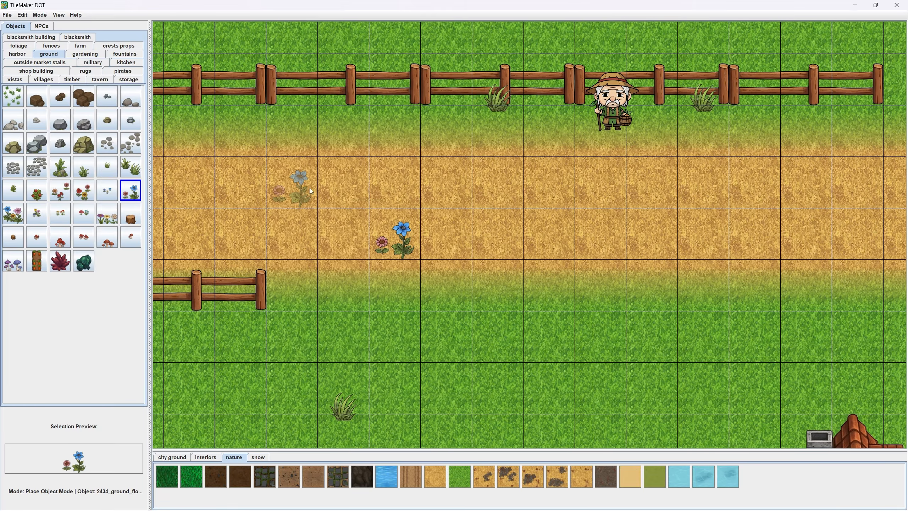
{"action": "left_click", "coordinate": [552, 338]}
{"action": "left_click_drag", "start_coordinate": [701, 332], "coordinate": [433, 112]}
{"action": "left_click", "coordinate": [435, 231]}
{"action": "scroll", "coordinate": [472, 268], "scroll_direction": "down", "scroll_amount": 3}
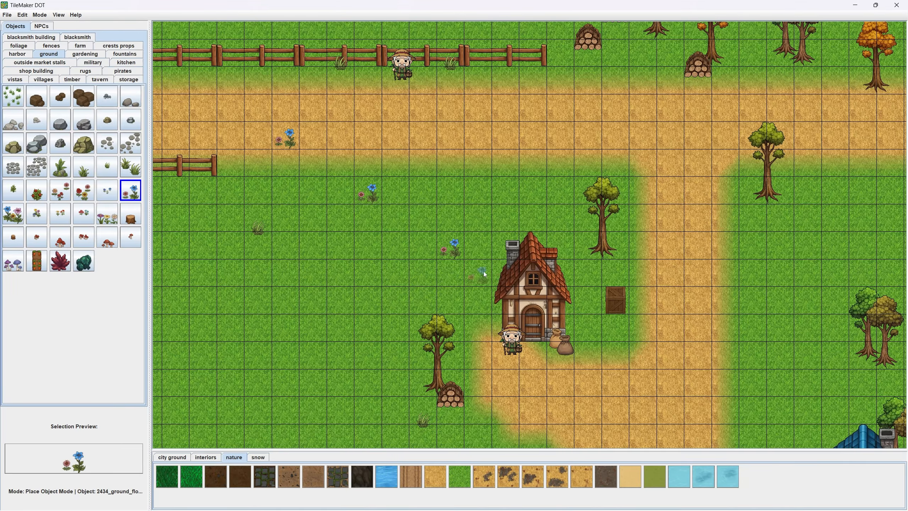
- Place pink and blue flower clusters north-west and south-east of the blue-roofed house
{"action": "left_click_drag", "start_coordinate": [733, 379], "coordinate": [493, 225]}
{"action": "left_click", "coordinate": [550, 257]}
{"action": "left_click_drag", "start_coordinate": [513, 309], "coordinate": [387, 118]}
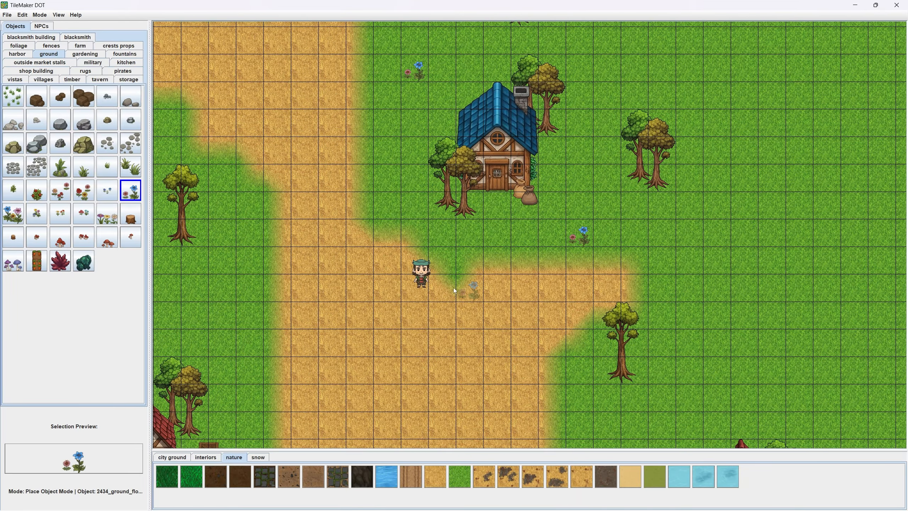
- Place a pink and blue flower cluster on the grass west of the wide dirt road, south of the rocks
{"action": "left_click_drag", "start_coordinate": [454, 288], "coordinate": [608, 210]}
{"action": "left_click", "coordinate": [264, 218]}
{"action": "scroll", "coordinate": [290, 214], "scroll_direction": "down", "scroll_amount": 5}
{"action": "left_click_drag", "start_coordinate": [315, 209], "coordinate": [386, 307]}
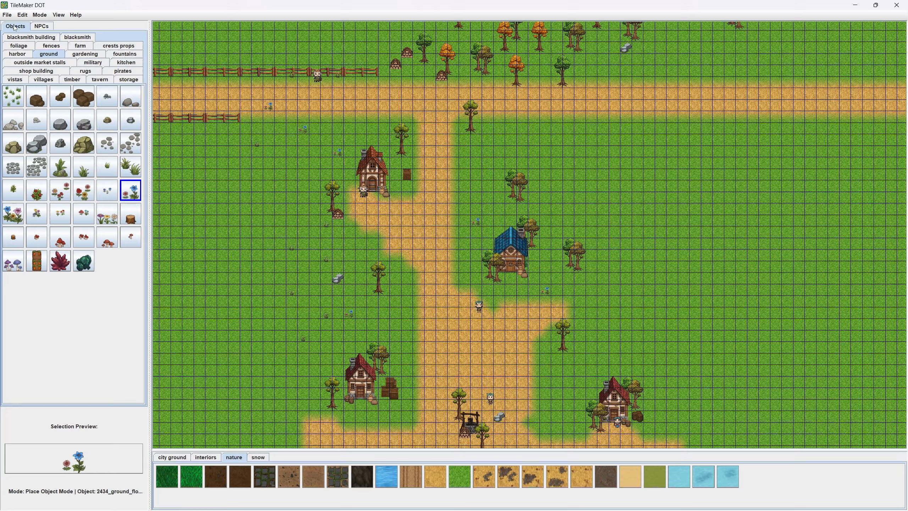
- Save the map under the file name save on Local Disk (D:)
{"action": "left_click", "coordinate": [7, 15]}
{"action": "left_click", "coordinate": [24, 47]}
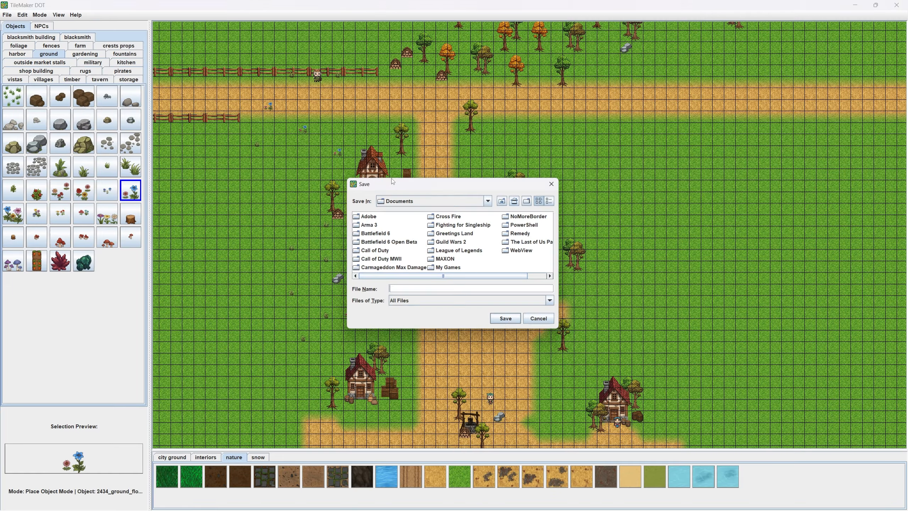
{"action": "left_click", "coordinate": [433, 199]}
{"action": "left_click", "coordinate": [421, 238]}
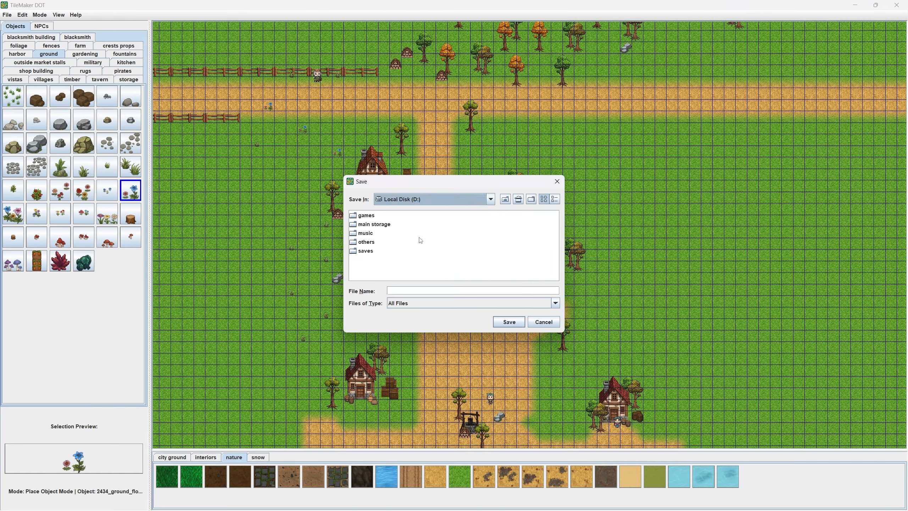
{"action": "left_click", "coordinate": [423, 289]}
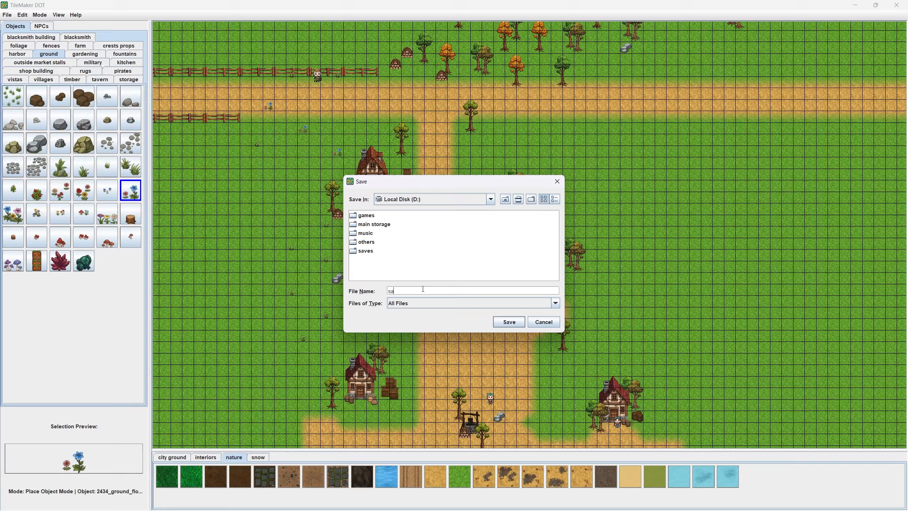
{"action": "left_click", "coordinate": [509, 322]}
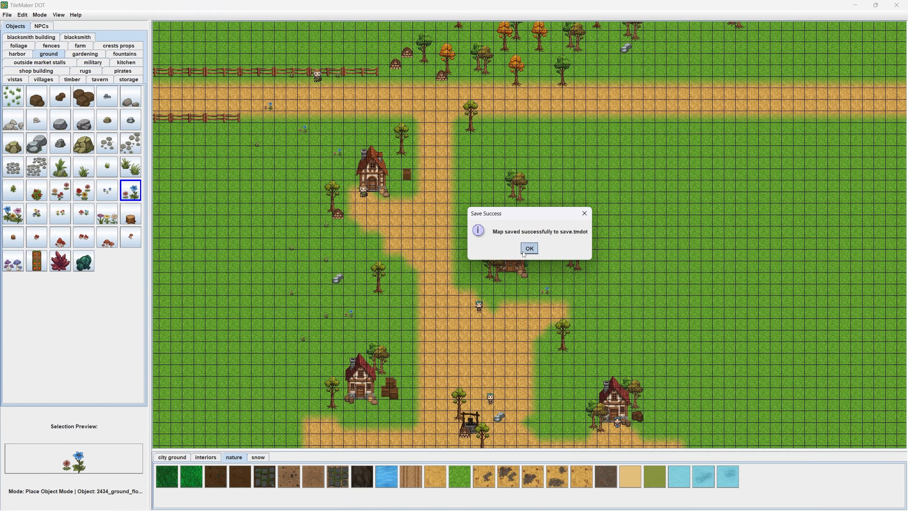
{"action": "key", "text": "Return"}
- Place a pink and blue flower cluster on the grass west of the orange-roofed house and quick save the map
{"action": "left_click_drag", "start_coordinate": [471, 234], "coordinate": [476, 235]}
{"action": "scroll", "coordinate": [359, 193], "scroll_direction": "up", "scroll_amount": 4}
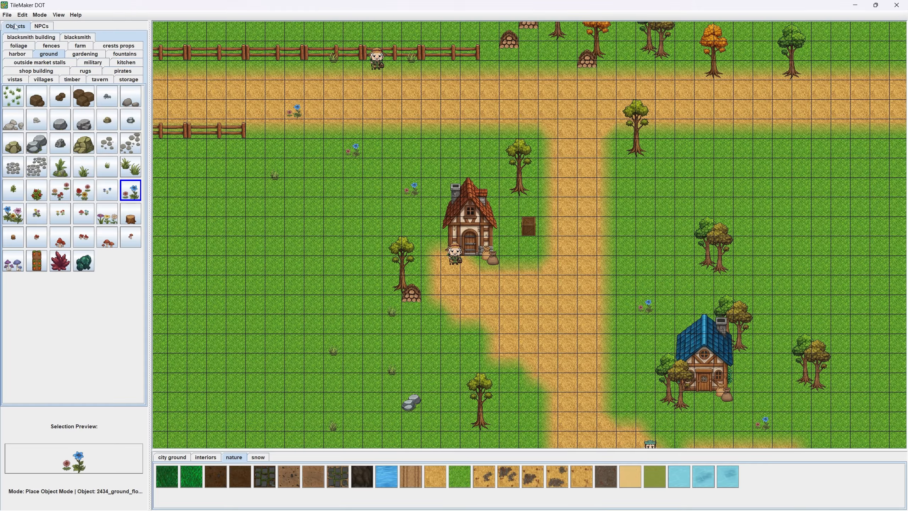
{"action": "left_click", "coordinate": [7, 15]}
{"action": "left_click", "coordinate": [17, 35]}
{"action": "scroll", "coordinate": [335, 227], "scroll_direction": "up", "scroll_amount": 3}
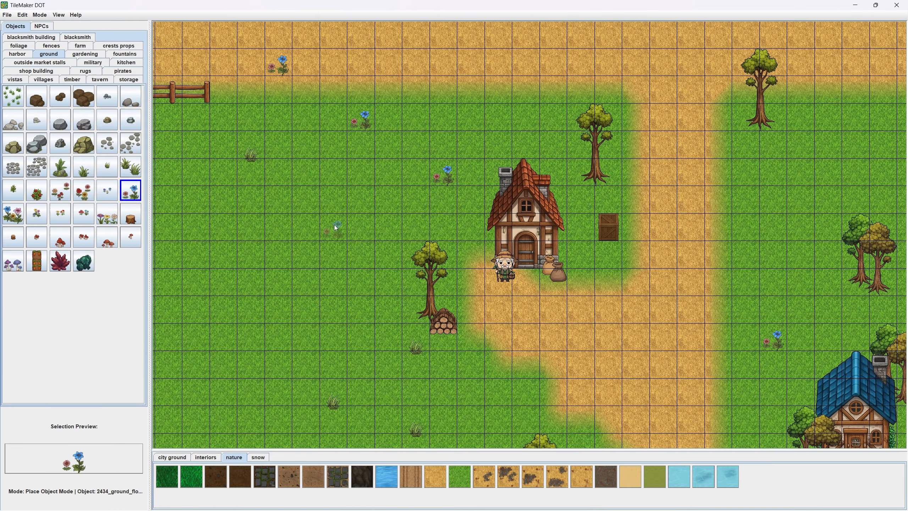
{"action": "left_click", "coordinate": [6, 15]}
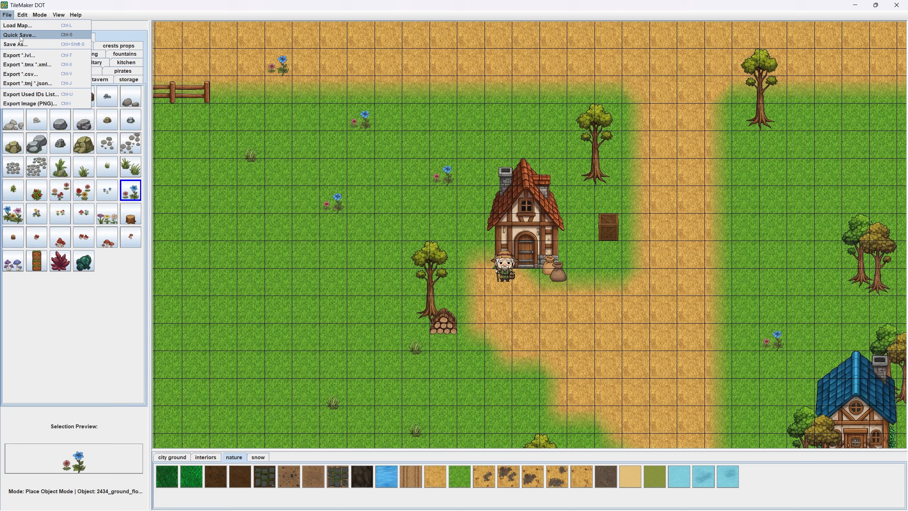
{"action": "left_click", "coordinate": [70, 35]}
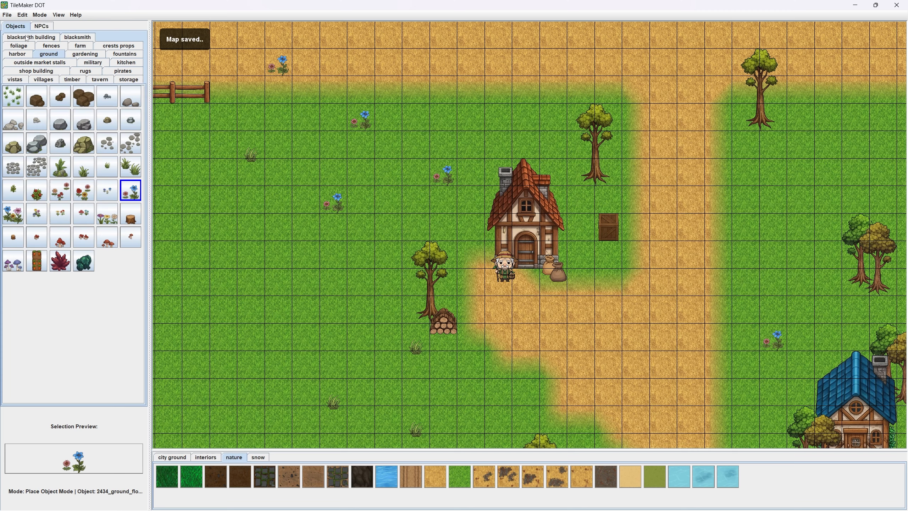
- Scatter six pink and blue flower clusters across the meadow west and south-west of the orange-roofed house, and quick save the map
{"action": "left_click", "coordinate": [7, 15]}
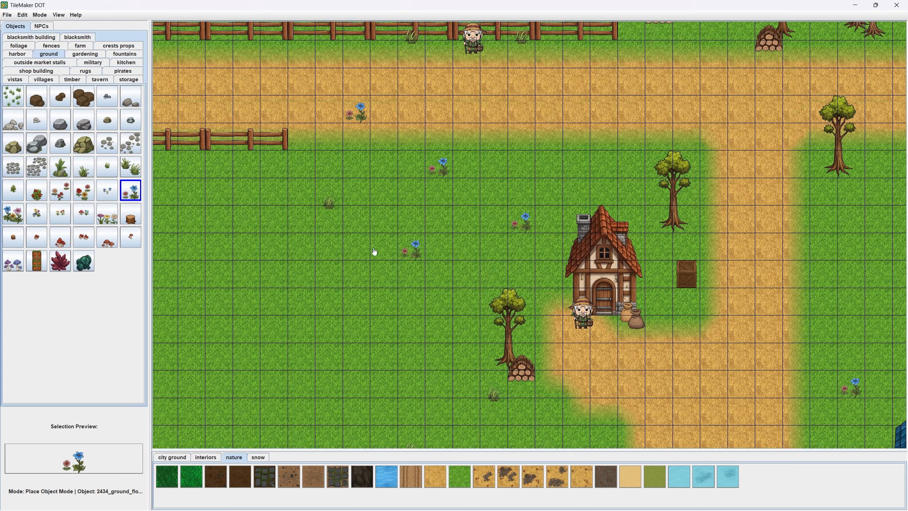
{"action": "left_click", "coordinate": [359, 276]}
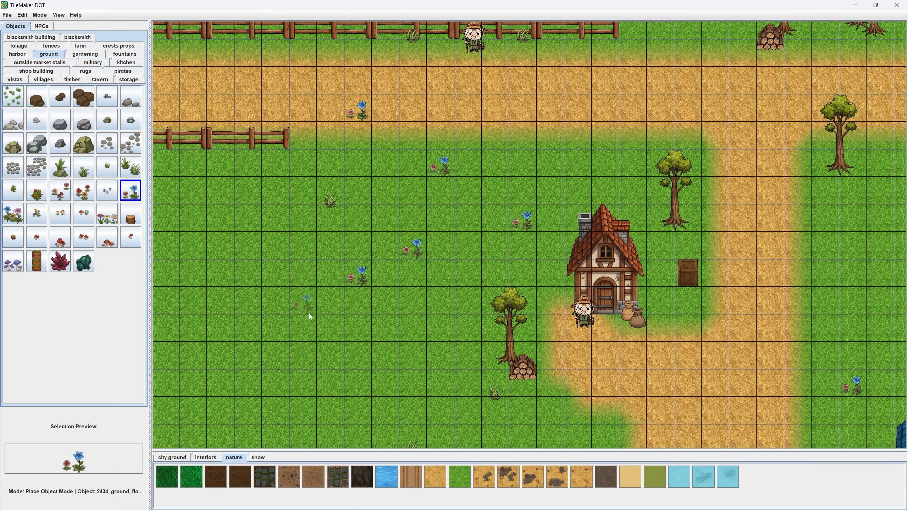
{"action": "left_click", "coordinate": [223, 284]}
{"action": "left_click_drag", "start_coordinate": [285, 417], "coordinate": [322, 329]}
{"action": "left_click", "coordinate": [320, 352]}
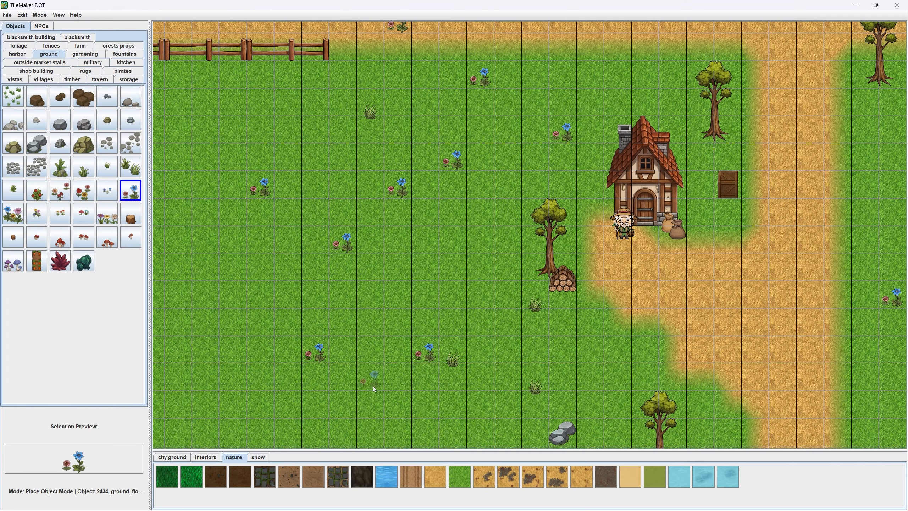
{"action": "left_click_drag", "start_coordinate": [323, 442], "coordinate": [340, 377]}
{"action": "left_click", "coordinate": [339, 377]}
{"action": "left_click", "coordinate": [7, 15]}
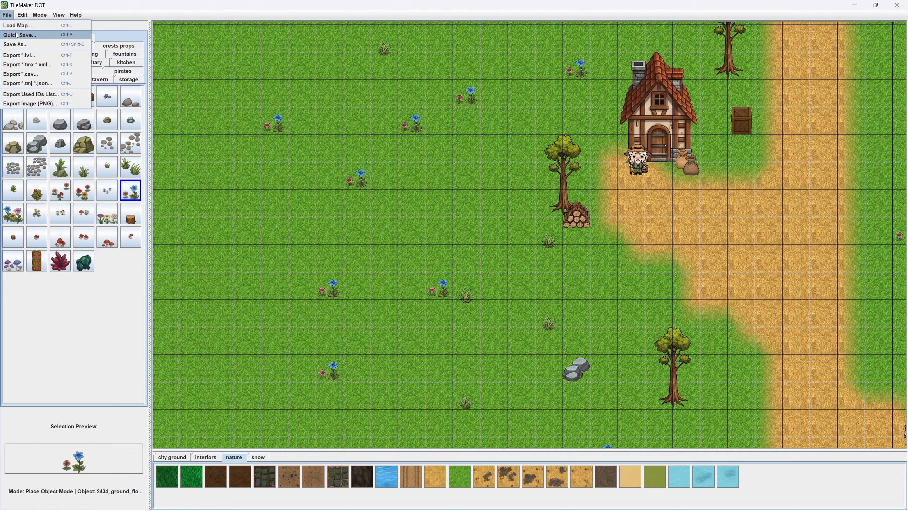
{"action": "left_click", "coordinate": [20, 34]}
{"action": "left_click", "coordinate": [7, 15]}
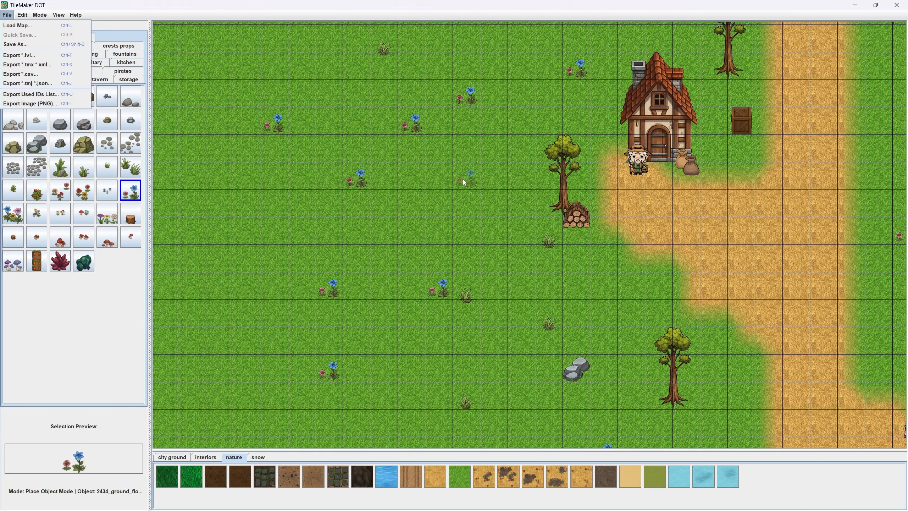
{"action": "left_click_drag", "start_coordinate": [479, 163], "coordinate": [394, 279]}
{"action": "scroll", "coordinate": [393, 278], "scroll_direction": "down", "scroll_amount": 8}
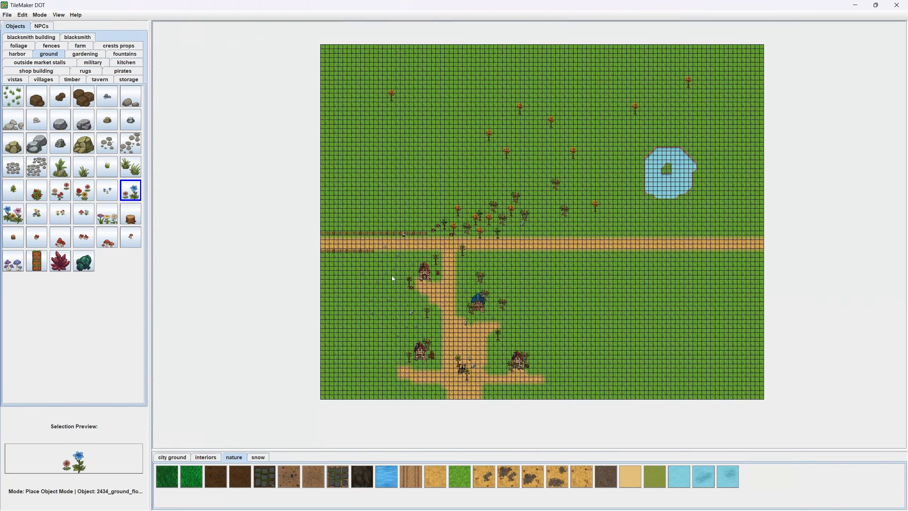
{"action": "scroll", "coordinate": [432, 231], "scroll_direction": "up", "scroll_amount": 5}
{"action": "left_click_drag", "start_coordinate": [478, 254], "coordinate": [484, 158]}
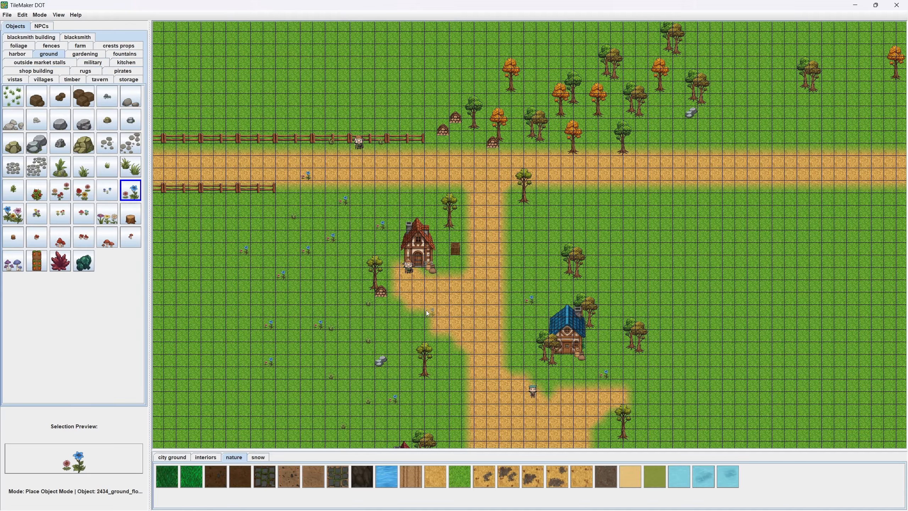
{"action": "left_click_drag", "start_coordinate": [320, 341], "coordinate": [350, 268]}
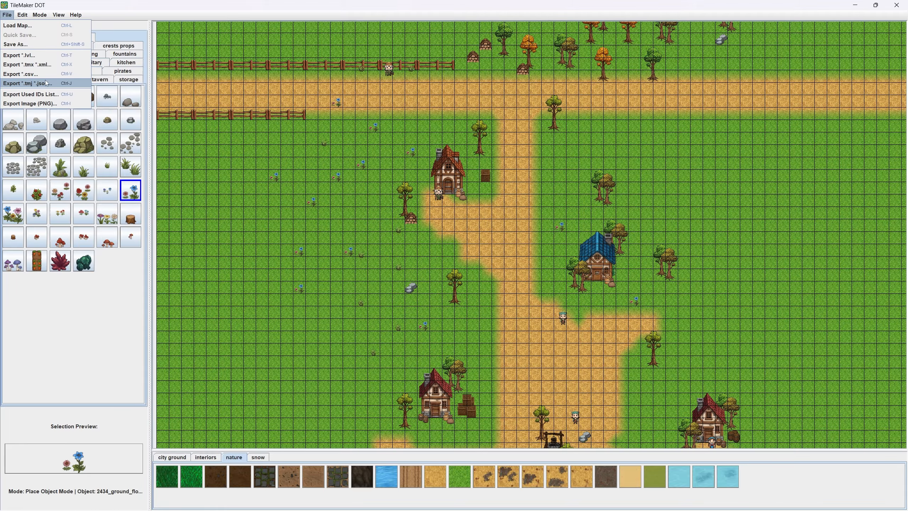
- Export the map in .lvl format as mygame to Local Disk (D:)
{"action": "left_click", "coordinate": [32, 55]}
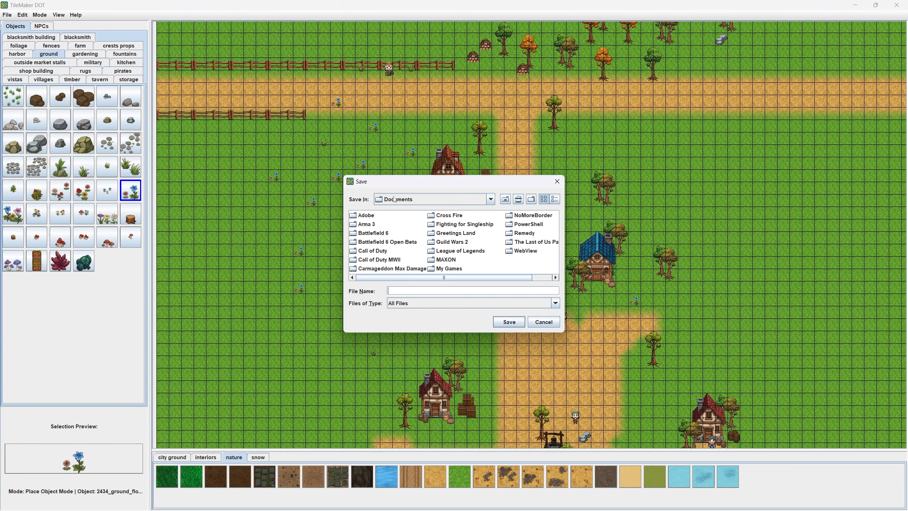
{"action": "left_click", "coordinate": [406, 199]}
{"action": "left_click", "coordinate": [414, 241]}
{"action": "left_click", "coordinate": [407, 290]}
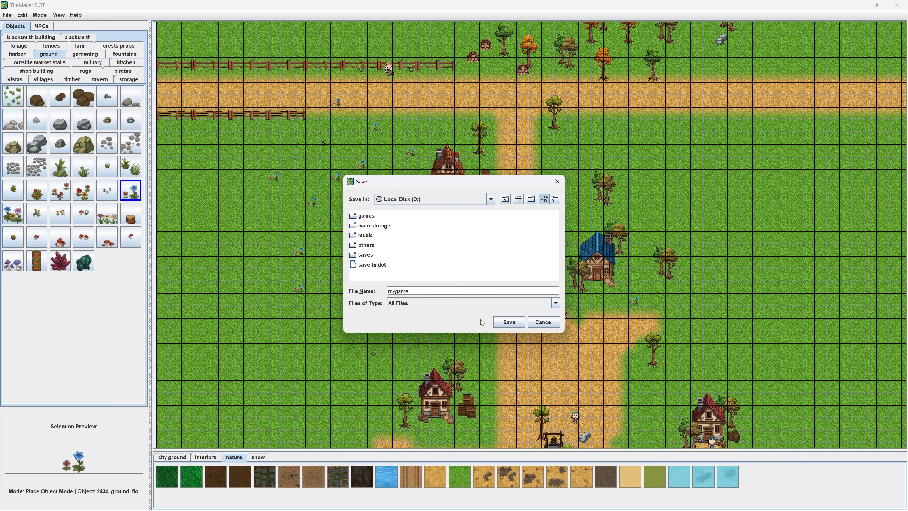
{"action": "left_click", "coordinate": [509, 322]}
{"action": "left_click", "coordinate": [535, 250]}
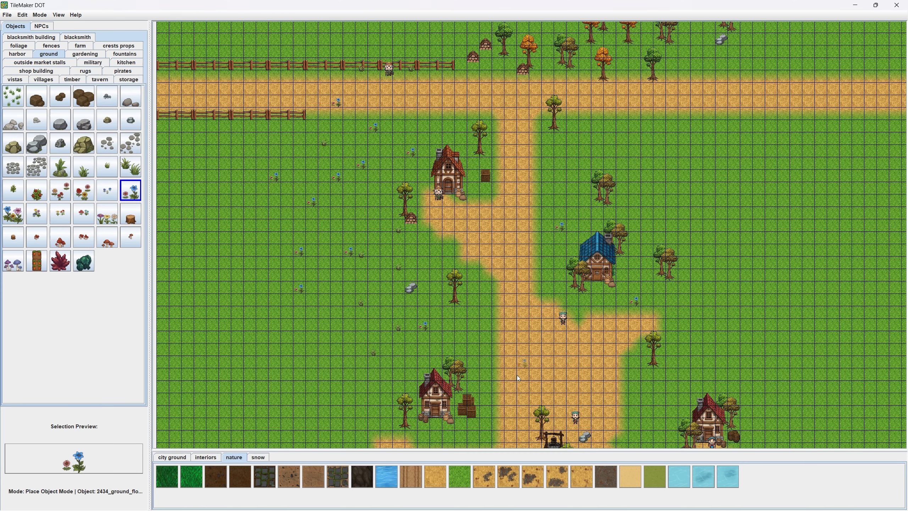
- Switch to File Explorer, find the exported mygame files on Local Disk (D:), and open mygame_tiles.lvl in Notepad++
{"action": "key", "text": "super"}
{"action": "left_click", "coordinate": [451, 500]}
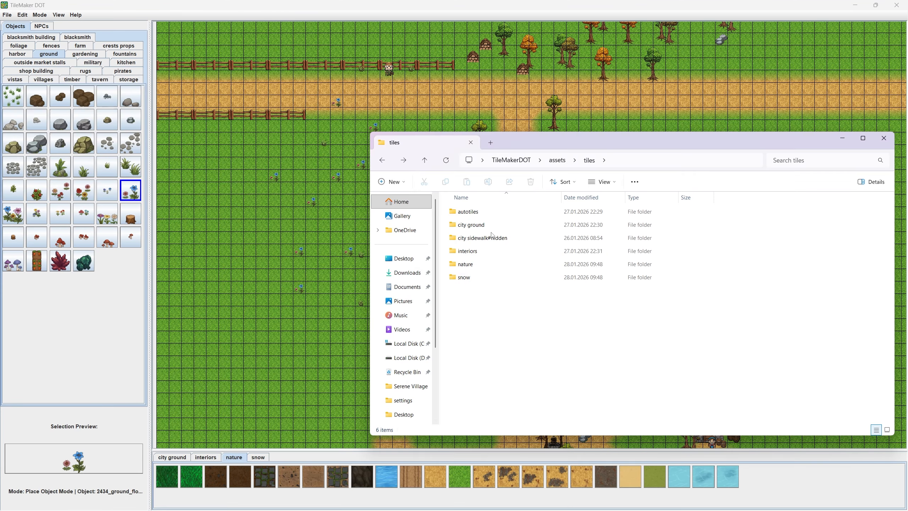
{"action": "left_click", "coordinate": [407, 358]}
{"action": "left_click", "coordinate": [483, 279]}
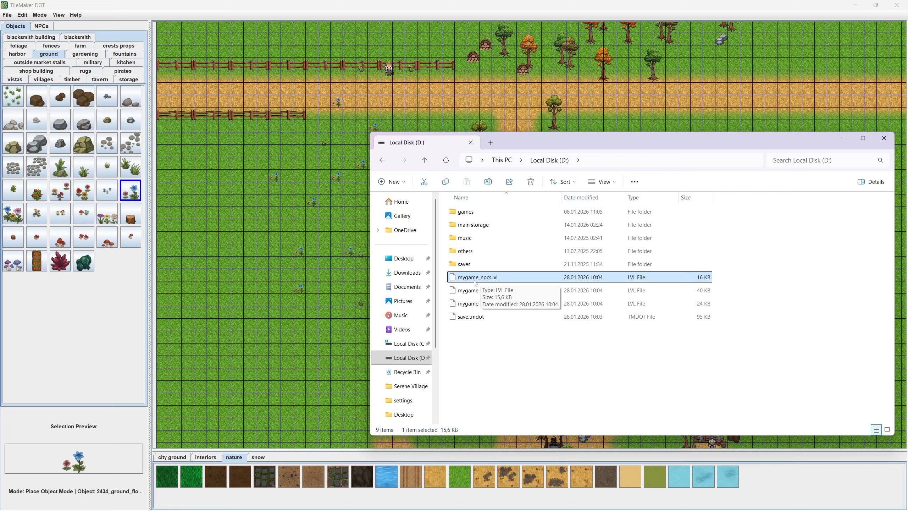
{"action": "left_click", "coordinate": [480, 290]}
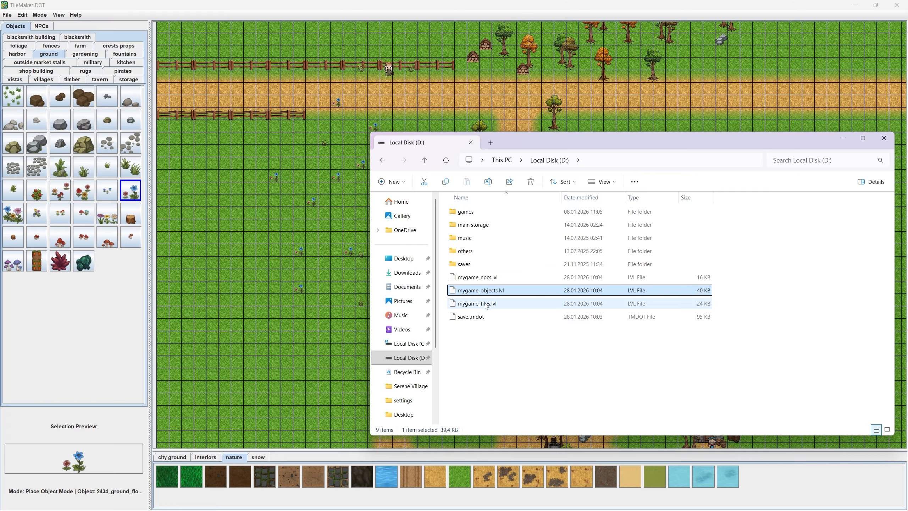
{"action": "left_click", "coordinate": [480, 304]}
{"action": "right_click", "coordinate": [480, 305]}
{"action": "left_click", "coordinate": [497, 254]}
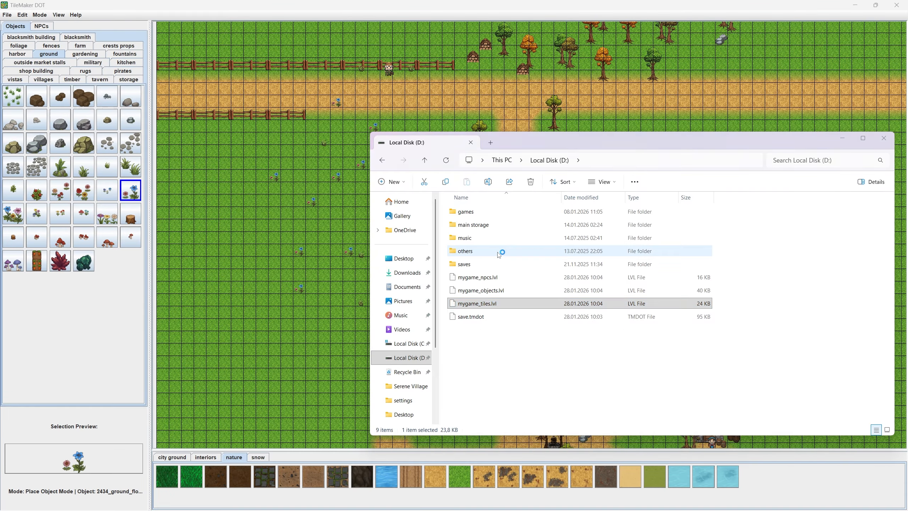
- Examine the map dimensions line and the grid of tile IDs in mygame_tiles.lvl, and close Notepad++
{"action": "scroll", "coordinate": [454, 266], "scroll_direction": "down", "scroll_amount": 3}
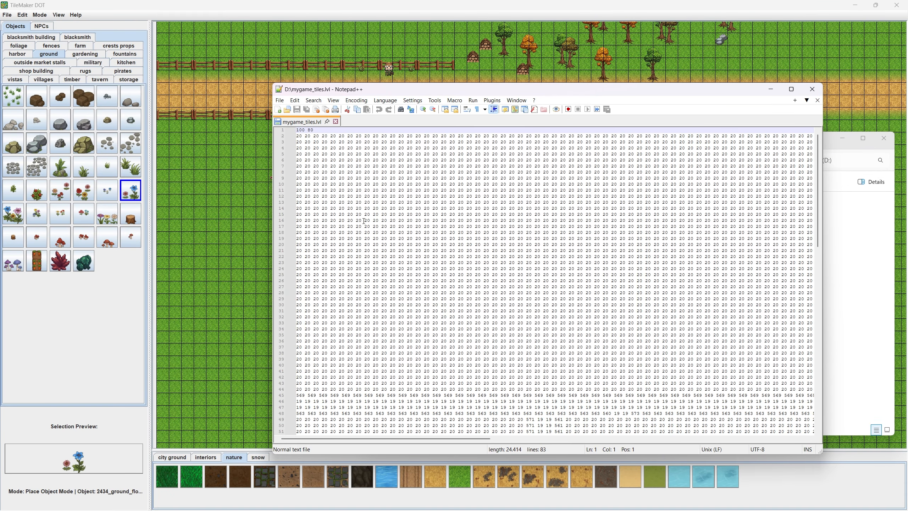
{"action": "left_click", "coordinate": [302, 130]}
{"action": "left_click", "coordinate": [313, 136]}
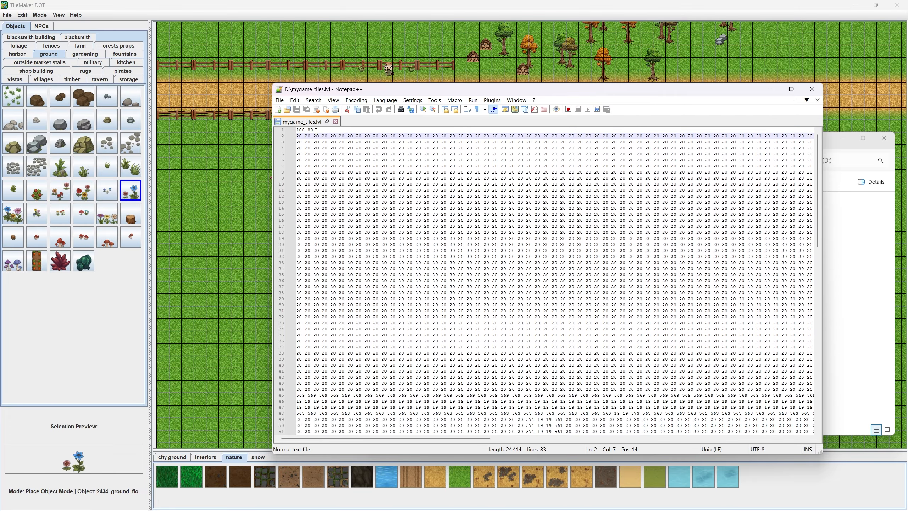
{"action": "left_click_drag", "start_coordinate": [316, 132], "coordinate": [296, 130]}
{"action": "scroll", "coordinate": [349, 209], "scroll_direction": "down", "scroll_amount": 5}
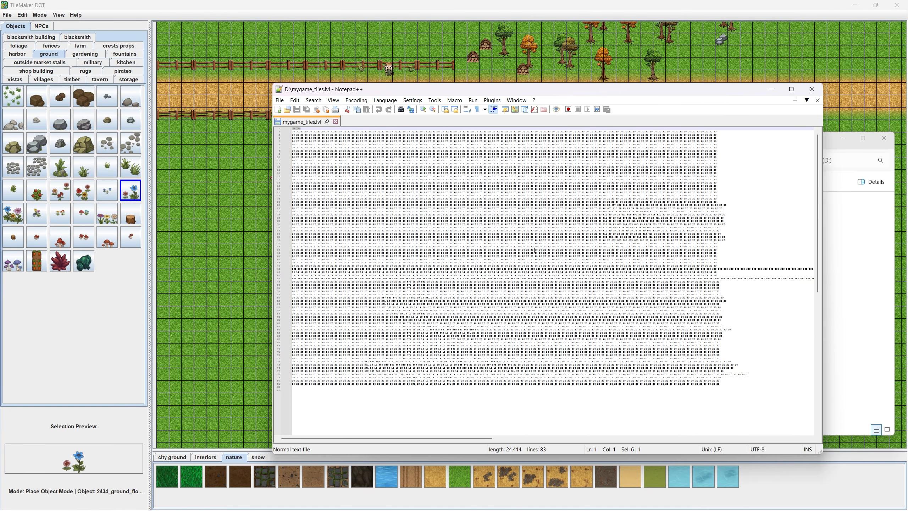
{"action": "left_click", "coordinate": [335, 122]}
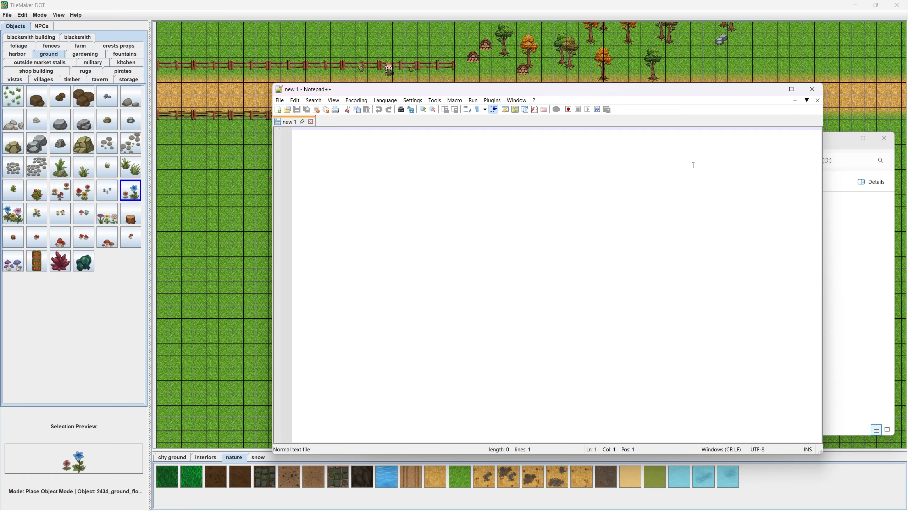
{"action": "left_click", "coordinate": [813, 89]}
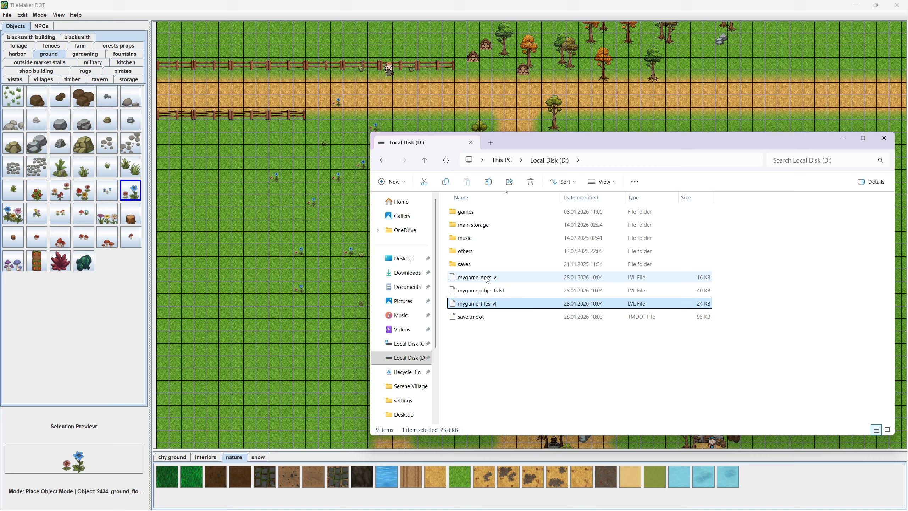
- Switch back to TileMaker DOT and export the used IDs list as idslist to Local Disk (D:)
{"action": "left_click", "coordinate": [487, 354]}
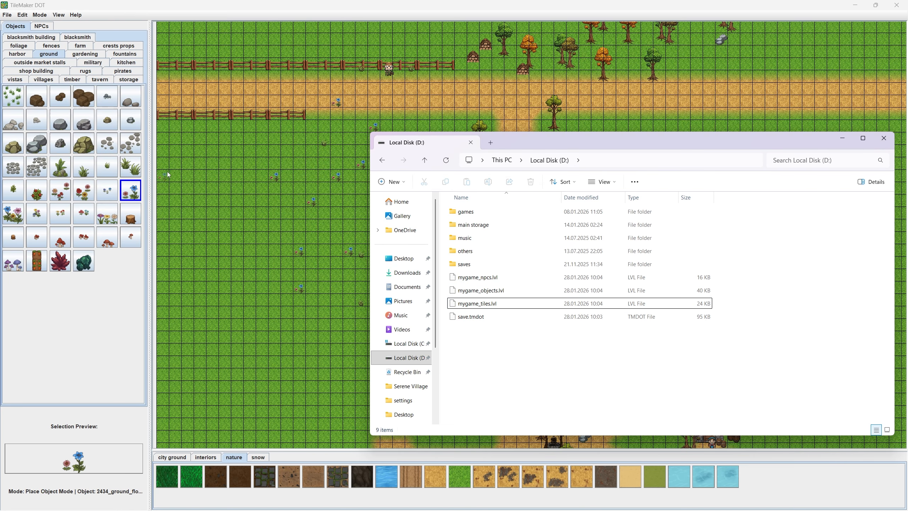
{"action": "left_click", "coordinate": [251, 14]}
{"action": "left_click", "coordinate": [7, 14]}
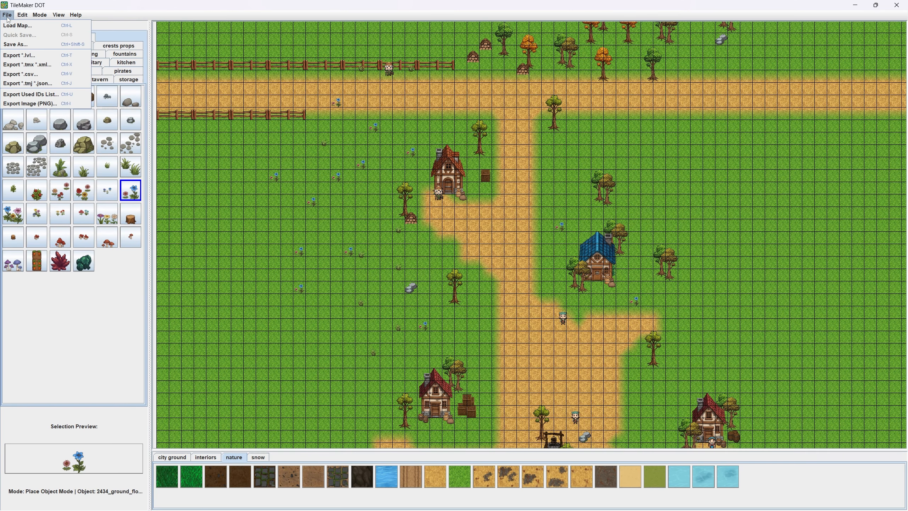
{"action": "left_click", "coordinate": [47, 94]}
{"action": "left_click", "coordinate": [393, 198]}
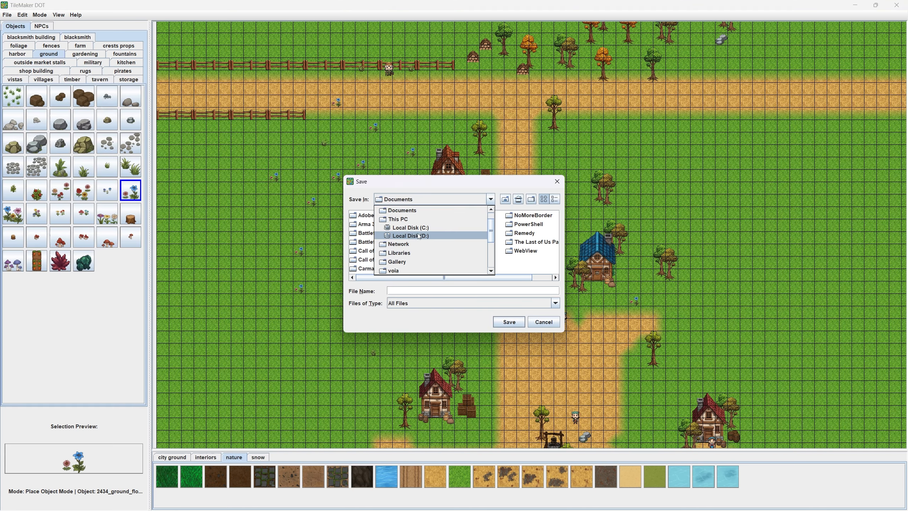
{"action": "left_click", "coordinate": [394, 236]}
{"action": "left_click", "coordinate": [416, 291]}
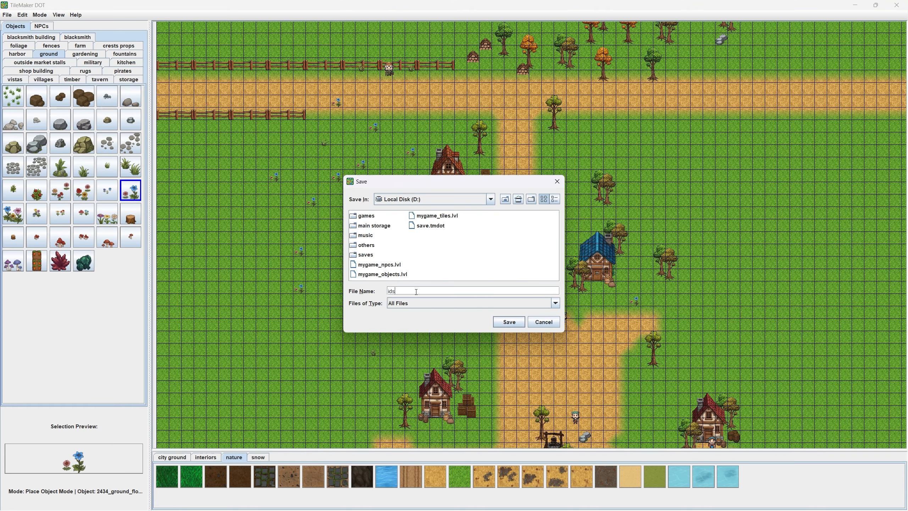
{"action": "type", "text": "idslist"}
{"action": "key", "text": "Return"}
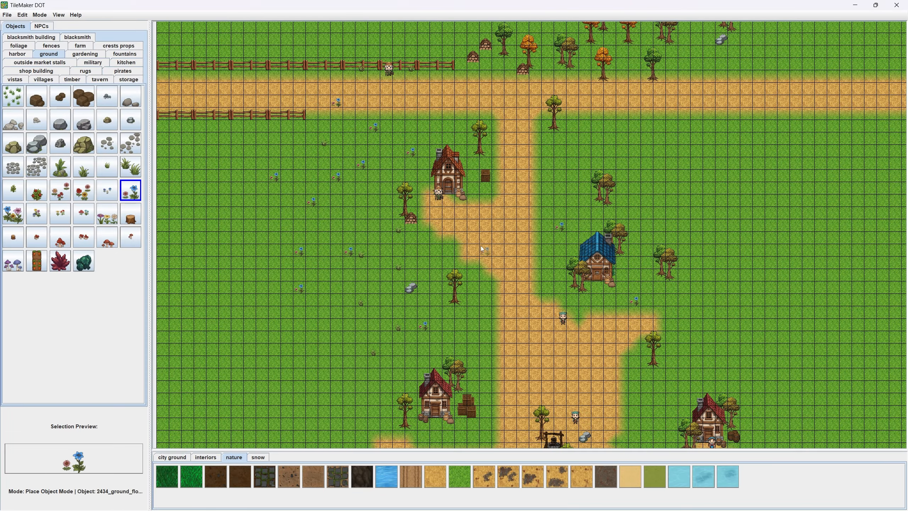
- Switch to File Explorer, open idslist.txt from Local Disk (D:), and examine its tile and object ID sections
{"action": "key", "text": "super"}
{"action": "left_click", "coordinate": [455, 501]}
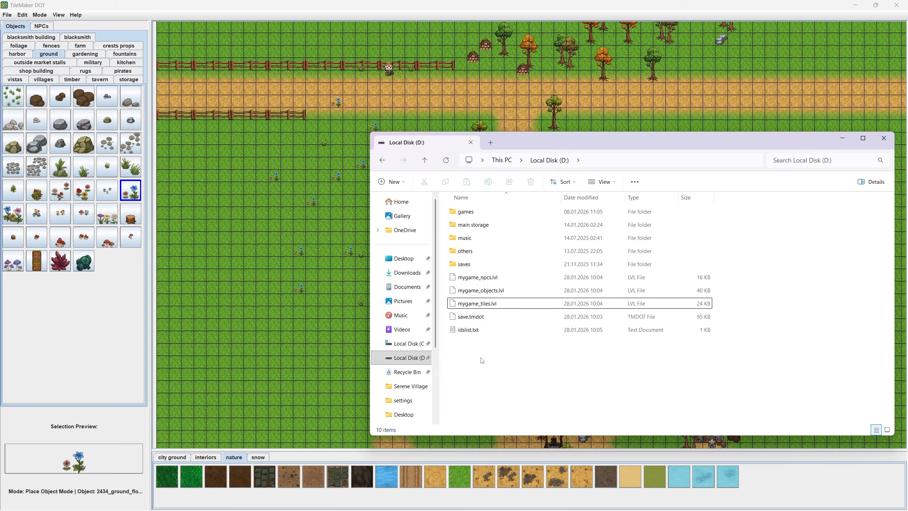
{"action": "double_click", "coordinate": [466, 331]}
{"action": "left_click_drag", "start_coordinate": [472, 258], "coordinate": [363, 242]}
{"action": "double_click", "coordinate": [379, 233]}
{"action": "double_click", "coordinate": [385, 272]}
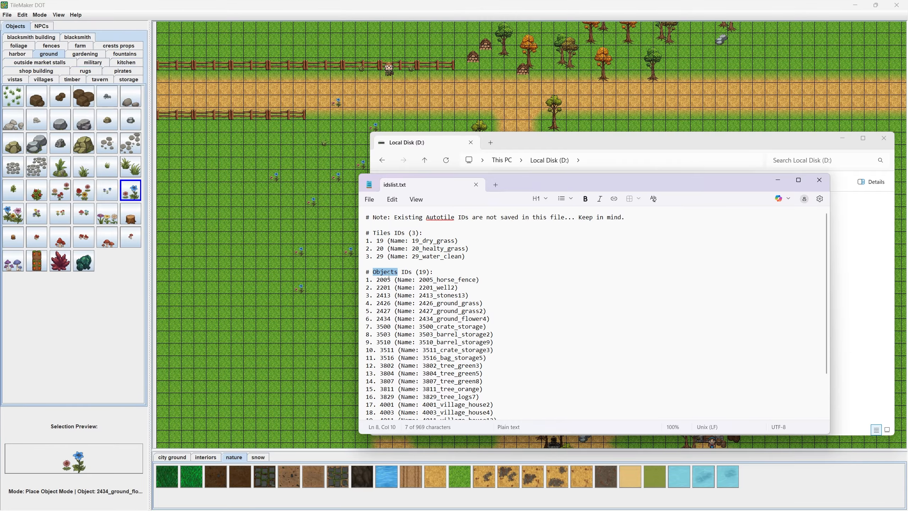
- Examine the NPC IDs section and the full object IDs section of idslist.txt
{"action": "scroll", "coordinate": [390, 365], "scroll_direction": "down", "scroll_amount": 2}
{"action": "left_click", "coordinate": [385, 387]}
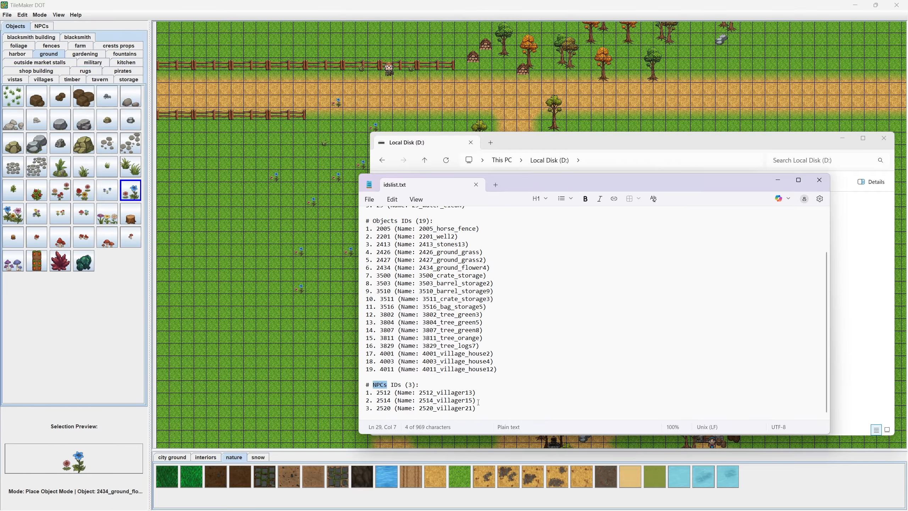
{"action": "left_click_drag", "start_coordinate": [476, 408], "coordinate": [374, 389]}
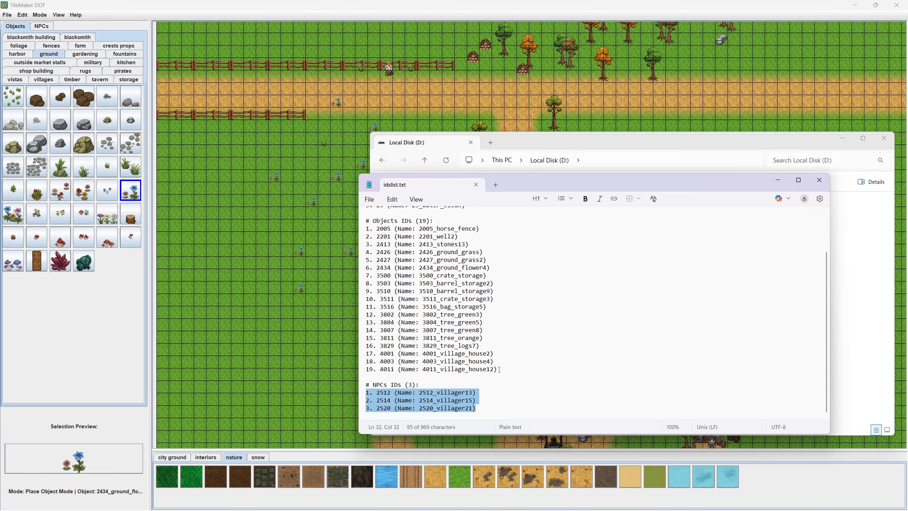
{"action": "left_click_drag", "start_coordinate": [499, 370], "coordinate": [372, 230]}
{"action": "left_click", "coordinate": [373, 229]}
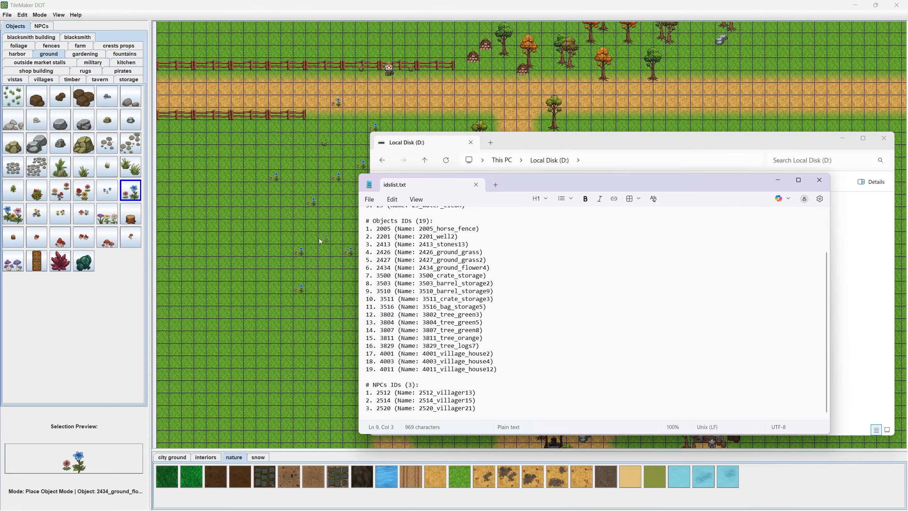
- Switch back to TileMaker DOT, look over the village map, and close the program
{"action": "left_click", "coordinate": [349, 161]}
{"action": "scroll", "coordinate": [416, 260], "scroll_direction": "up", "scroll_amount": 5}
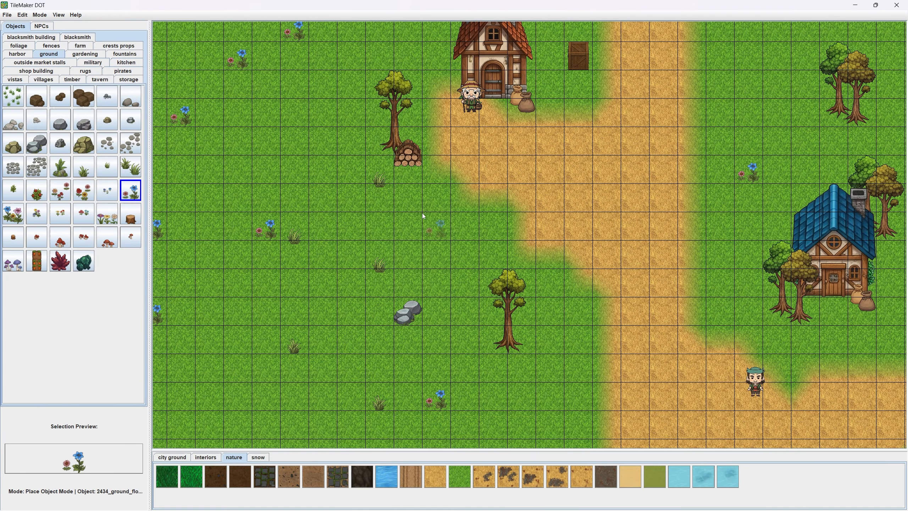
{"action": "scroll", "coordinate": [426, 216], "scroll_direction": "down", "scroll_amount": 5}
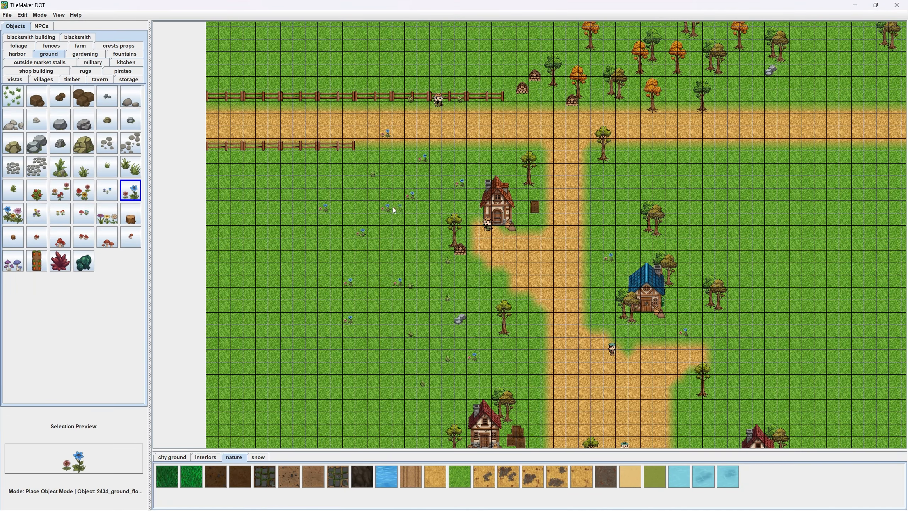
{"action": "left_click", "coordinate": [896, 6]}
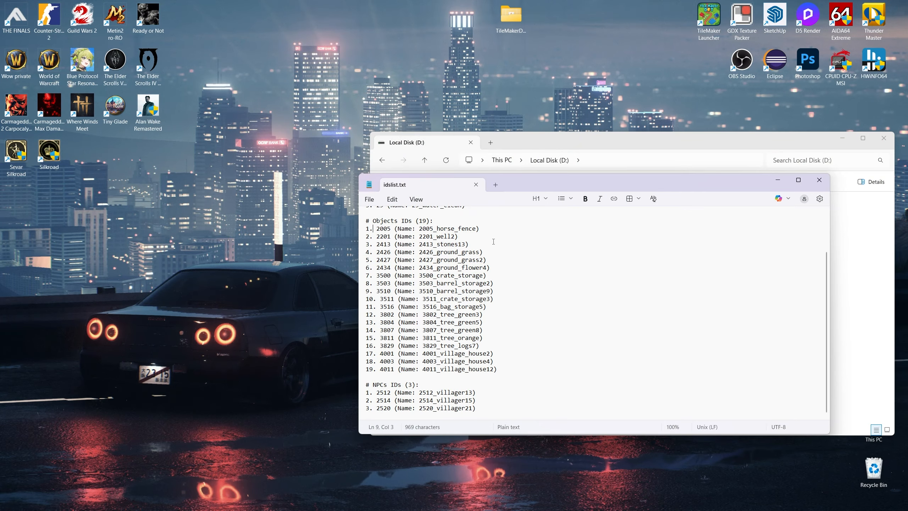
- Copy the entire contents of idslist.txt in Notepad and minimize the window
{"action": "left_click", "coordinate": [509, 293]}
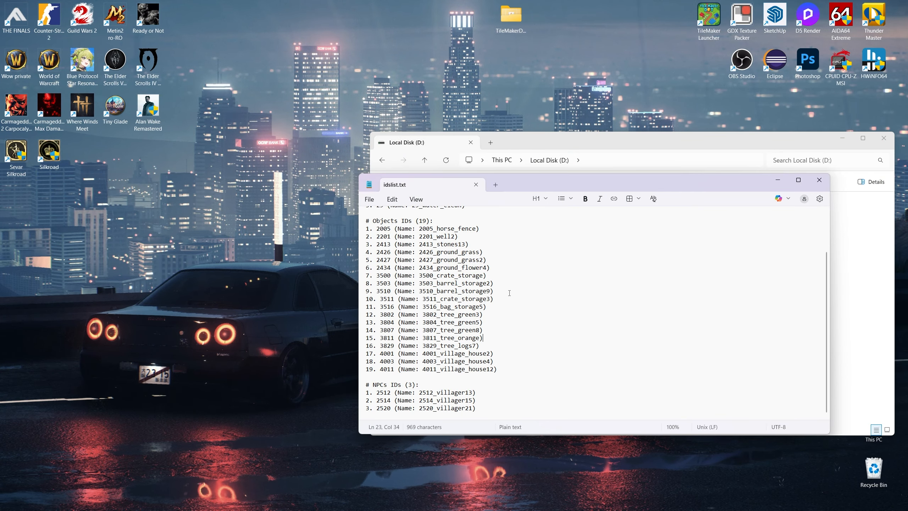
{"action": "key", "text": "ctrl+a"}
{"action": "scroll", "coordinate": [452, 264], "scroll_direction": "up", "scroll_amount": 2}
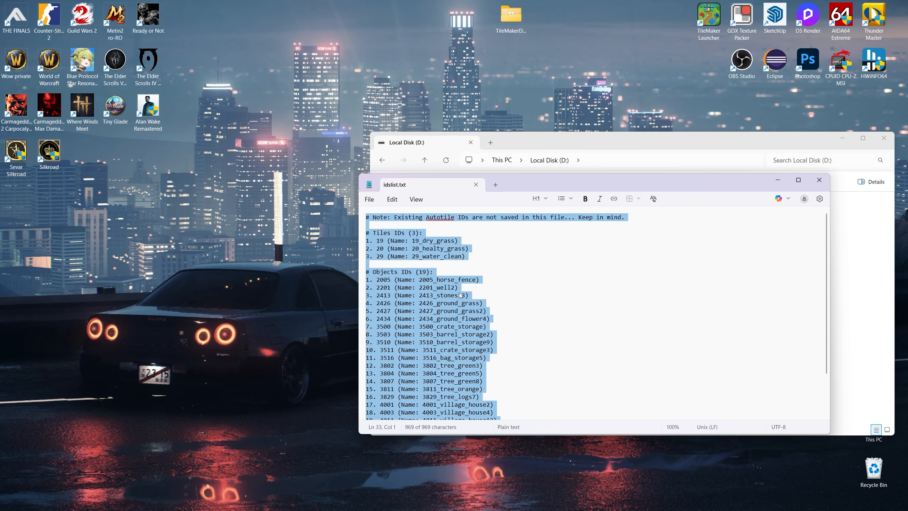
{"action": "left_click", "coordinate": [777, 180]}
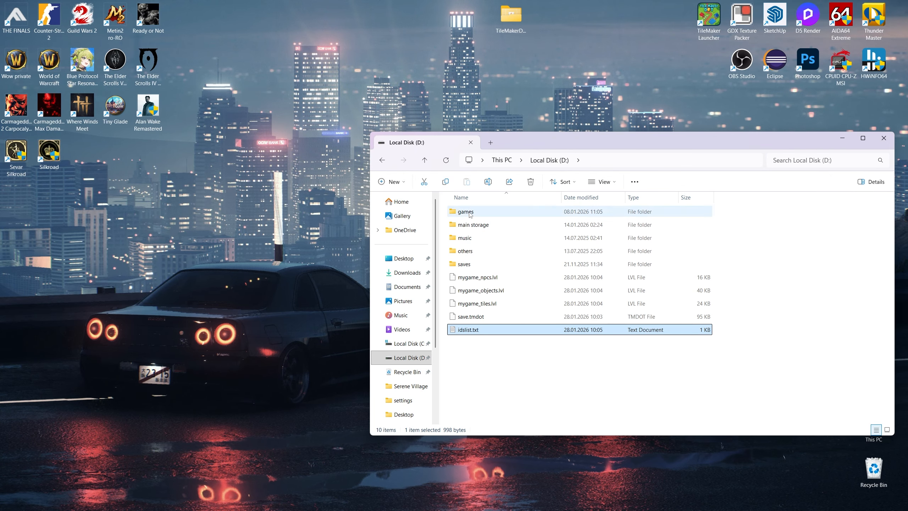
- Open default_used_ids_list.txt from the settings folder inside TileMakerDOT's assets folder
{"action": "double_click", "coordinate": [511, 16]}
{"action": "double_click", "coordinate": [99, 80]}
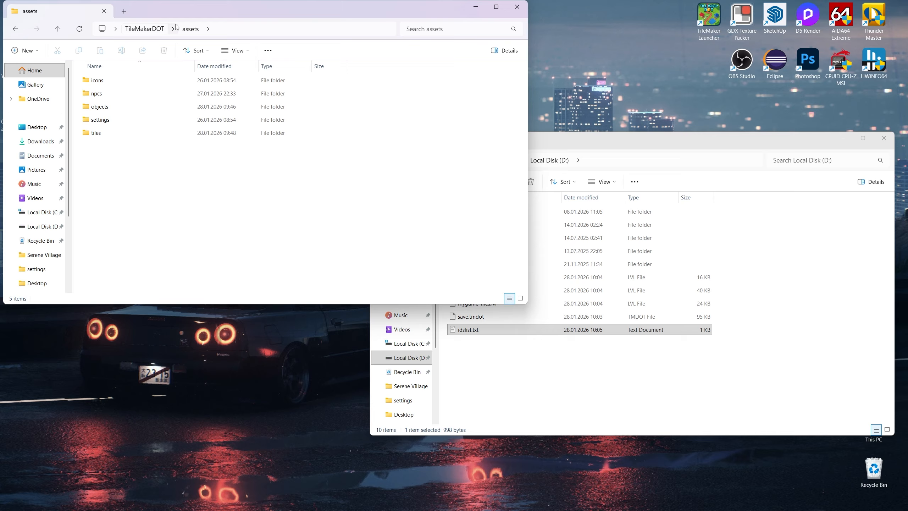
{"action": "left_click_drag", "start_coordinate": [286, 9], "coordinate": [467, 169]}
{"action": "double_click", "coordinate": [287, 278]}
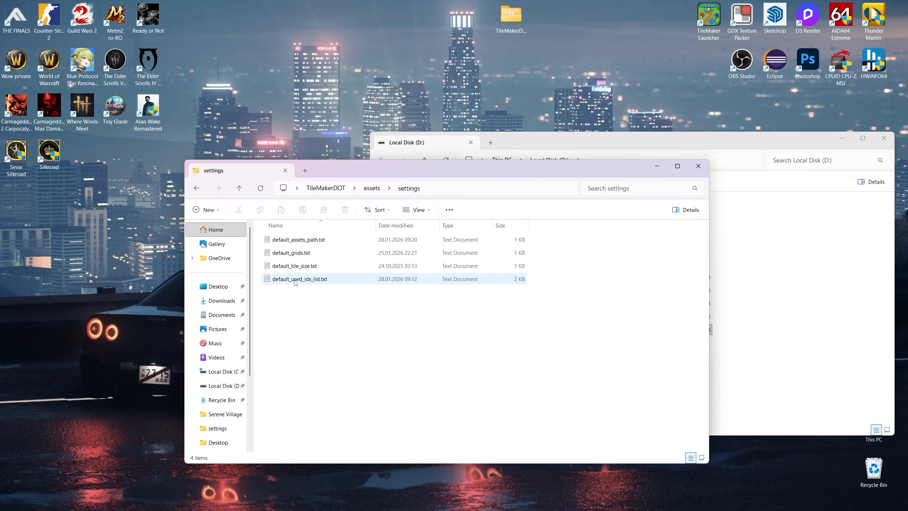
{"action": "double_click", "coordinate": [295, 283]}
- Replace all text in default_used_ids_list.txt with the copied ID list, save it, and return to File Explorer
{"action": "key", "text": "ctrl+a"}
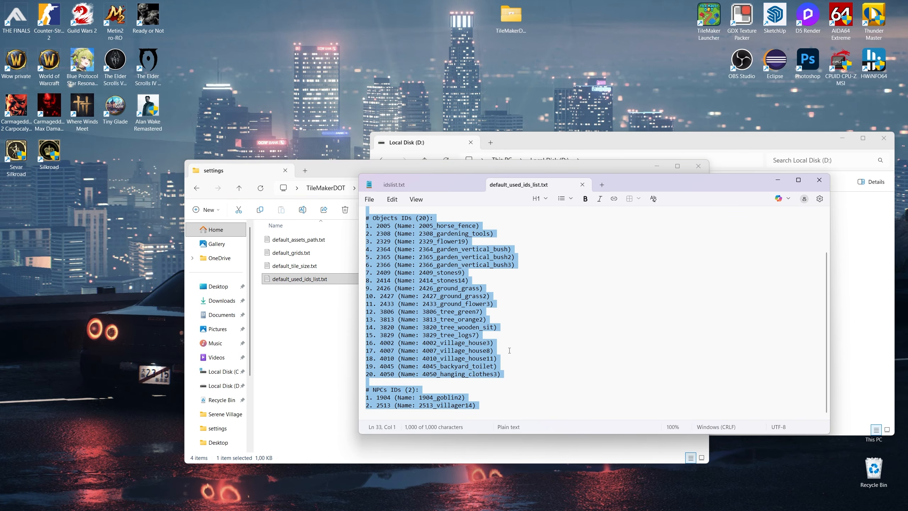
{"action": "key", "text": "Delete"}
{"action": "key", "text": "ctrl+v"}
{"action": "scroll", "coordinate": [509, 350], "scroll_direction": "up", "scroll_amount": 5}
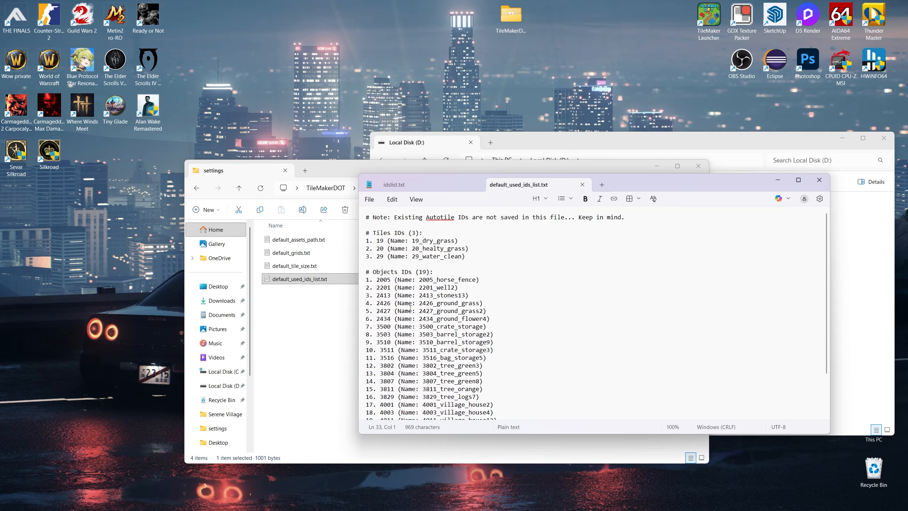
{"action": "left_click", "coordinate": [308, 347]}
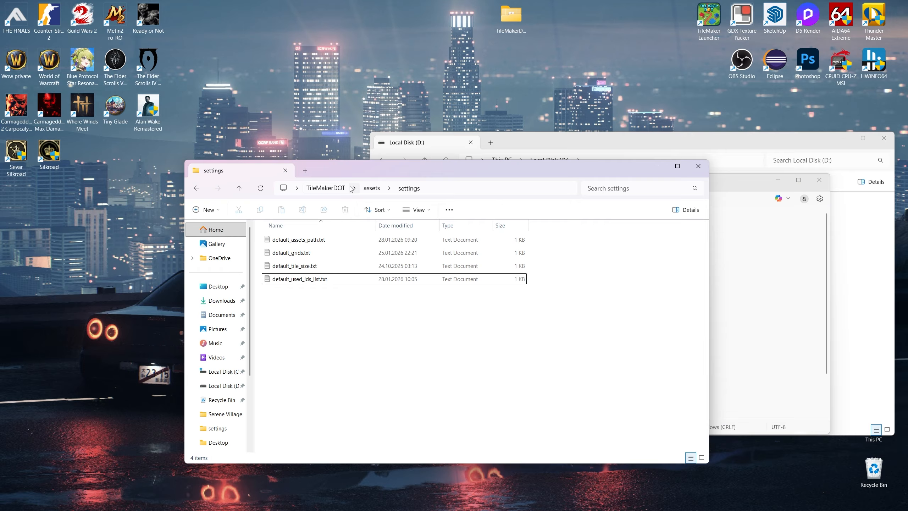
- Launch TileMakerLauncher.exe from the TileMakerDOT folder, loading only the IDs from the specified list, and maximize the editor
{"action": "left_click", "coordinate": [337, 190]}
{"action": "double_click", "coordinate": [299, 344]}
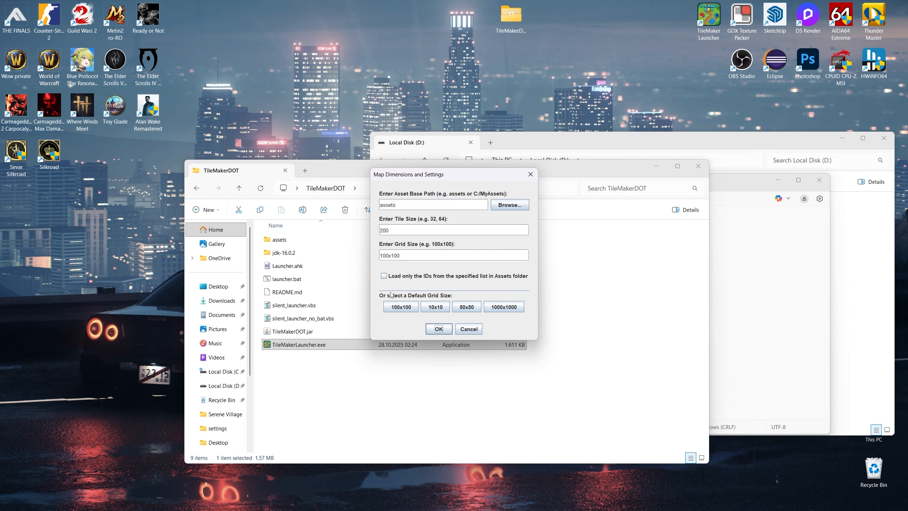
{"action": "left_click", "coordinate": [384, 280]}
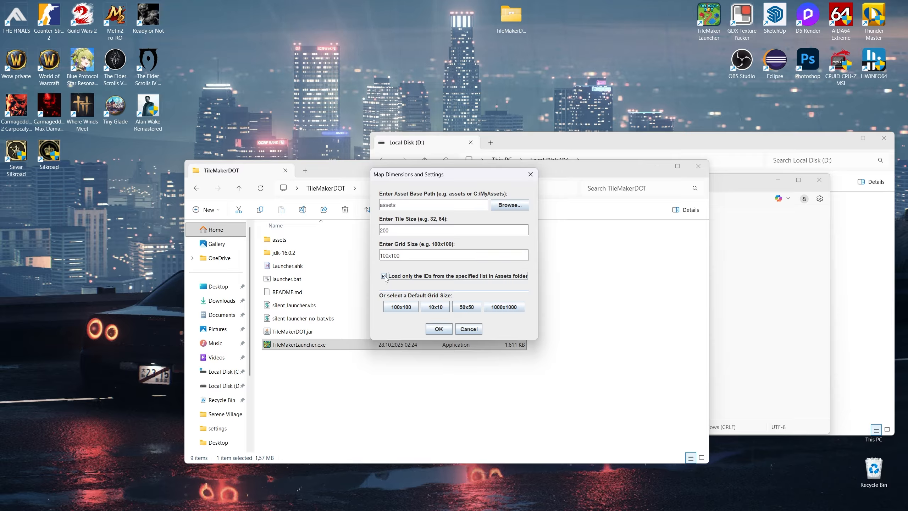
{"action": "left_click", "coordinate": [450, 333]}
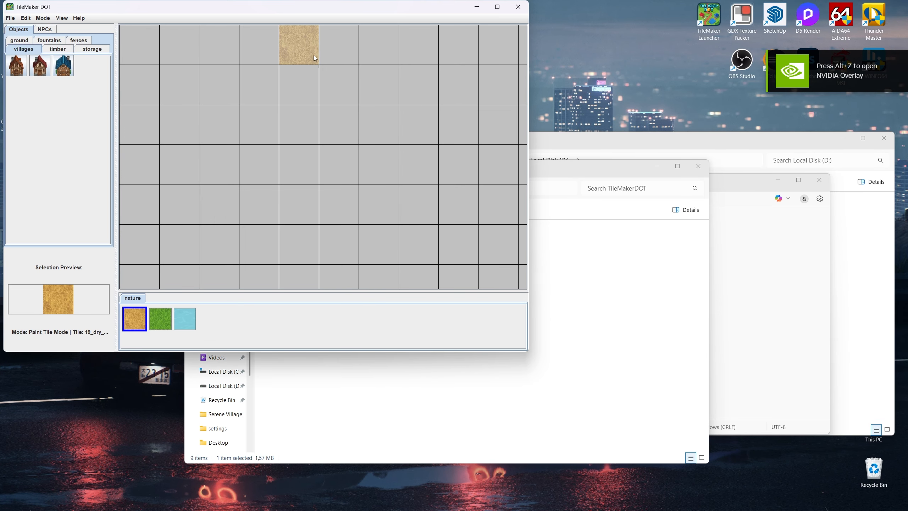
{"action": "left_click", "coordinate": [494, 10]}
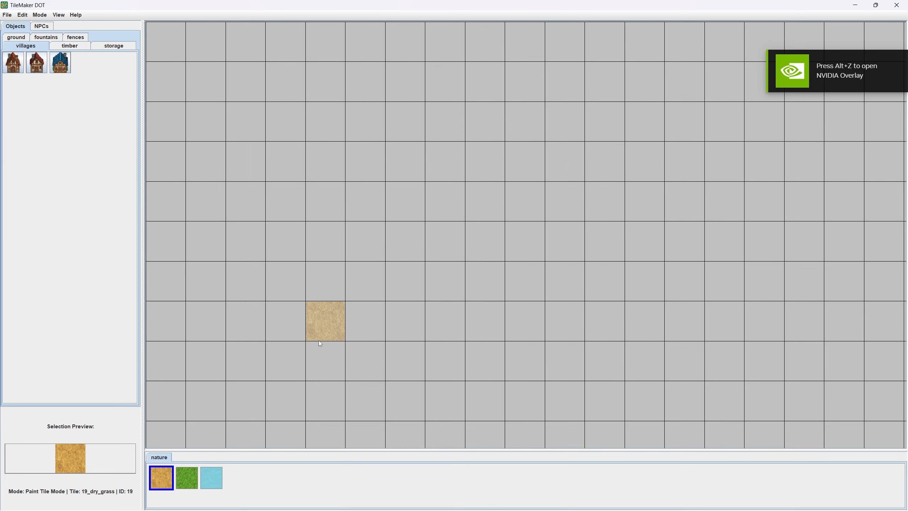
- Switch to Notepad and examine the tile IDs section of default_used_ids_list.txt
{"action": "key", "text": "alt+Tab"}
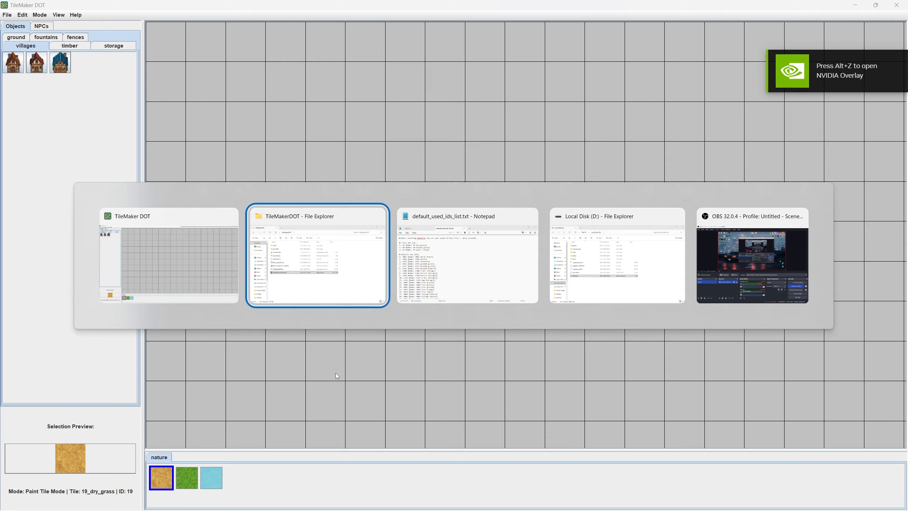
{"action": "left_click", "coordinate": [466, 275]}
{"action": "scroll", "coordinate": [446, 368], "scroll_direction": "down", "scroll_amount": 2}
{"action": "scroll", "coordinate": [445, 368], "scroll_direction": "up", "scroll_amount": 2}
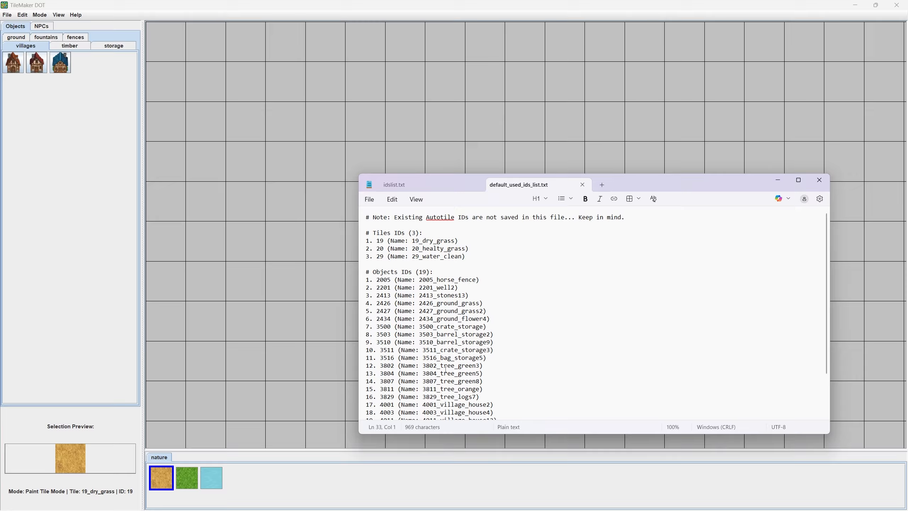
{"action": "left_click_drag", "start_coordinate": [387, 235], "coordinate": [450, 249]}
{"action": "left_click", "coordinate": [450, 249]}
{"action": "left_click", "coordinate": [465, 255]}
- Switch to TileMaker DOT and check the loaded nature tiles, every object category and the villager NPCs against the list
{"action": "left_click", "coordinate": [191, 478]}
{"action": "left_click", "coordinate": [210, 478]}
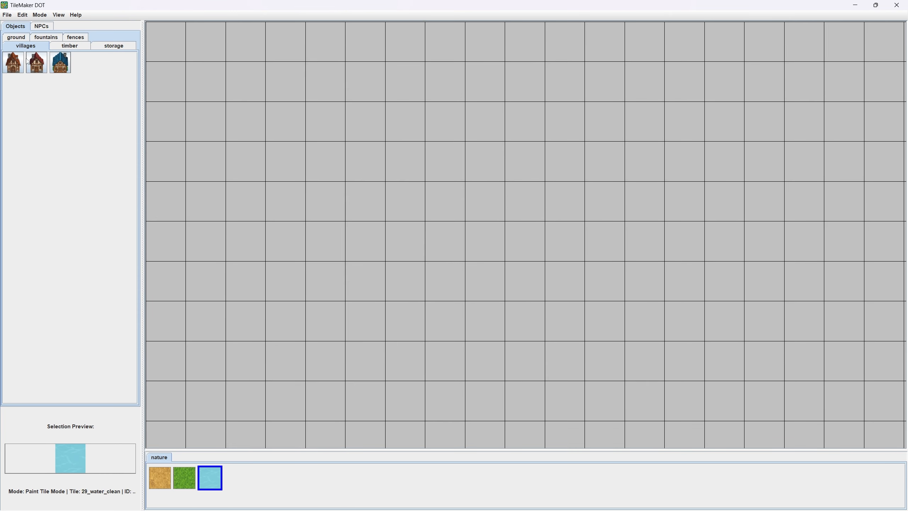
{"action": "left_click", "coordinate": [60, 45]}
{"action": "left_click", "coordinate": [103, 46]}
{"action": "left_click", "coordinate": [77, 38]}
{"action": "left_click", "coordinate": [48, 37]}
{"action": "left_click", "coordinate": [18, 37]}
{"action": "left_click", "coordinate": [39, 27]}
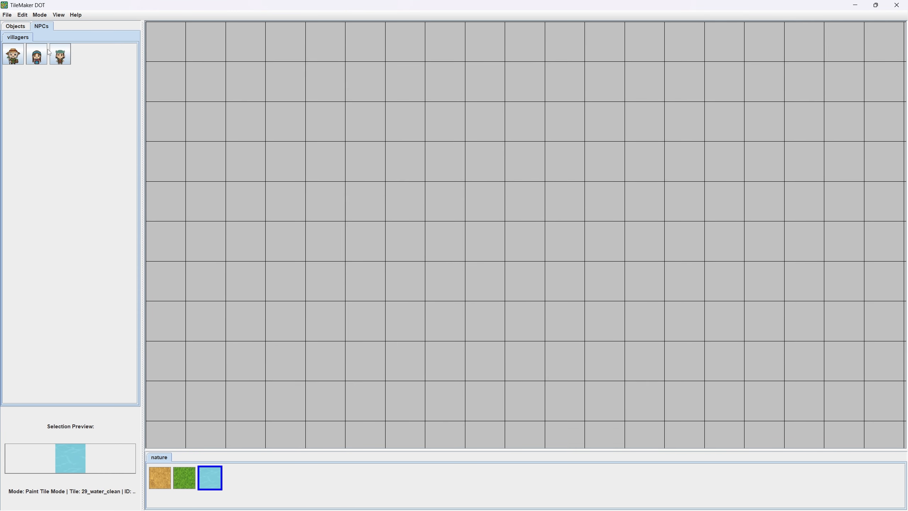
{"action": "left_click", "coordinate": [16, 26]}
- Load the saved map save.tmdot from Local Disk (D:) and look over the village
{"action": "left_click", "coordinate": [7, 15]}
{"action": "left_click", "coordinate": [16, 34]}
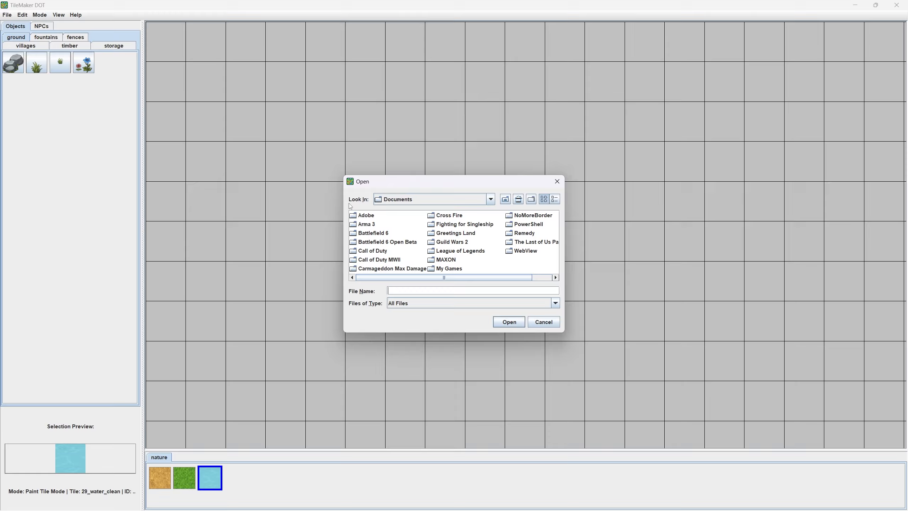
{"action": "left_click", "coordinate": [491, 199]}
{"action": "left_click", "coordinate": [417, 237]}
{"action": "left_click", "coordinate": [432, 236]}
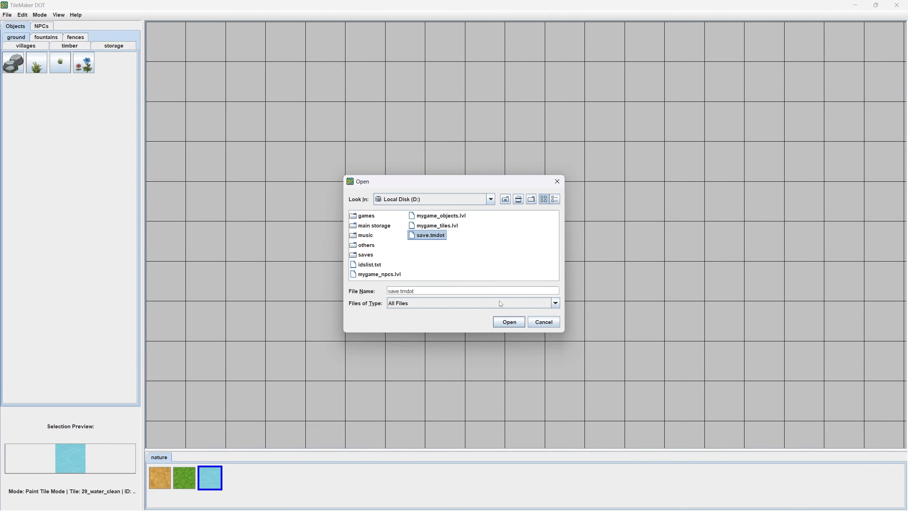
{"action": "left_click", "coordinate": [510, 322]}
{"action": "left_click", "coordinate": [525, 247]}
{"action": "scroll", "coordinate": [478, 213], "scroll_direction": "down", "scroll_amount": 5}
{"action": "left_click_drag", "start_coordinate": [599, 289], "coordinate": [502, 168]}
{"action": "scroll", "coordinate": [503, 245], "scroll_direction": "up", "scroll_amount": 4}
{"action": "left_click_drag", "start_coordinate": [469, 316], "coordinate": [558, 236]}
{"action": "scroll", "coordinate": [513, 275], "scroll_direction": "up", "scroll_amount": 3}
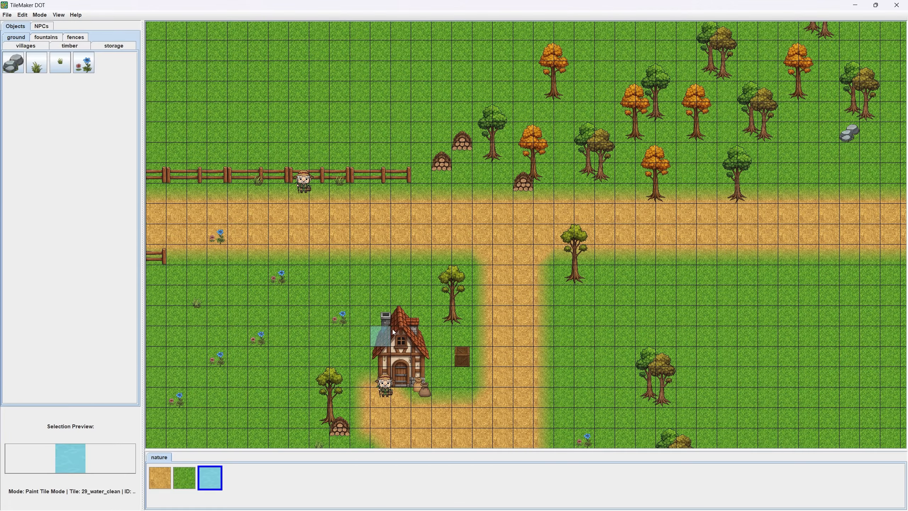
- Switch to File Explorer, examine the crests props images in the assets objects folder, and return to TileMaker DOT
{"action": "key", "text": "super"}
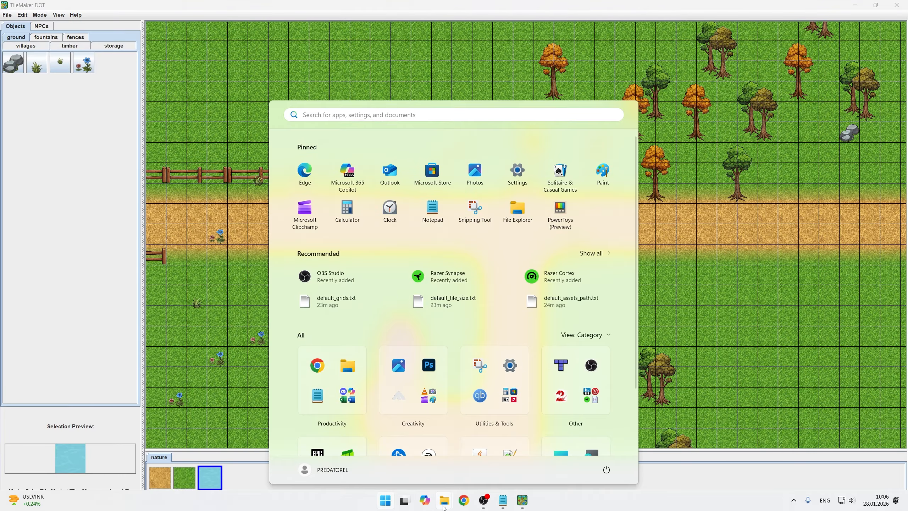
{"action": "mouse_move", "coordinate": [445, 504]}
{"action": "left_click", "coordinate": [488, 467]}
{"action": "double_click", "coordinate": [286, 242]}
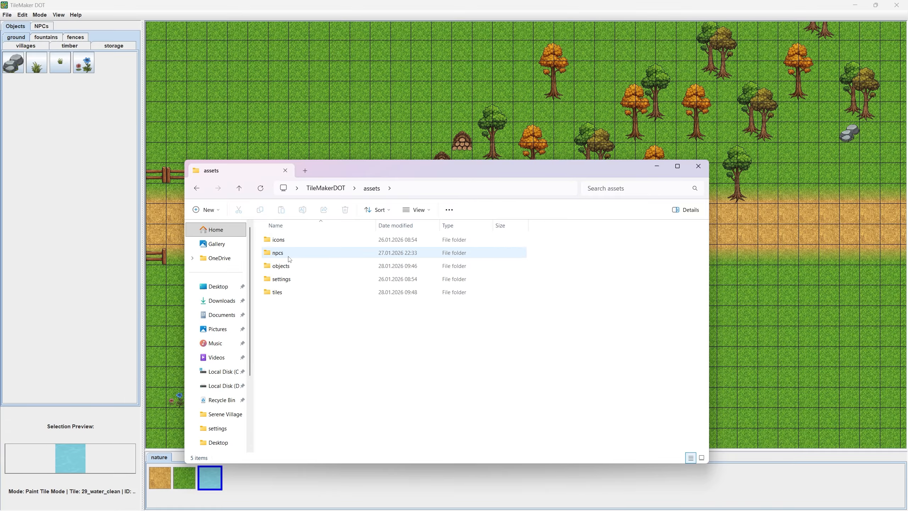
{"action": "double_click", "coordinate": [288, 254]}
{"action": "left_click", "coordinate": [289, 267]}
{"action": "double_click", "coordinate": [290, 269]}
{"action": "left_click", "coordinate": [387, 255]}
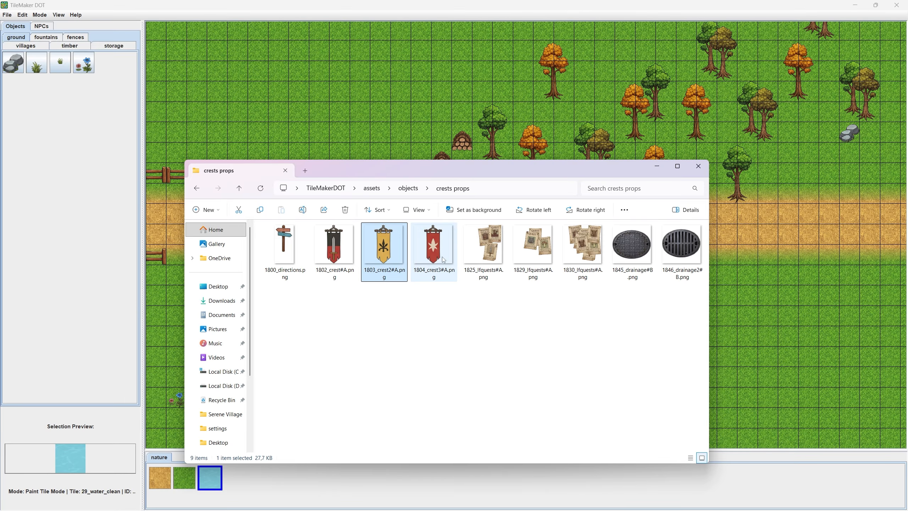
{"action": "left_click", "coordinate": [435, 255]}
{"action": "left_click", "coordinate": [535, 255]}
{"action": "left_click", "coordinate": [196, 188]}
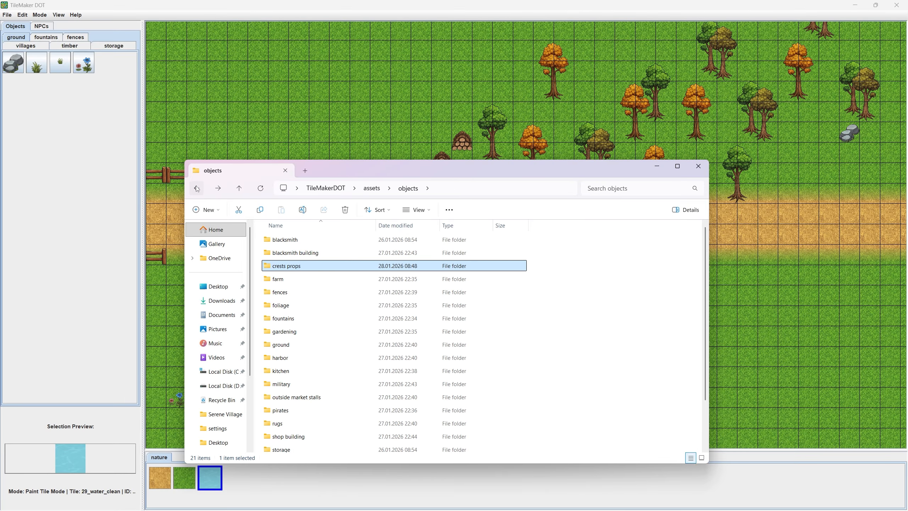
{"action": "left_click", "coordinate": [106, 115]}
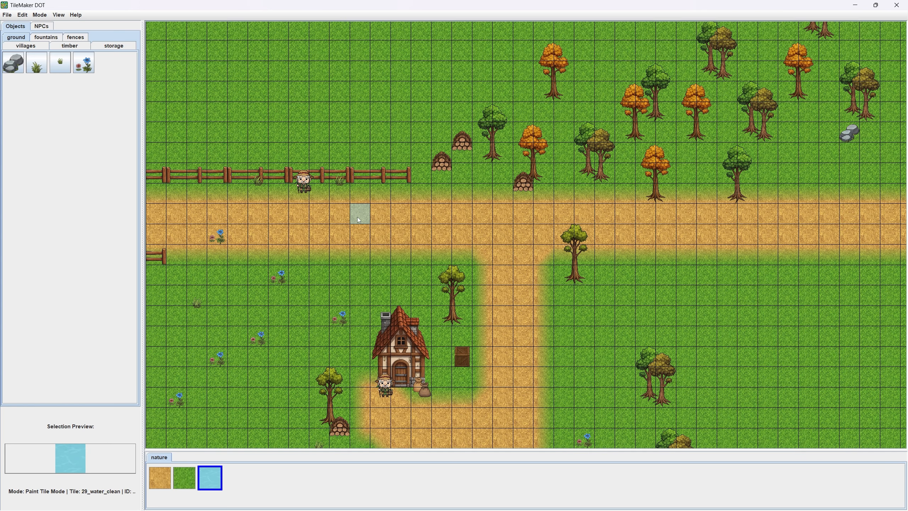
- Place two 2413_stones13 rocks on the grass west of the main path, the second near the southwest red-roofed house
{"action": "left_click", "coordinate": [58, 69]}
{"action": "scroll", "coordinate": [280, 208], "scroll_direction": "up", "scroll_amount": 3}
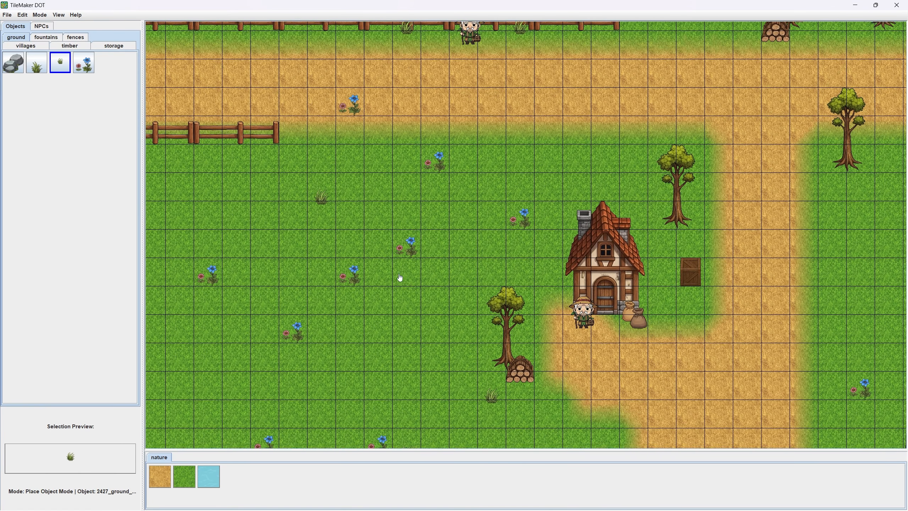
{"action": "left_click_drag", "start_coordinate": [400, 278], "coordinate": [395, 181]}
{"action": "left_click", "coordinate": [16, 67]}
{"action": "left_click_drag", "start_coordinate": [367, 288], "coordinate": [300, 150]}
{"action": "left_click", "coordinate": [389, 238]}
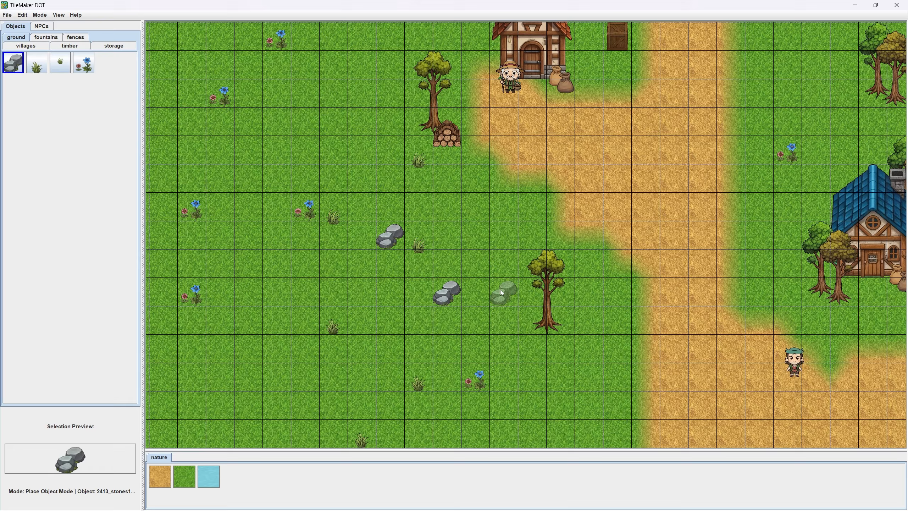
{"action": "left_click_drag", "start_coordinate": [500, 290], "coordinate": [424, 132]}
{"action": "left_click", "coordinate": [285, 307]}
- Place four more 2413_stones13 rocks on the grass east of the main path, around and southeast of the blue-roofed house
{"action": "left_click_drag", "start_coordinate": [623, 345], "coordinate": [371, 325]}
{"action": "left_click", "coordinate": [654, 341]}
{"action": "left_click_drag", "start_coordinate": [588, 211], "coordinate": [539, 375]}
{"action": "left_click", "coordinate": [594, 171]}
{"action": "left_click_drag", "start_coordinate": [412, 25], "coordinate": [469, 183]}
{"action": "left_click", "coordinate": [470, 183]}
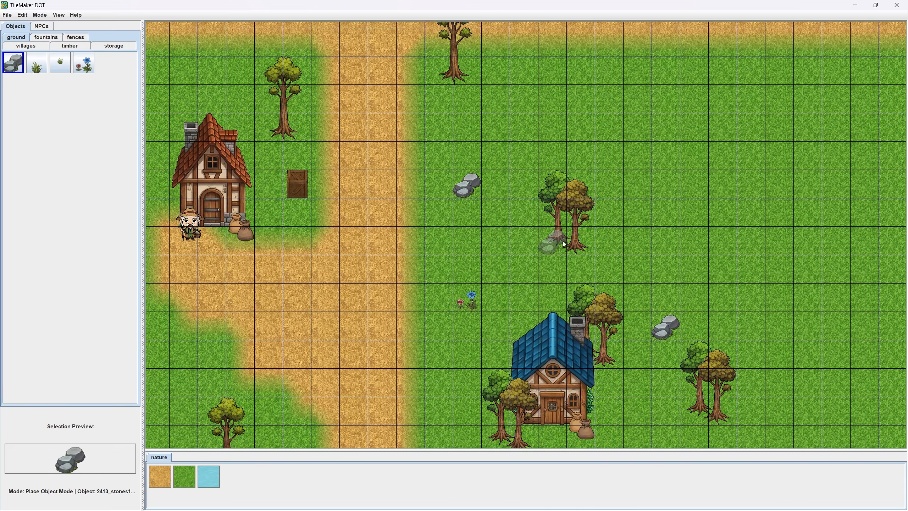
{"action": "left_click_drag", "start_coordinate": [611, 239], "coordinate": [519, 295]}
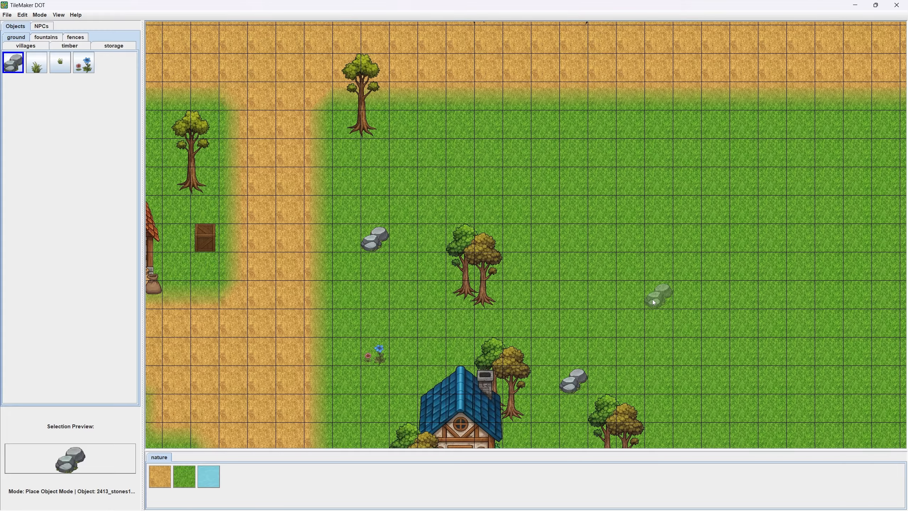
{"action": "left_click_drag", "start_coordinate": [623, 325], "coordinate": [607, 170]}
{"action": "left_click", "coordinate": [648, 337]}
{"action": "left_click_drag", "start_coordinate": [624, 356], "coordinate": [615, 234]}
{"action": "scroll", "coordinate": [584, 202], "scroll_direction": "down", "scroll_amount": 3}
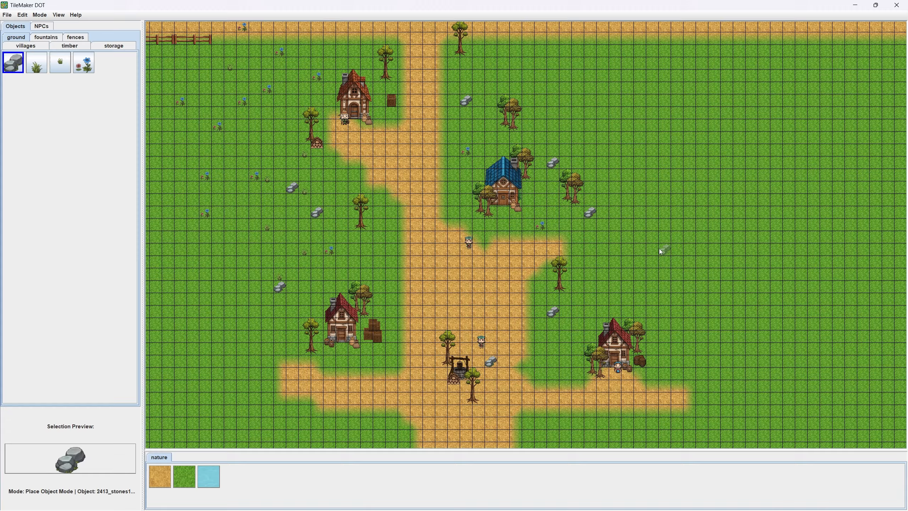
- Scatter 3802_tree_green3 trees over the grass east of the village, between the southeast house and the horizontal road
{"action": "left_click", "coordinate": [558, 262], "text": "ctrl"}
{"action": "left_click", "coordinate": [652, 286]}
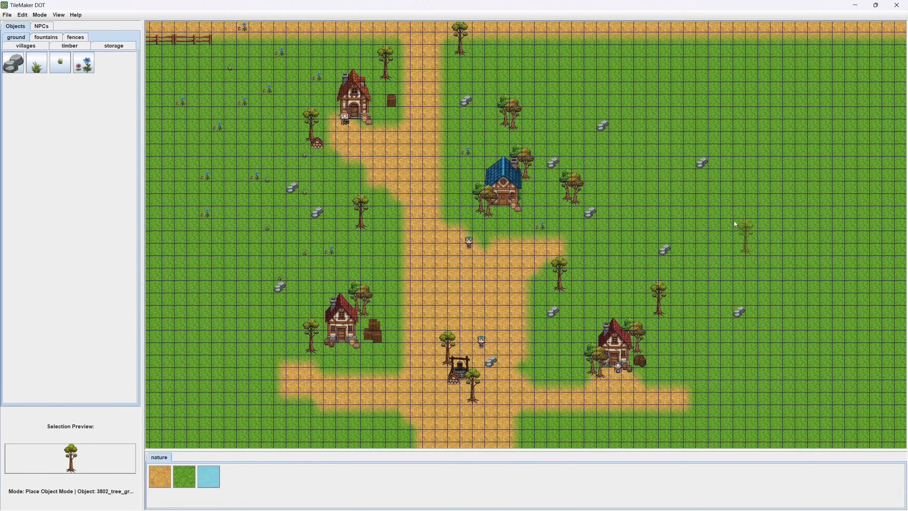
{"action": "left_click", "coordinate": [656, 79]}
{"action": "left_click", "coordinate": [642, 201]}
{"action": "left_click_drag", "start_coordinate": [792, 311], "coordinate": [622, 251]}
{"action": "left_click", "coordinate": [623, 252]}
{"action": "left_click", "coordinate": [706, 176]}
{"action": "left_click_drag", "start_coordinate": [760, 123], "coordinate": [705, 301]}
{"action": "left_click", "coordinate": [657, 210]}
{"action": "left_click", "coordinate": [488, 192]}
{"action": "left_click_drag", "start_coordinate": [503, 158], "coordinate": [514, 292]}
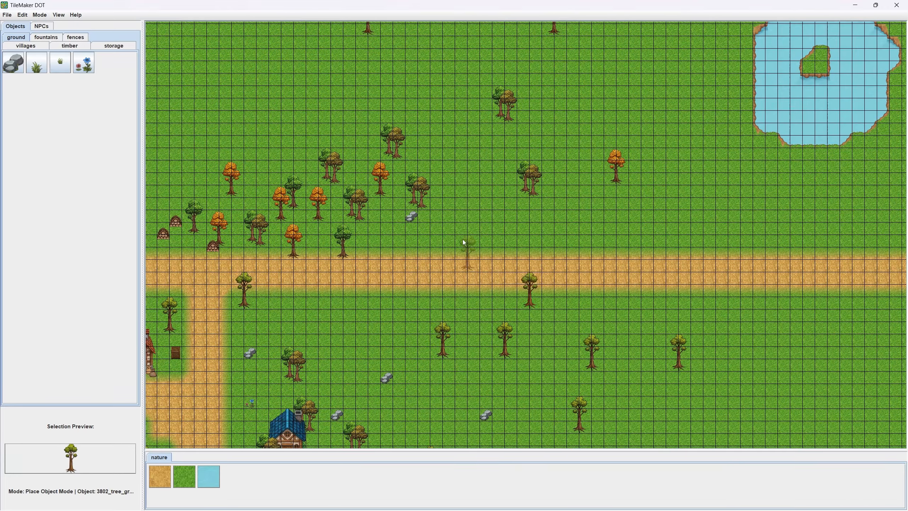
- Place three more 3802_tree_green3 trees along the horizontal road, two on its north side and one on its south edge
{"action": "scroll", "coordinate": [463, 240], "scroll_direction": "up", "scroll_amount": 8}
{"action": "left_click", "coordinate": [467, 161]}
{"action": "scroll", "coordinate": [546, 195], "scroll_direction": "down", "scroll_amount": 3}
{"action": "left_click_drag", "start_coordinate": [352, 297], "coordinate": [518, 327]}
{"action": "left_click", "coordinate": [519, 338]}
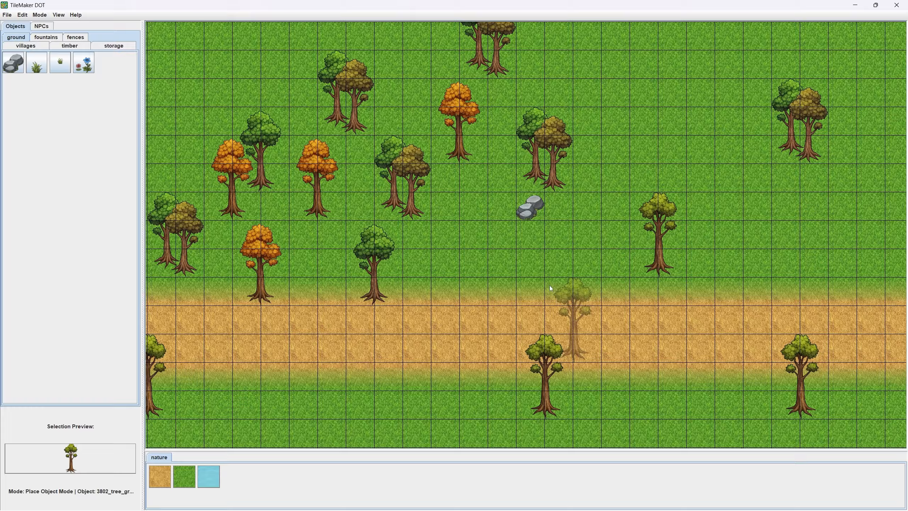
{"action": "scroll", "coordinate": [470, 260], "scroll_direction": "down", "scroll_amount": 3}
{"action": "left_click_drag", "start_coordinate": [549, 233], "coordinate": [298, 327]}
{"action": "scroll", "coordinate": [529, 295], "scroll_direction": "down", "scroll_amount": 4}
{"action": "left_click", "coordinate": [640, 281]}
- Place three 3811_tree_orange trees near the eastern road, one on its north side and two to the south
{"action": "left_click_drag", "start_coordinate": [378, 266], "coordinate": [617, 282]}
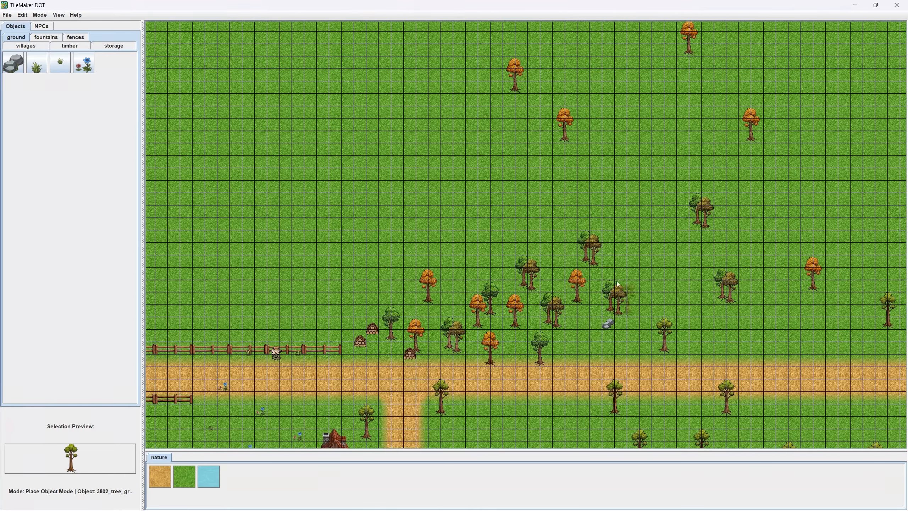
{"action": "left_click", "coordinate": [576, 277], "text": "alt"}
{"action": "left_click", "coordinate": [710, 324]}
{"action": "left_click_drag", "start_coordinate": [744, 355], "coordinate": [562, 256]}
{"action": "left_click", "coordinate": [643, 304]}
{"action": "left_click", "coordinate": [806, 393]}
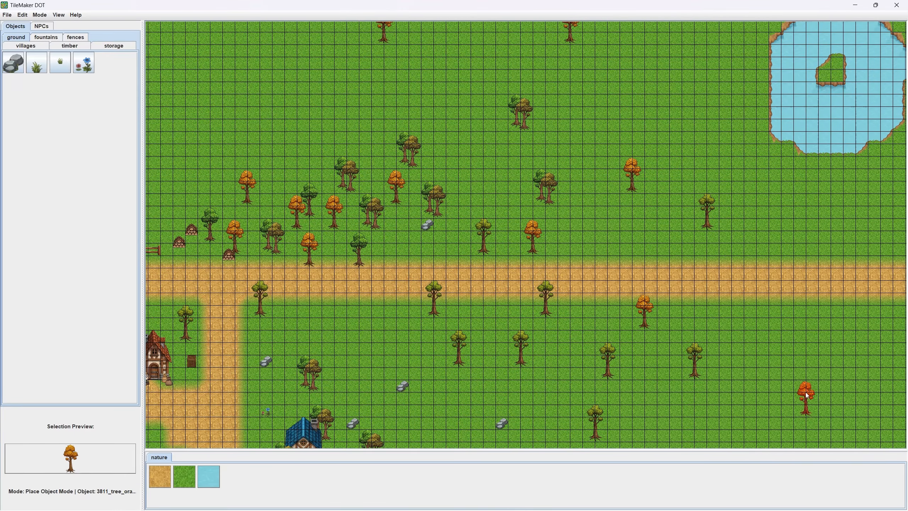
- Place four 3811_tree_orange trees on the flowered grass west of the northwest red-roofed house, below the fences
{"action": "left_click_drag", "start_coordinate": [309, 401], "coordinate": [756, 199]}
{"action": "left_click", "coordinate": [380, 150]}
{"action": "left_click", "coordinate": [429, 200]}
{"action": "left_click", "coordinate": [492, 174]}
{"action": "left_click", "coordinate": [443, 113]}
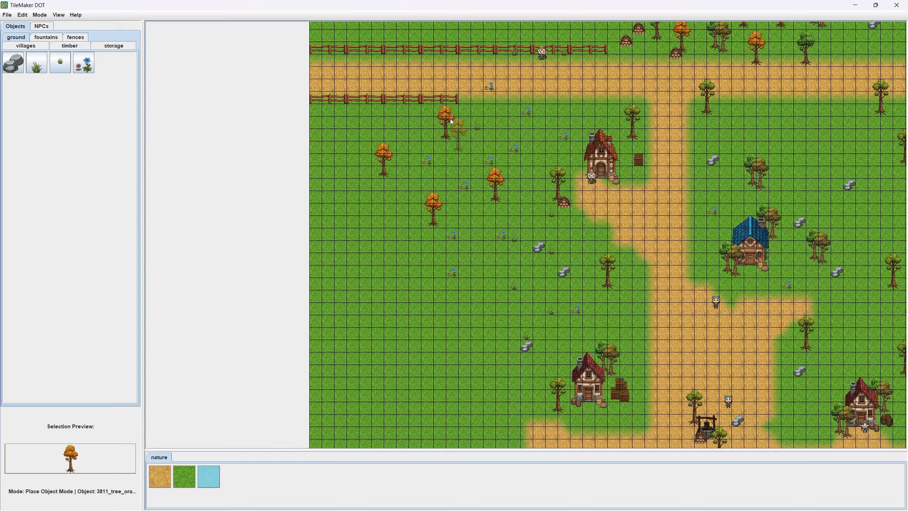
- Add more 3811_tree_orange trees on the grass between the northwest and southwest red-roofed houses, west of the main path
{"action": "scroll", "coordinate": [532, 190], "scroll_direction": "up", "scroll_amount": 3}
{"action": "left_click", "coordinate": [549, 274]}
{"action": "left_click", "coordinate": [486, 356]}
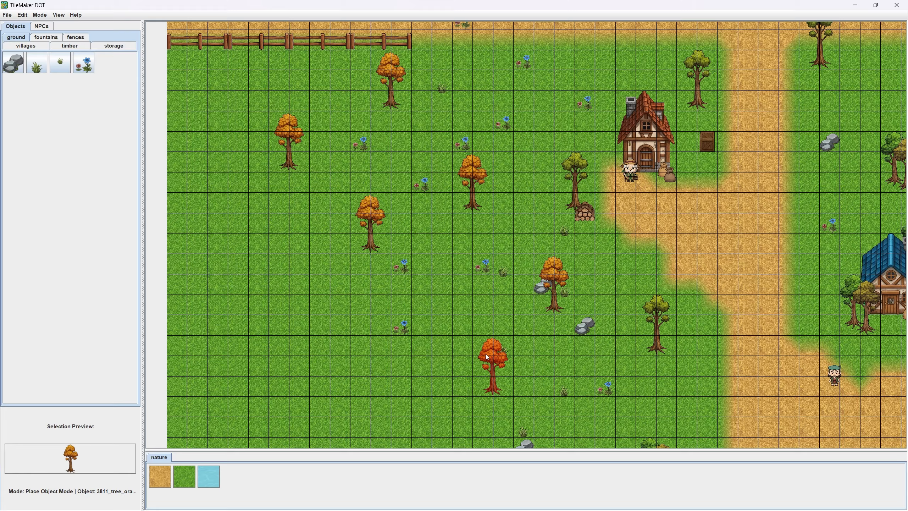
{"action": "left_click", "coordinate": [416, 302]}
{"action": "left_click_drag", "start_coordinate": [441, 347], "coordinate": [456, 257]}
{"action": "left_click", "coordinate": [392, 208]}
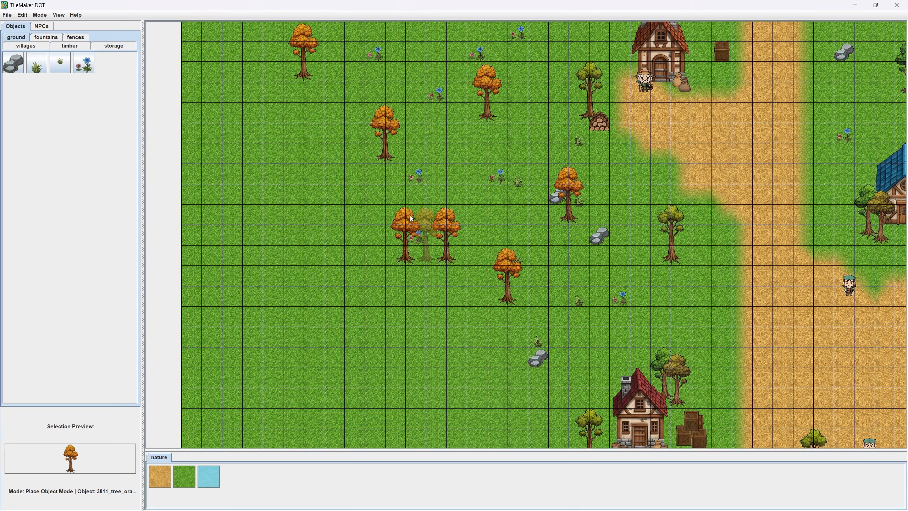
- Look over the whole decorated map and quick-save it
{"action": "scroll", "coordinate": [445, 250], "scroll_direction": "down", "scroll_amount": 5}
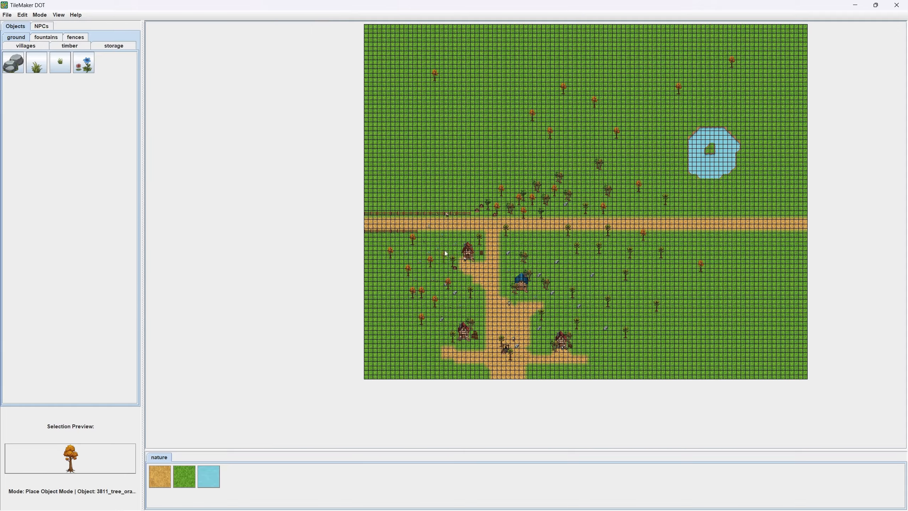
{"action": "scroll", "coordinate": [419, 234], "scroll_direction": "up", "scroll_amount": 4}
{"action": "left_click", "coordinate": [7, 15]}
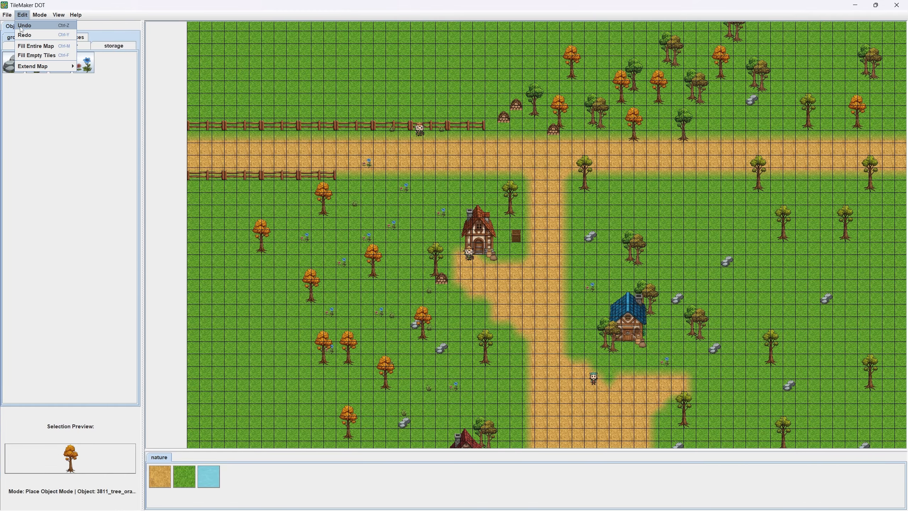
{"action": "left_click", "coordinate": [19, 35]}
- Export the map as .lvl files named mygame to Local Disk (D:), overwriting the previous export
{"action": "left_click", "coordinate": [7, 15]}
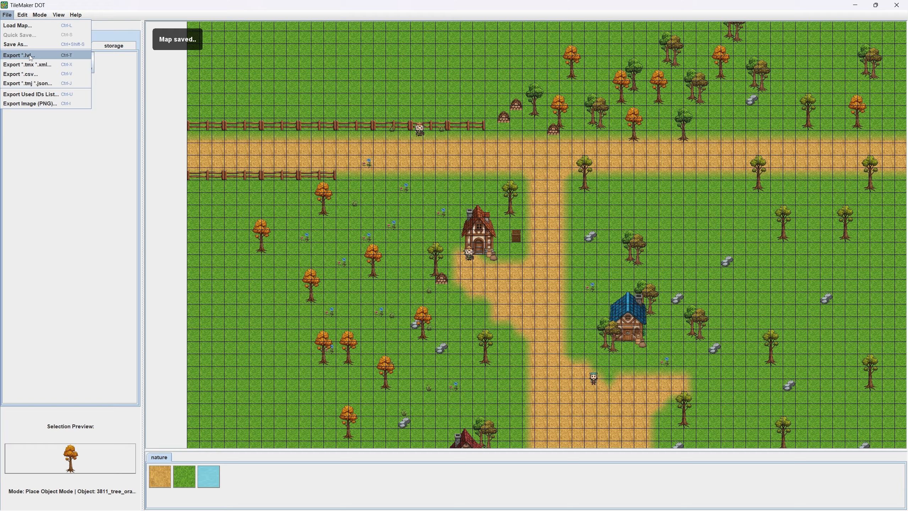
{"action": "left_click", "coordinate": [28, 56]}
{"action": "left_click", "coordinate": [402, 203]}
{"action": "left_click", "coordinate": [423, 236]}
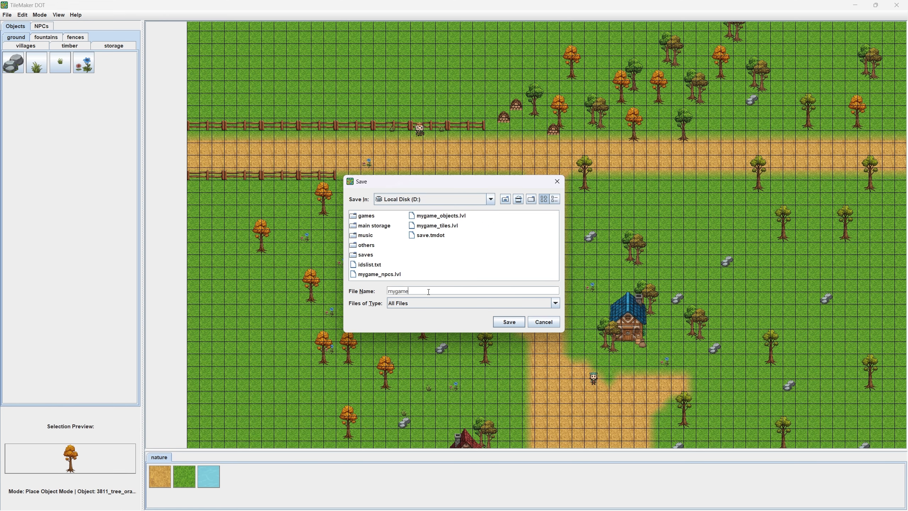
{"action": "key", "text": "Return"}
{"action": "key", "text": "Return"}
- Switch to the Local Disk (D:) window in File Explorer and examine the exported mygame .lvl files
{"action": "key", "text": "super"}
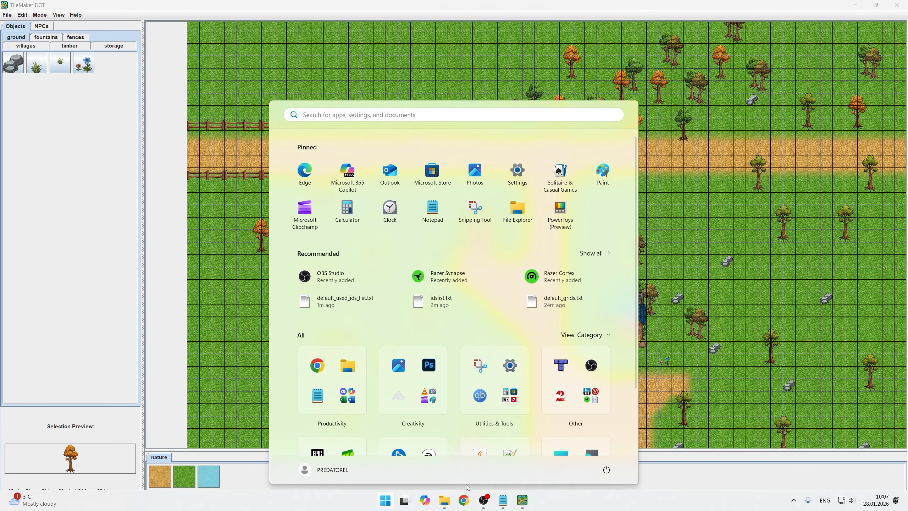
{"action": "mouse_move", "coordinate": [445, 500]}
{"action": "left_click", "coordinate": [393, 453]}
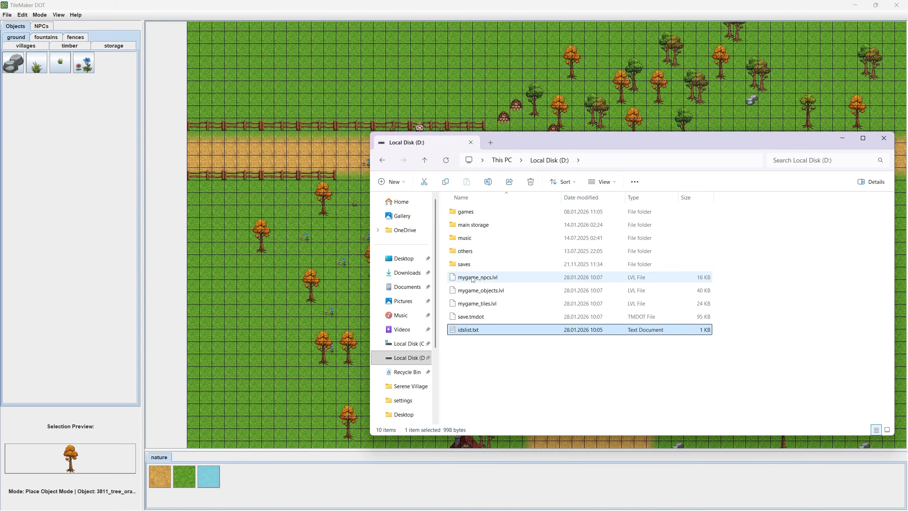
{"action": "left_click", "coordinate": [490, 357]}
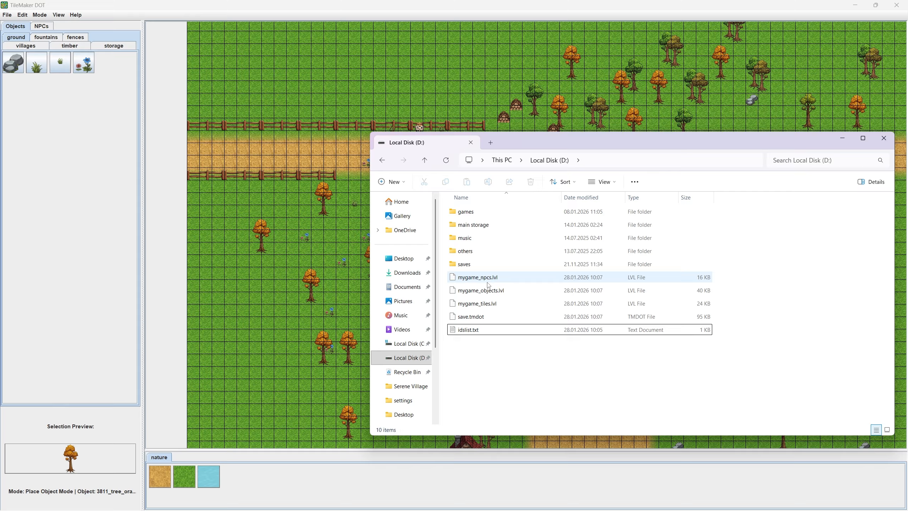
{"action": "left_click", "coordinate": [488, 282]}
- Close TileMaker DOT and clear the desktop so only the Local Disk (D:) window stays in view near the center
{"action": "key", "text": "super"}
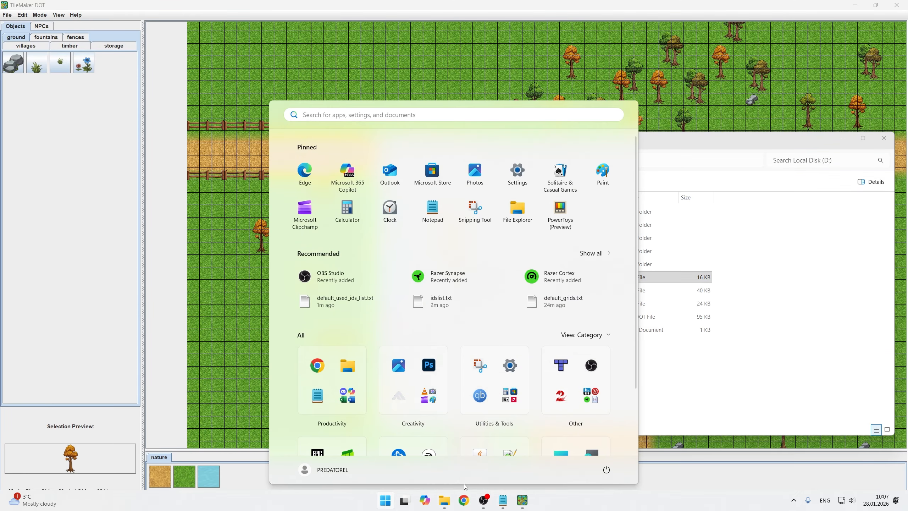
{"action": "left_click", "coordinate": [897, 5]}
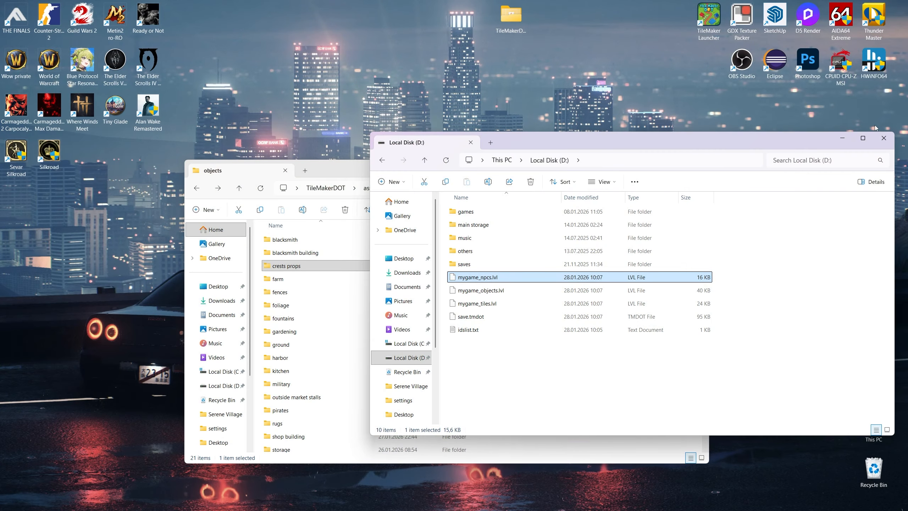
{"action": "left_click_drag", "start_coordinate": [786, 158], "coordinate": [714, 212]}
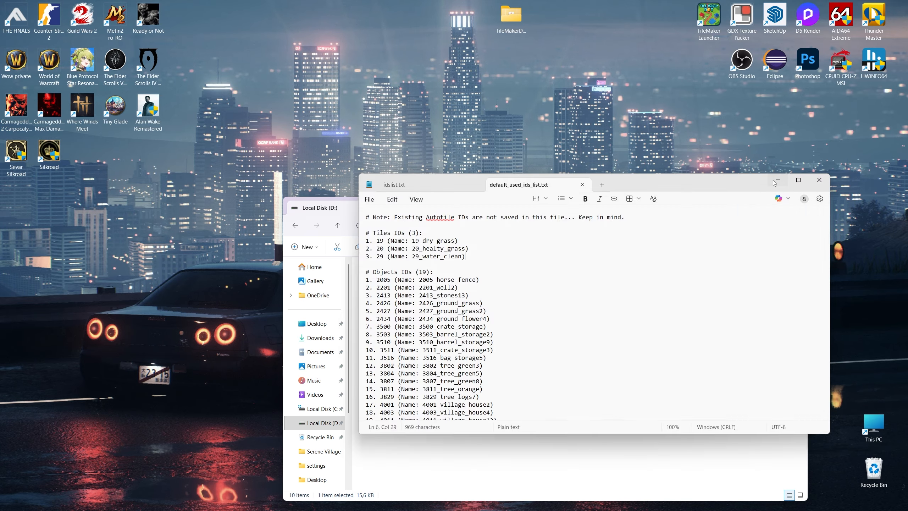
{"action": "left_click_drag", "start_coordinate": [445, 208], "coordinate": [442, 123]}
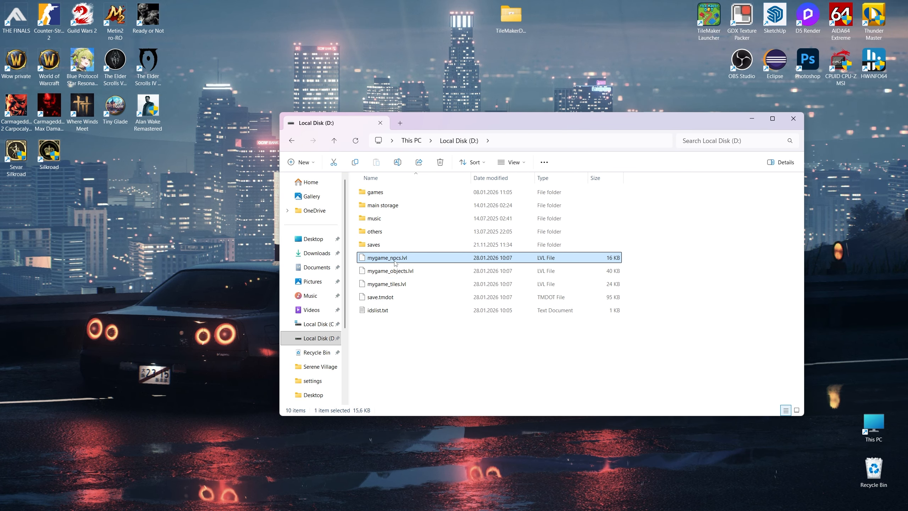
- Empty the Recycle Bin
{"action": "right_click", "coordinate": [872, 468]}
{"action": "left_click", "coordinate": [803, 404]}
{"action": "left_click", "coordinate": [478, 282]}
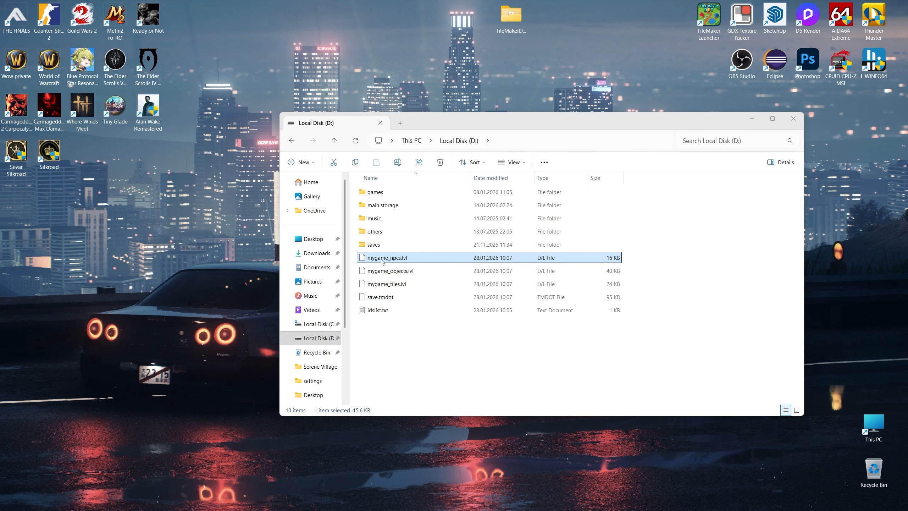
- Copy mygame_objects.lvl from Local Disk (D:) into the Documents folder Greetings Land > gamesaves
{"action": "left_click", "coordinate": [409, 274]}
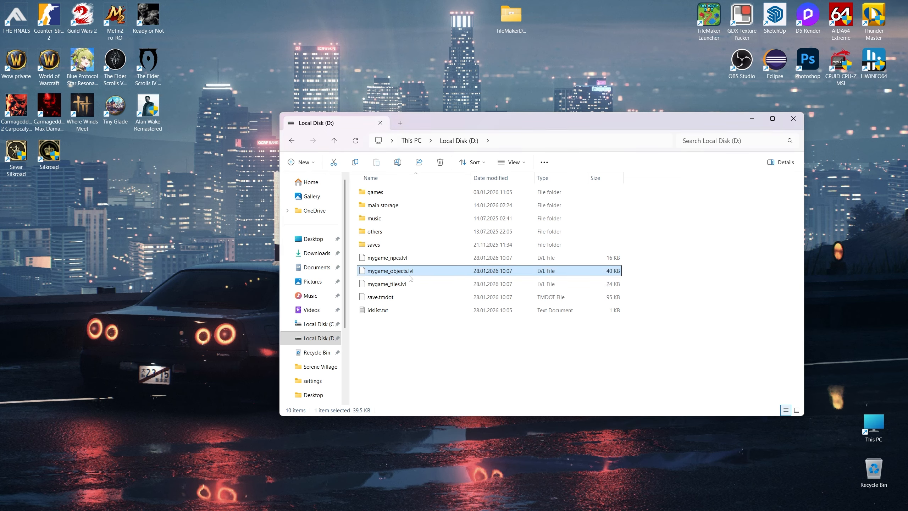
{"action": "left_click", "coordinate": [315, 270]}
{"action": "left_click", "coordinate": [389, 309]}
{"action": "double_click", "coordinate": [391, 310]}
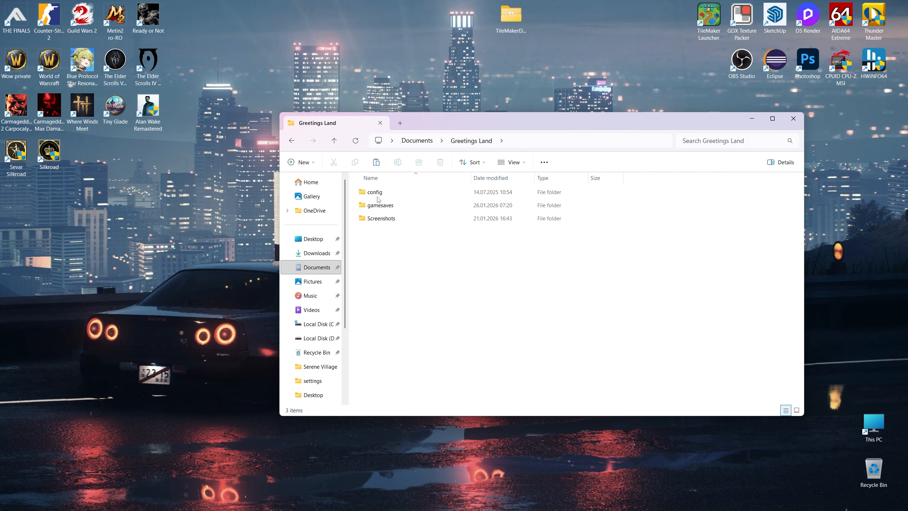
{"action": "double_click", "coordinate": [392, 205]}
{"action": "key", "text": "ctrl+v"}
- Delete 0_Greensdale Land_entity.lvl from gamesaves and give its name to mygame_objects.lvl
{"action": "left_click", "coordinate": [393, 192]}
{"action": "key", "text": "F2"}
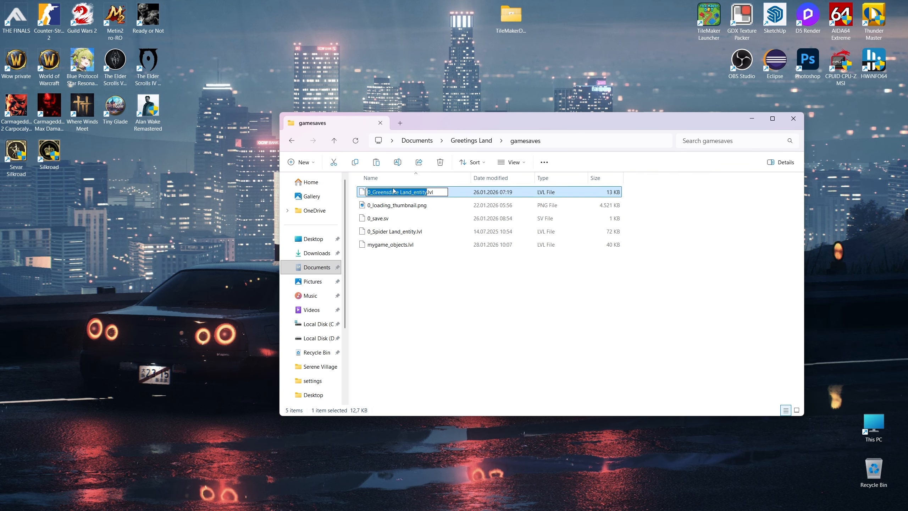
{"action": "key", "text": "Escape"}
{"action": "key", "text": "Delete"}
{"action": "left_click", "coordinate": [397, 231]}
{"action": "key", "text": "F2"}
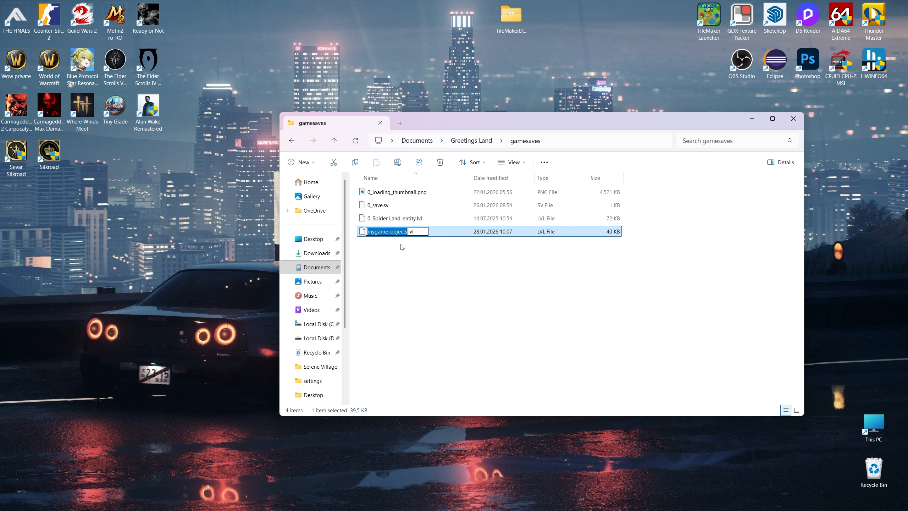
- Return to Local Disk (D:) and copy mygame_npcs.lvl and mygame_tiles.lvl
{"action": "left_click", "coordinate": [293, 143]}
{"action": "left_click", "coordinate": [294, 142]}
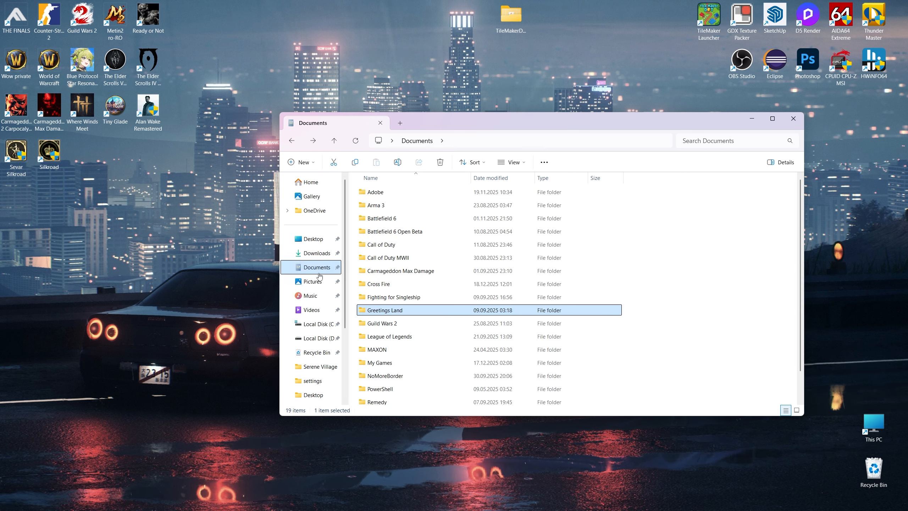
{"action": "left_click", "coordinate": [320, 337]}
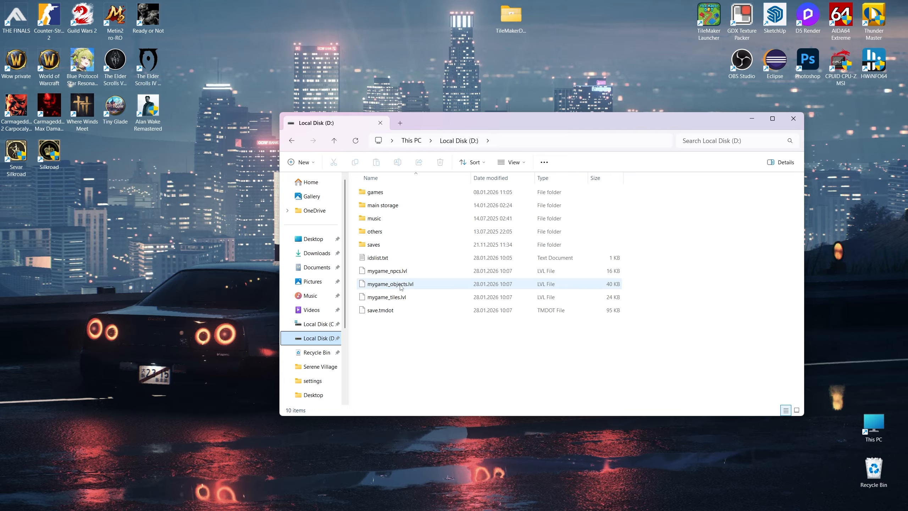
{"action": "left_click", "coordinate": [401, 287]}
{"action": "left_click", "coordinate": [388, 271]}
{"action": "left_click", "coordinate": [386, 297], "text": "ctrl"}
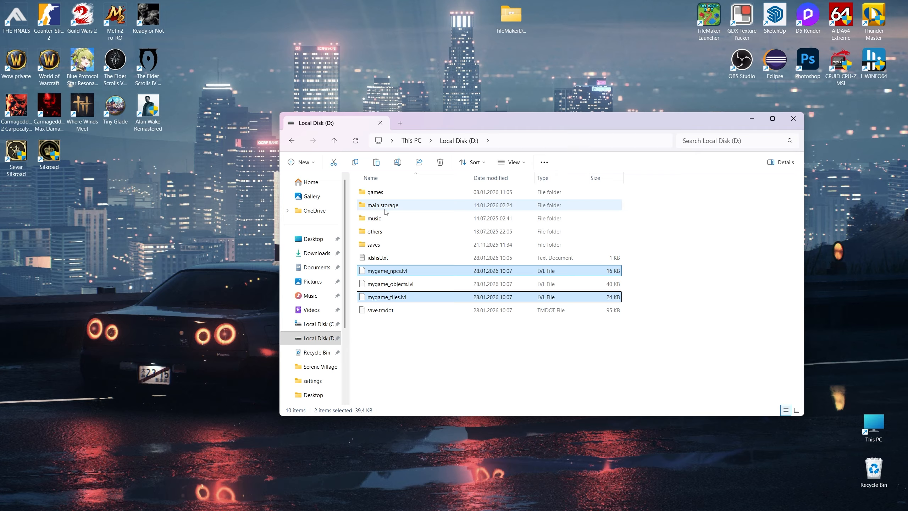
- Paste the two copied level files into saves > Eclipse Workspace > GameFrameworkDOT > assets > worldMap
{"action": "double_click", "coordinate": [375, 244]}
{"action": "double_click", "coordinate": [387, 205]}
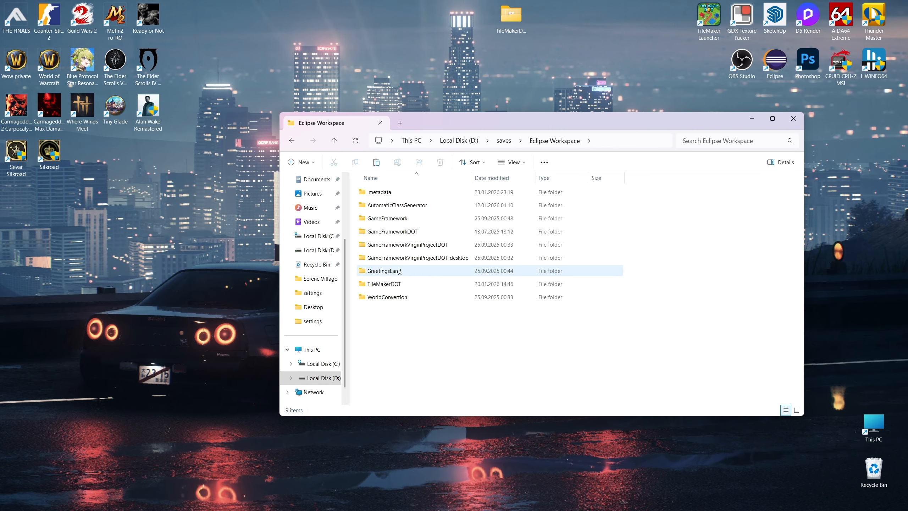
{"action": "double_click", "coordinate": [389, 232]}
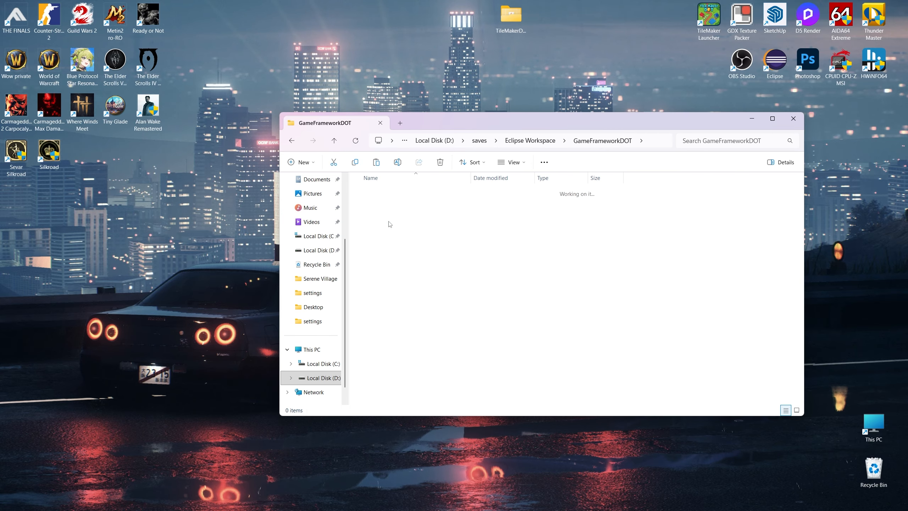
{"action": "double_click", "coordinate": [389, 219]}
{"action": "left_click", "coordinate": [383, 286]}
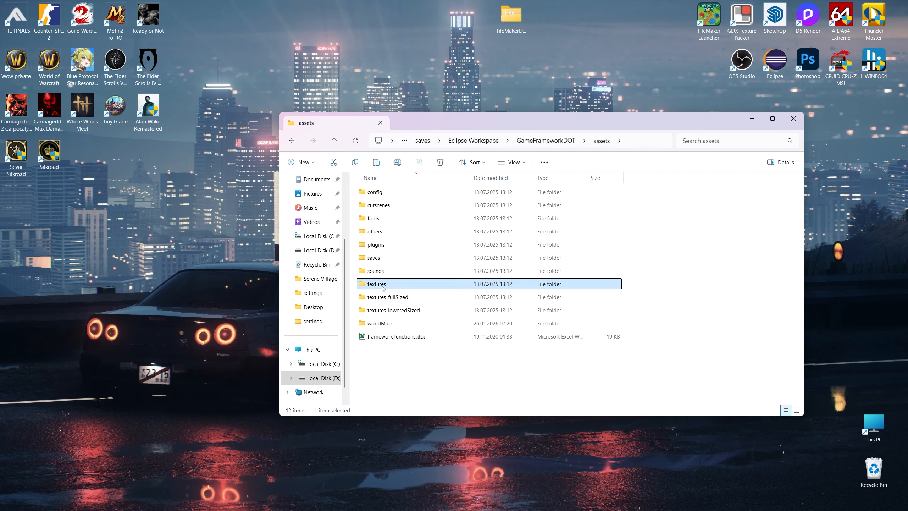
{"action": "double_click", "coordinate": [383, 285]}
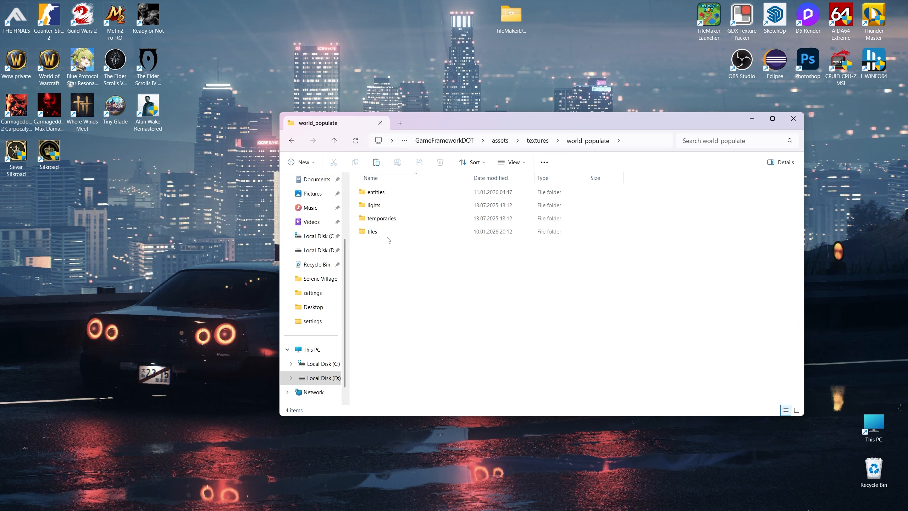
{"action": "left_click", "coordinate": [501, 141]}
{"action": "double_click", "coordinate": [379, 323]}
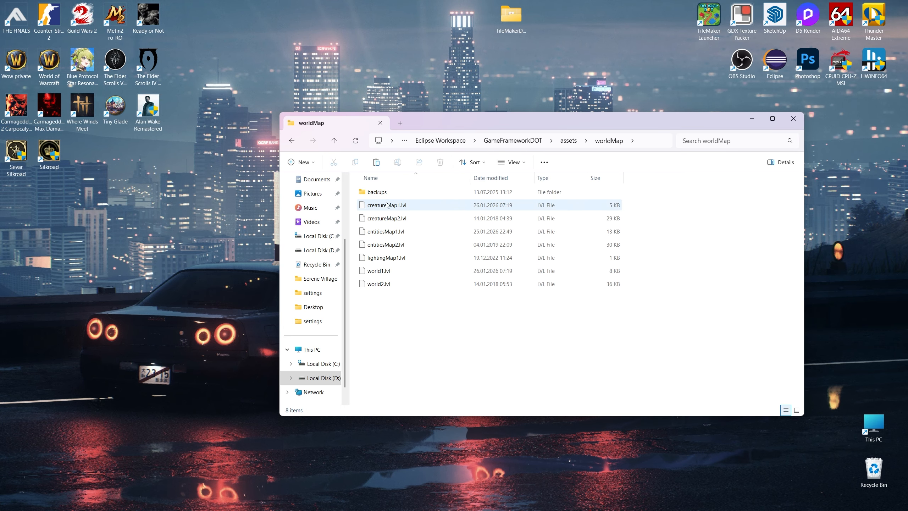
{"action": "key", "text": "ctrl+v"}
- Open the name of creatureMap1.lvl in the worldMap folder for editing
{"action": "left_click", "coordinate": [393, 207]}
{"action": "key", "text": "F2"}
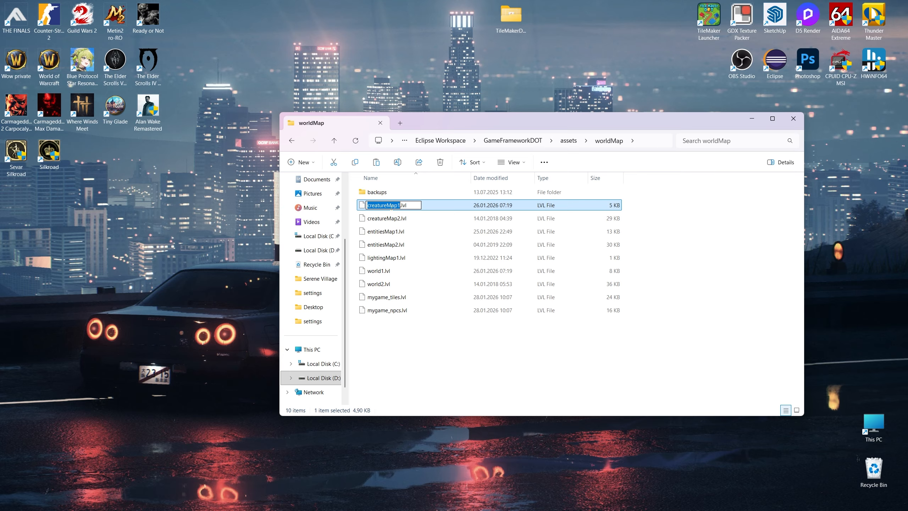